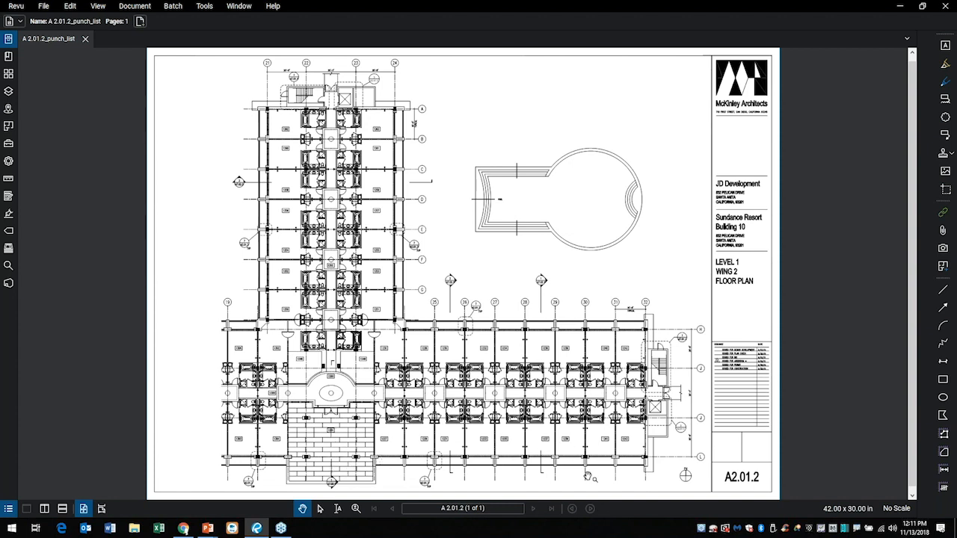
# Examine the sheet size and the guest rooms at the east end of the Level 1 Wing 2 floor plan.
pyautogui.hotkey('ctrl', '2')
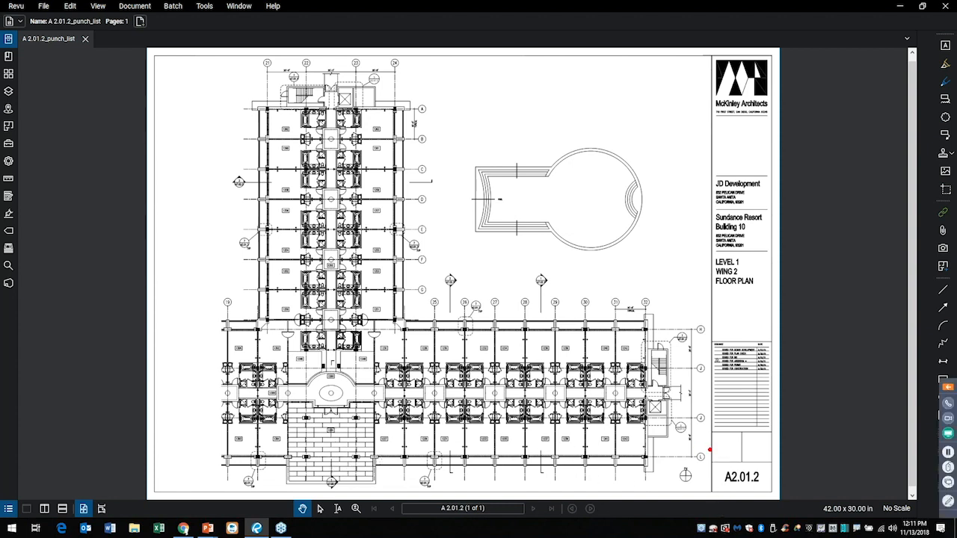
pyautogui.moveTo(850, 494)
pyautogui.mouseDown()
pyautogui.moveTo(828, 456)
pyautogui.moveTo(824, 386)
pyautogui.mouseUp()
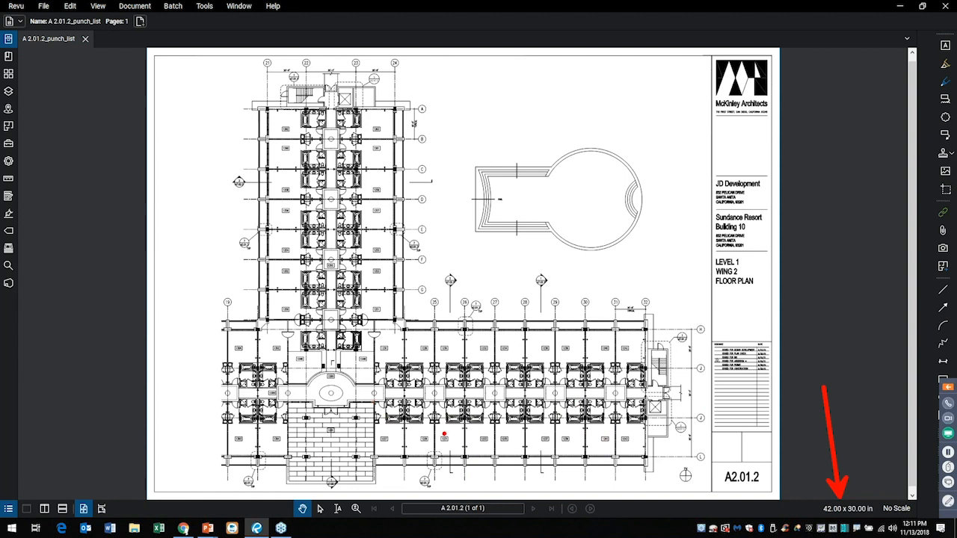
pyautogui.press('Escape')
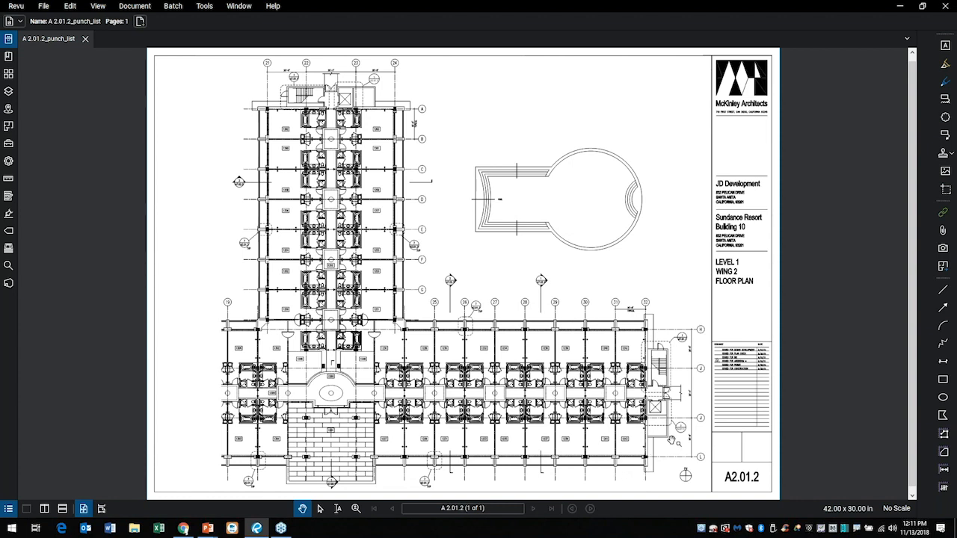
pyautogui.scroll(4, 664, 428)
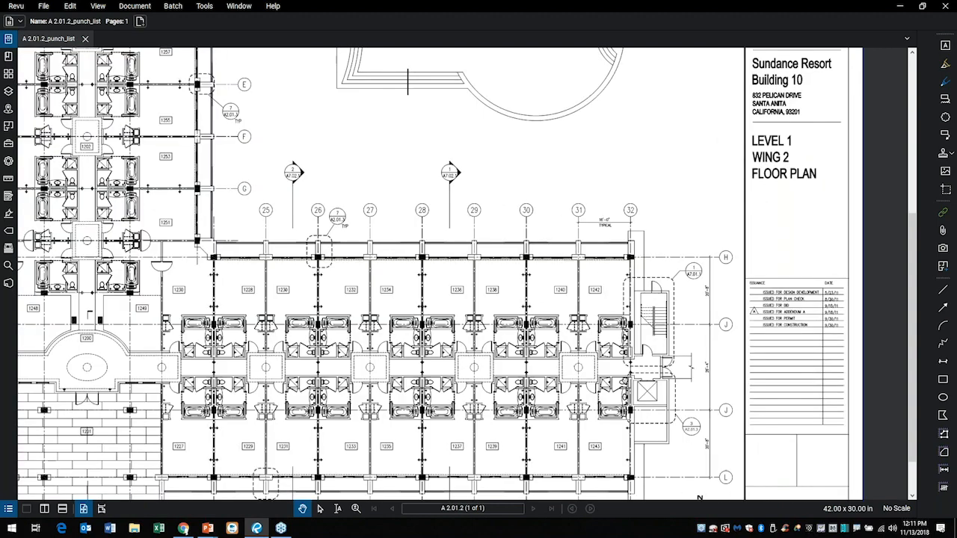
pyautogui.moveTo(628, 396); pyautogui.dragTo(580, 299)
pyautogui.scroll(2, 580, 299)
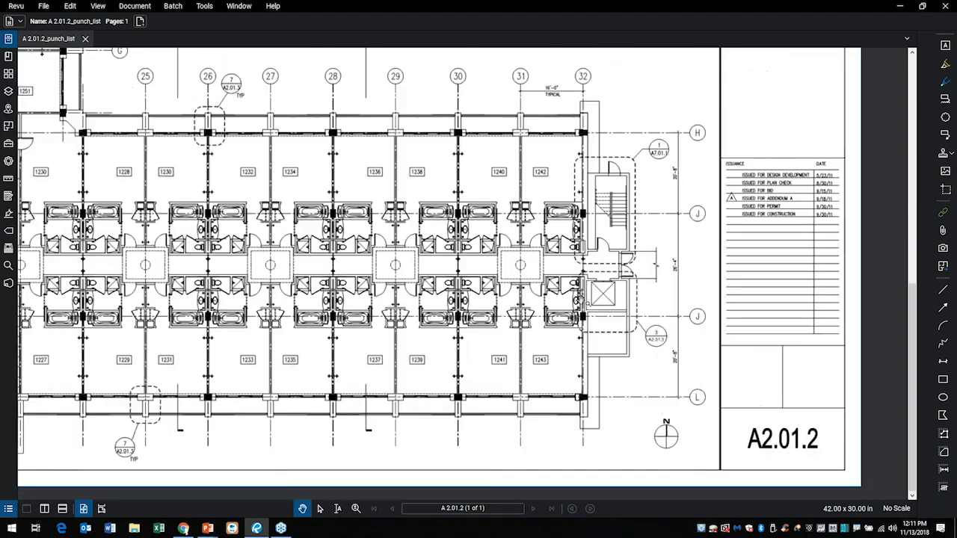
pyautogui.scroll(1, 606, 297)
pyautogui.moveTo(682, 320); pyautogui.dragTo(714, 336)
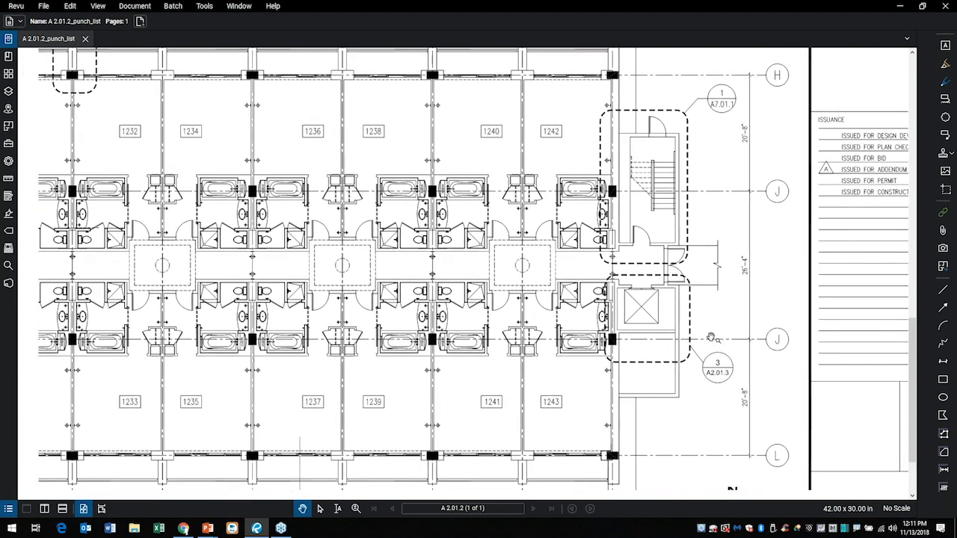
pyautogui.scroll(-1, 674, 263)
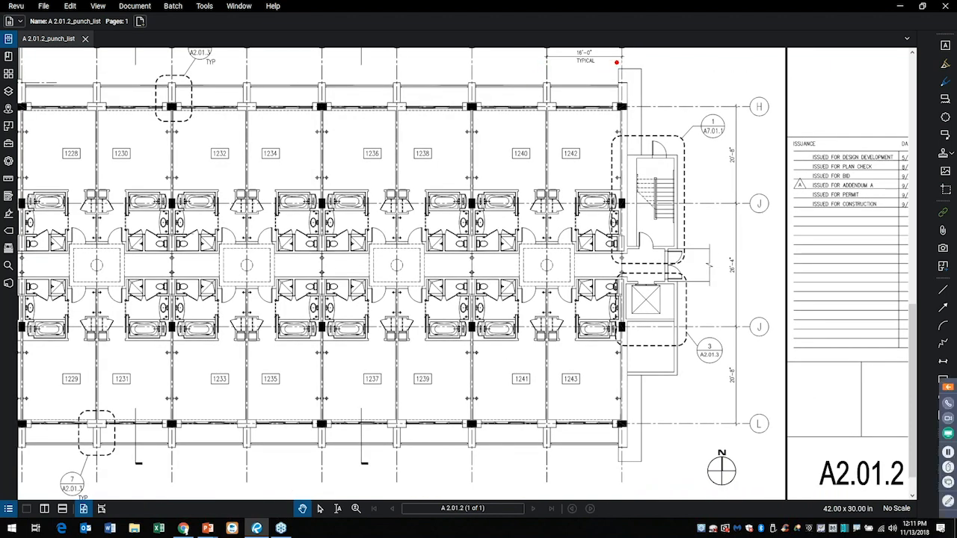
pyautogui.moveTo(617, 62)
pyautogui.mouseDown()
pyautogui.moveTo(486, 81)
pyautogui.moveTo(424, 284)
pyautogui.moveTo(471, 465)
pyautogui.moveTo(700, 354)
pyautogui.moveTo(603, 67)
pyautogui.mouseUp()
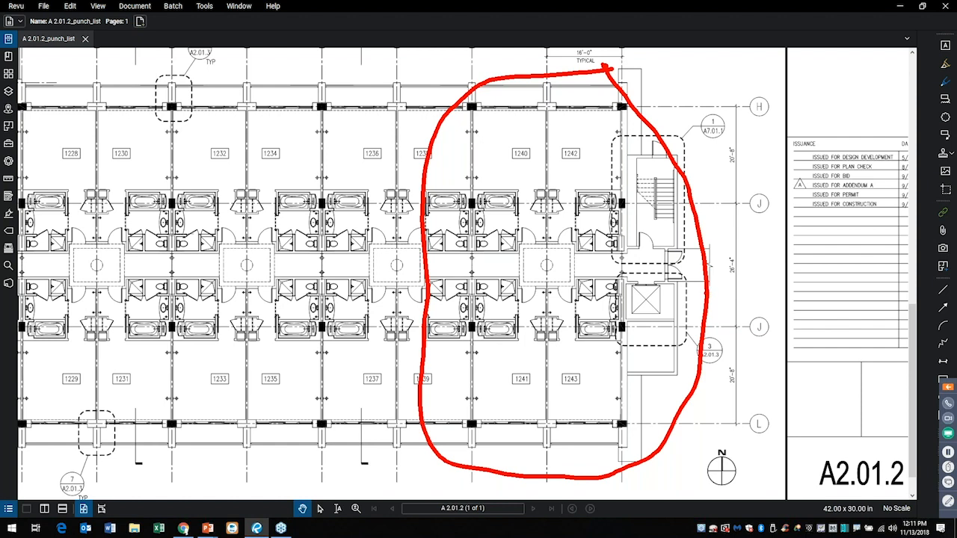
pyautogui.press('Escape')
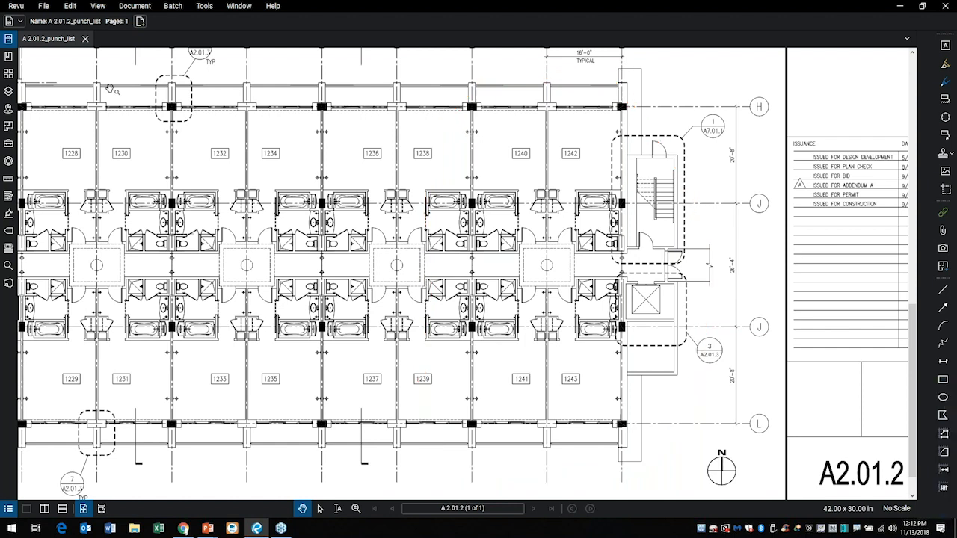
# Start inserting a blank page into the punch list document and choose the Punchlist Template for it.
pyautogui.click(8, 78)
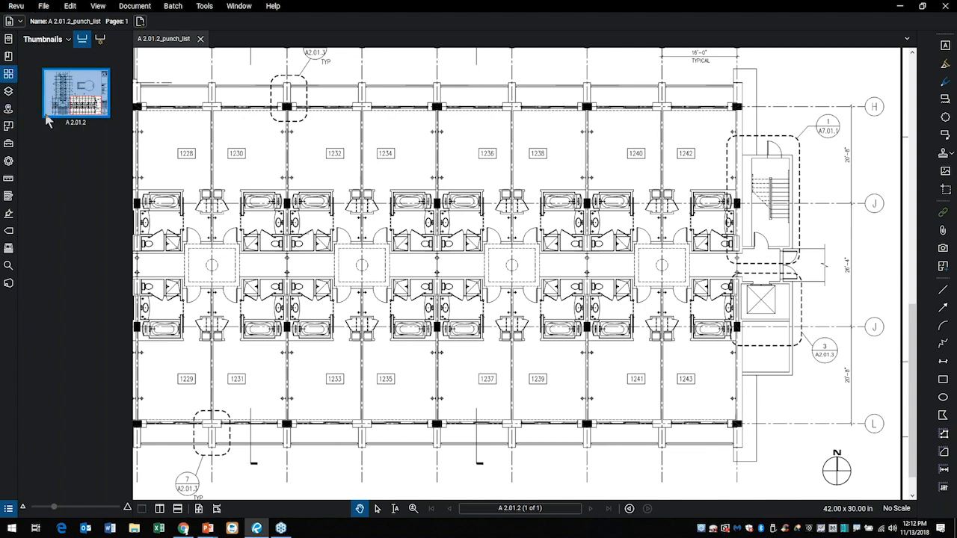
pyautogui.rightClick(76, 149)
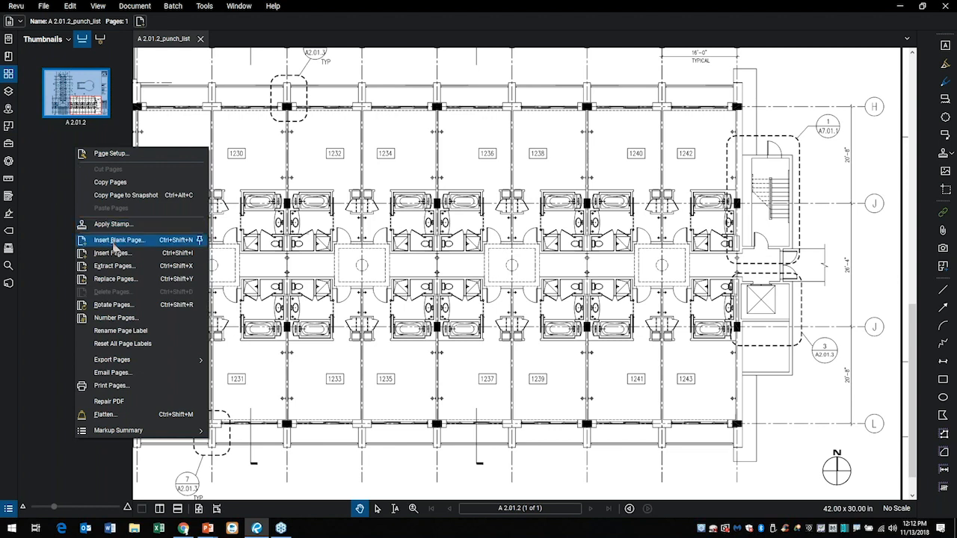
pyautogui.click(112, 241)
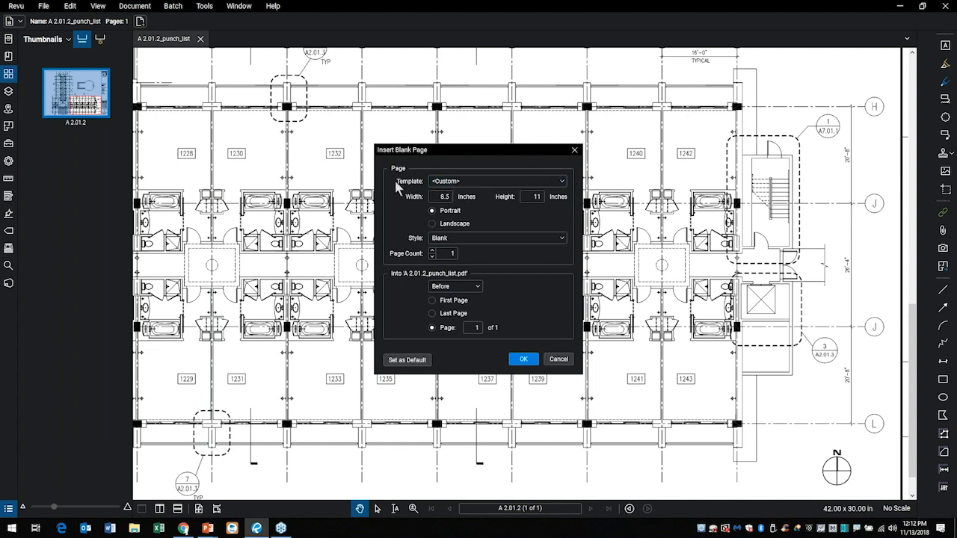
pyautogui.click(562, 181)
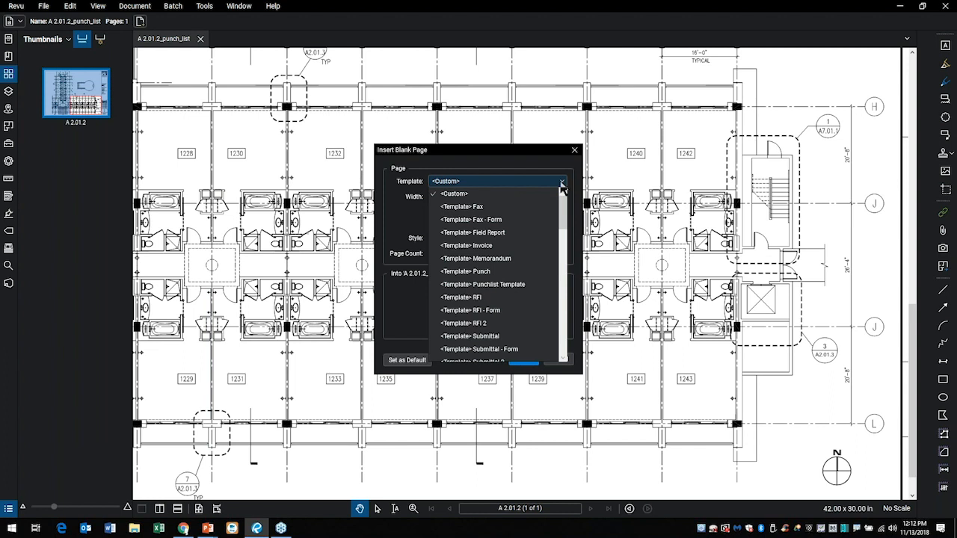
pyautogui.scroll(-3, 554, 218)
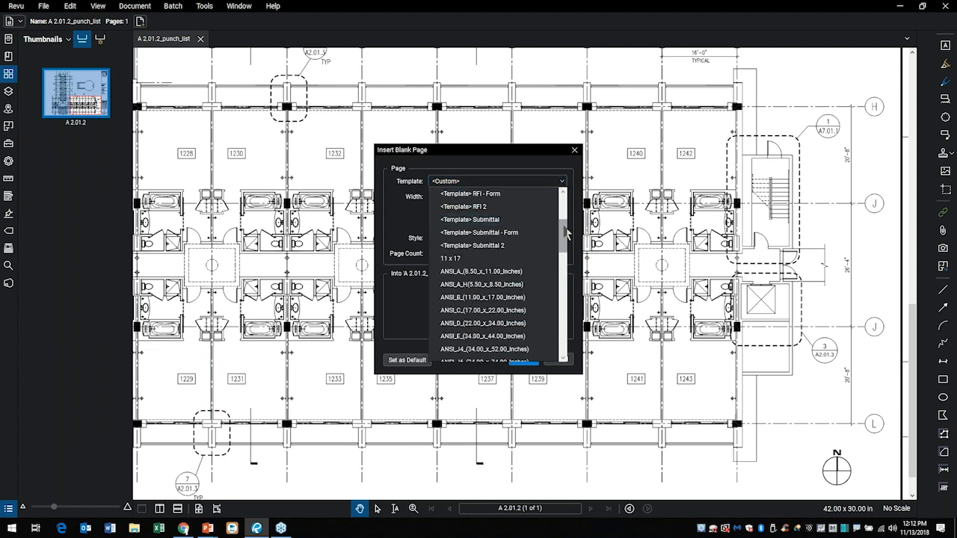
pyautogui.scroll(2, 566, 234)
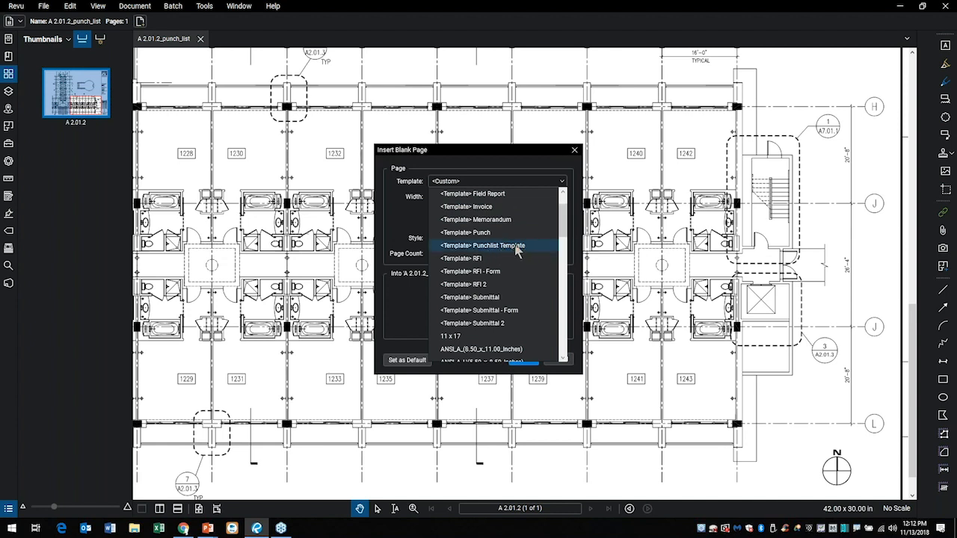
pyautogui.click(516, 247)
# Place the new page after page 1 and insert it.
pyautogui.click(439, 255)
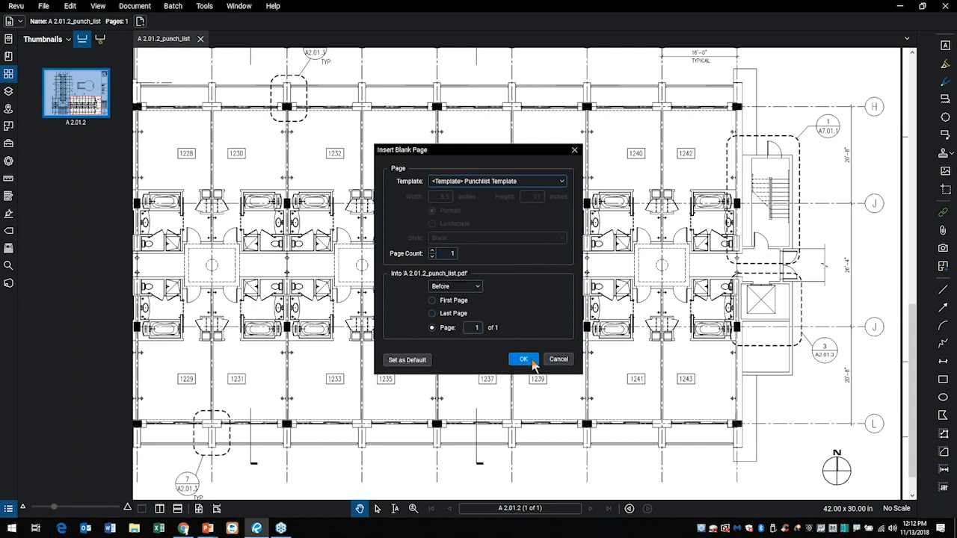
pyautogui.click(469, 287)
pyautogui.click(448, 299)
pyautogui.click(431, 328)
pyautogui.click(522, 359)
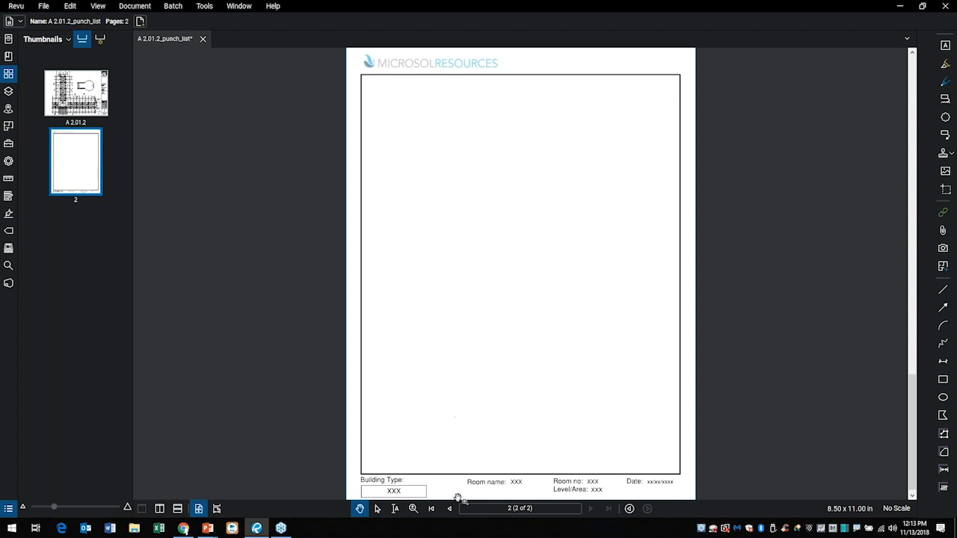
# Inspect the Building Type field at the bottom of the new page by opening its placeholder text for editing.
pyautogui.moveTo(441, 481); pyautogui.dragTo(456, 393)
pyautogui.scroll(4, 402, 411)
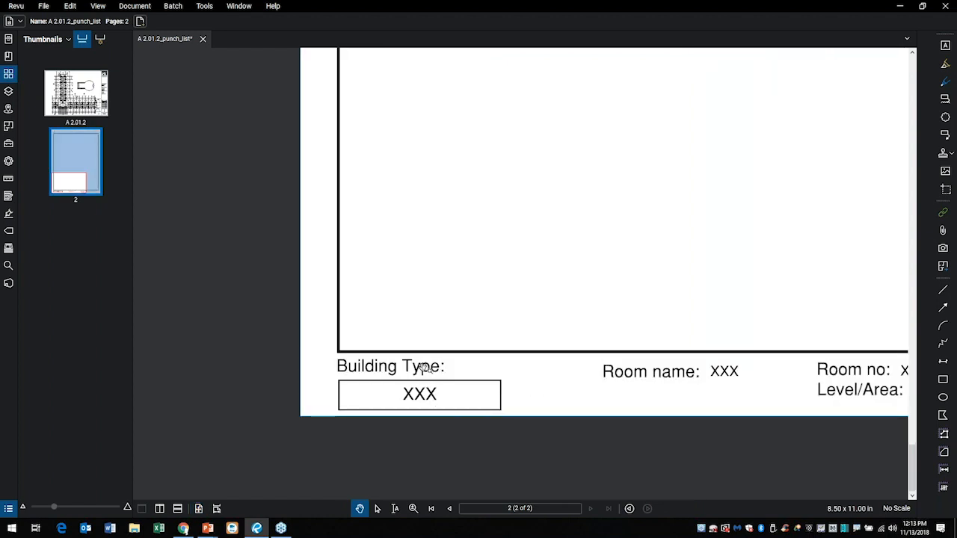
pyautogui.doubleClick(425, 397)
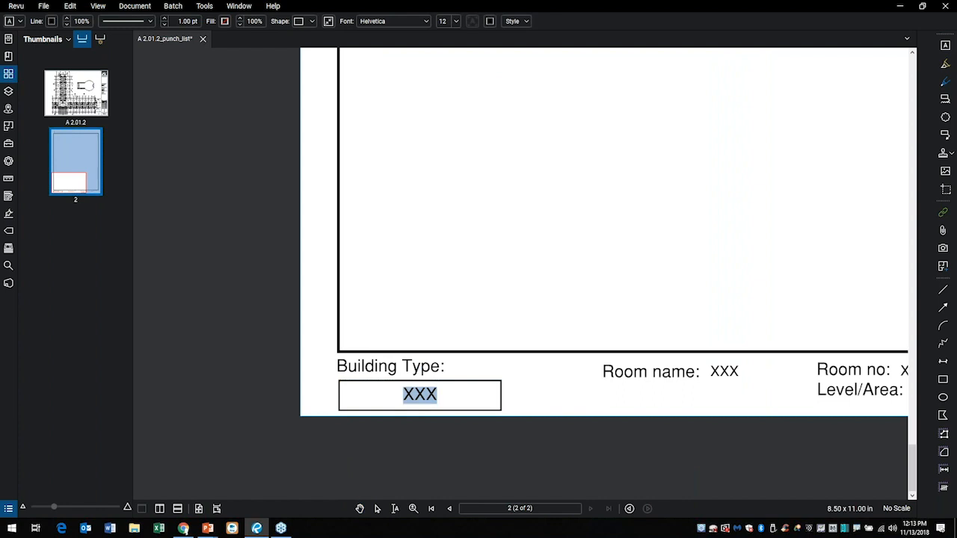
pyautogui.click(468, 376)
pyautogui.hotkey('ctrl', '9')
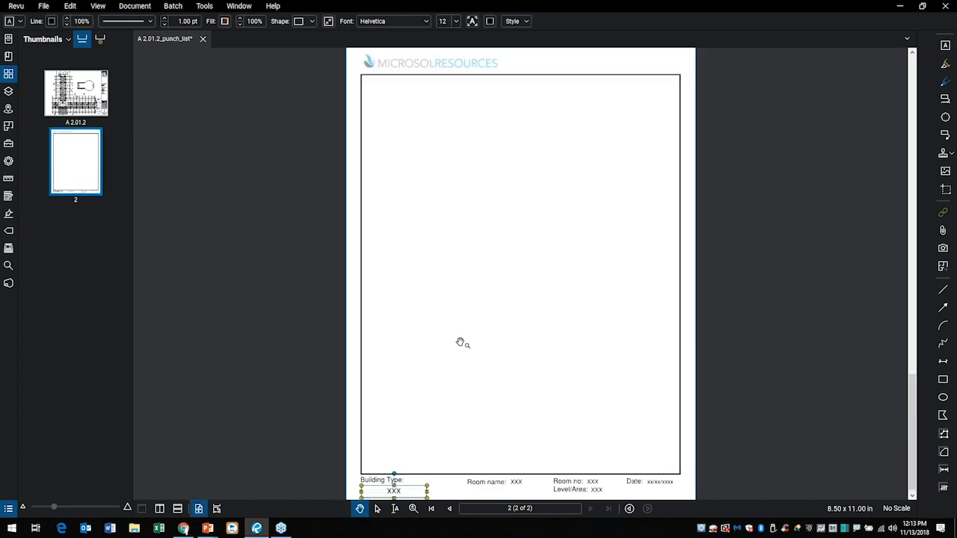
# Return to sheet A 2.01.2 and locate rooms 1240 to 1243 at the wing's east end and the Snapshot command.
pyautogui.click(70, 98)
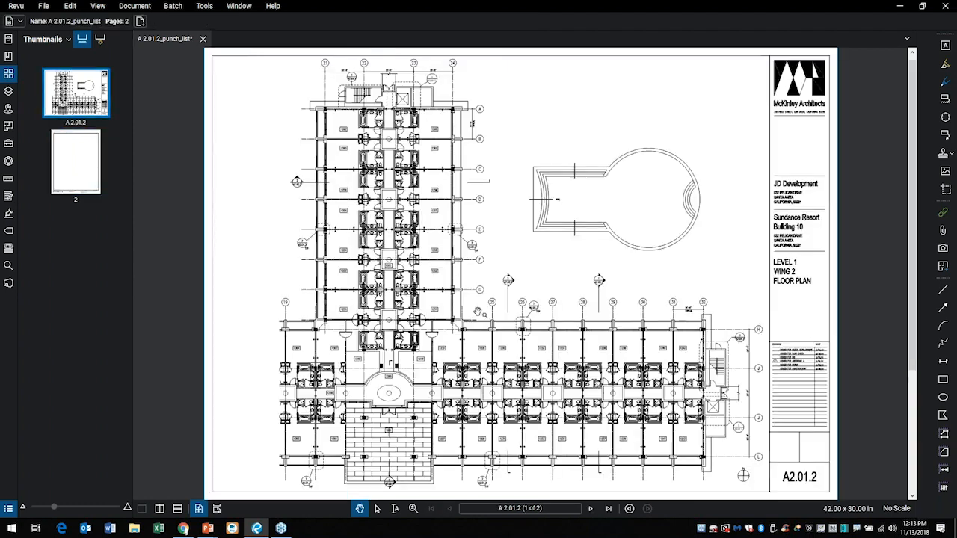
pyautogui.scroll(3, 632, 441)
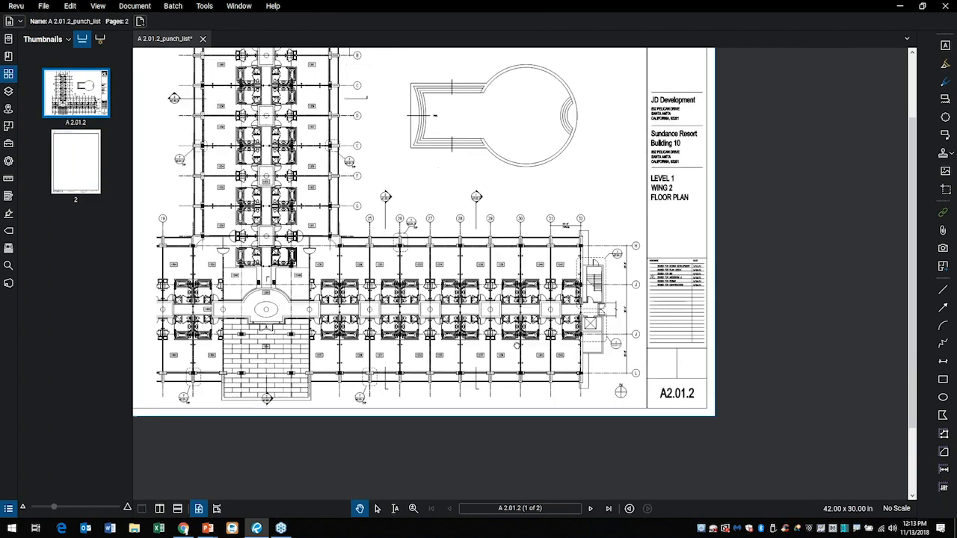
pyautogui.scroll(3, 581, 371)
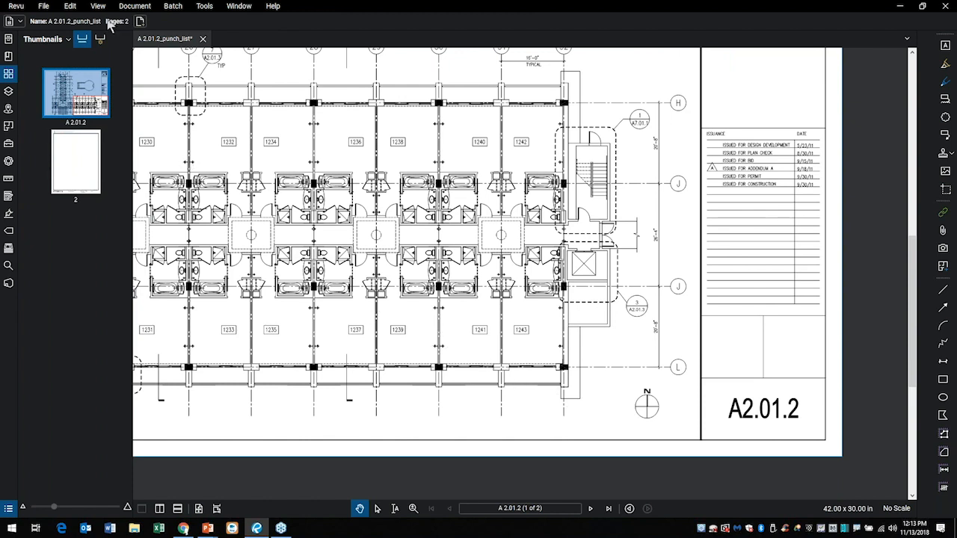
pyautogui.click(69, 6)
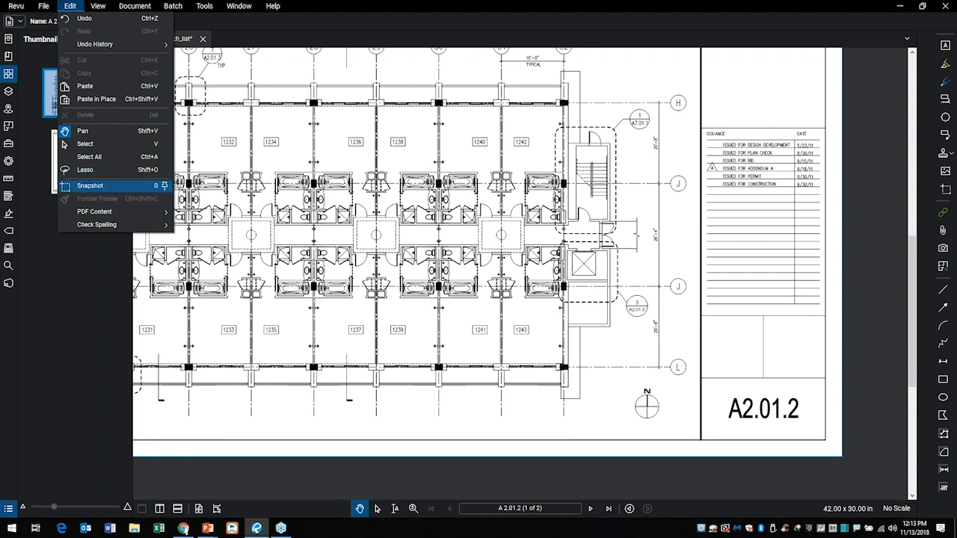
pyautogui.click(554, 259)
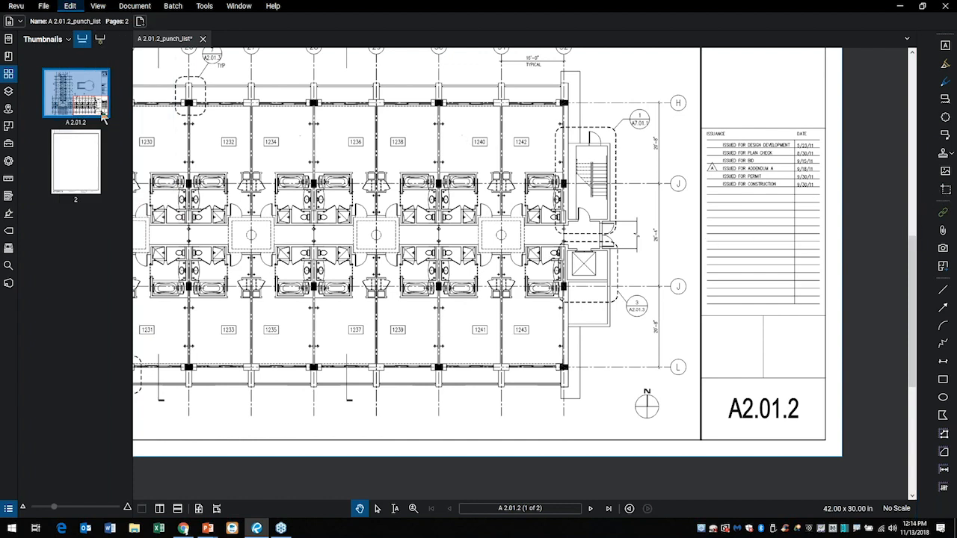
# Check which profile is active in the list of profiles.
pyautogui.click(16, 6)
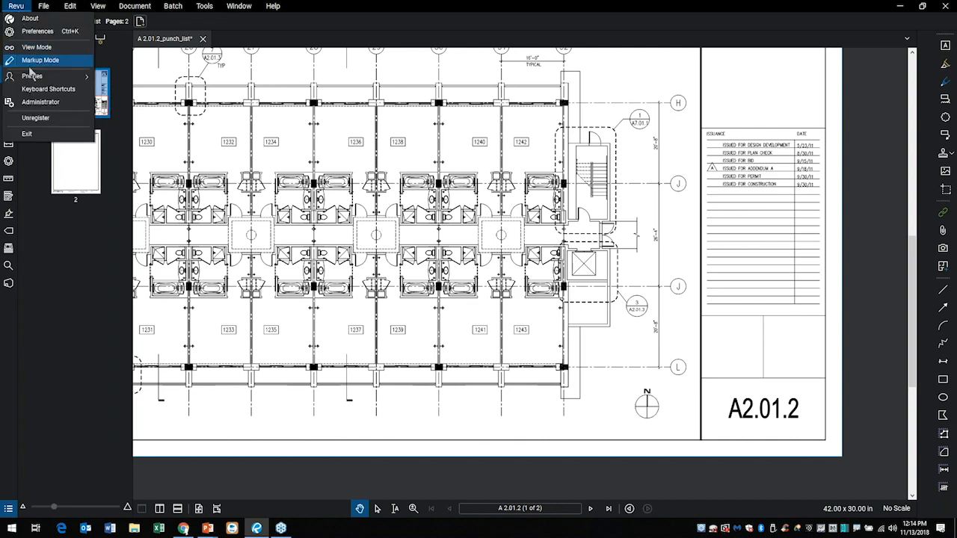
pyautogui.moveTo(42, 79)
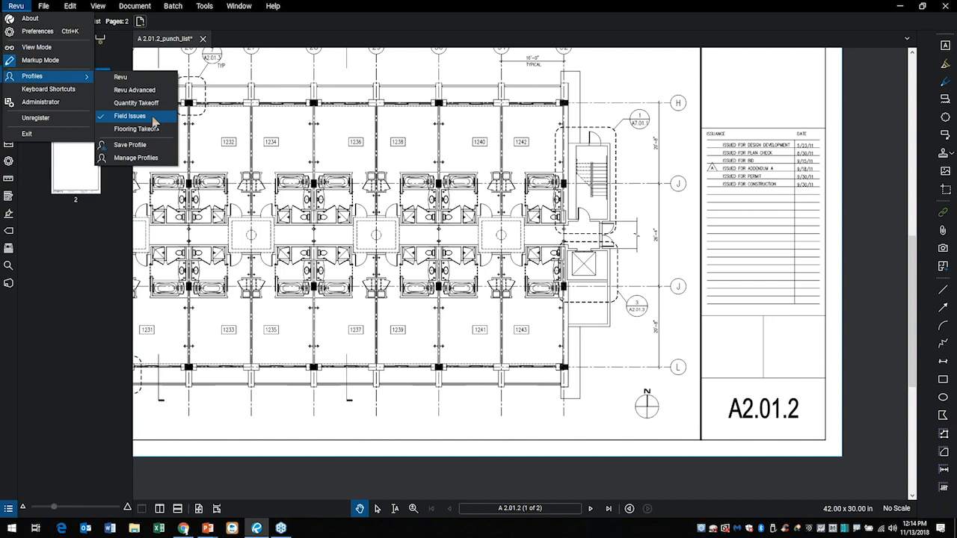
pyautogui.click(112, 208)
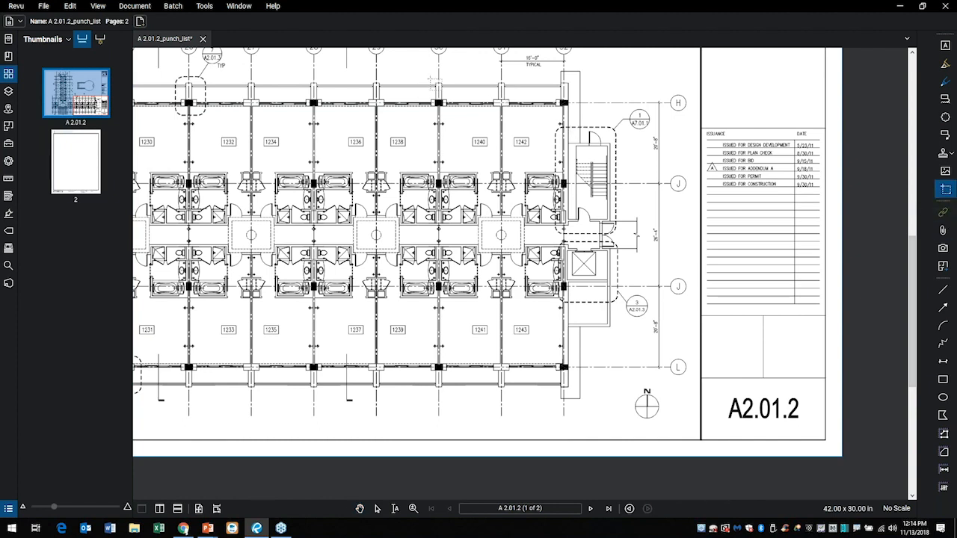
# Take a snapshot of rooms 1240 to 1243 on the floor plan and paste it onto the punch list page.
pyautogui.moveTo(430, 78); pyautogui.dragTo(580, 392)
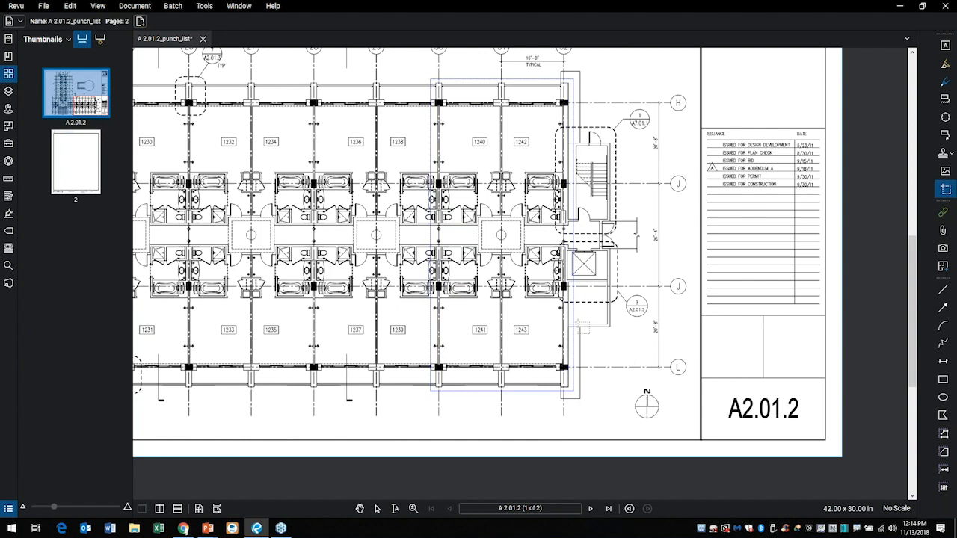
pyautogui.click(81, 168)
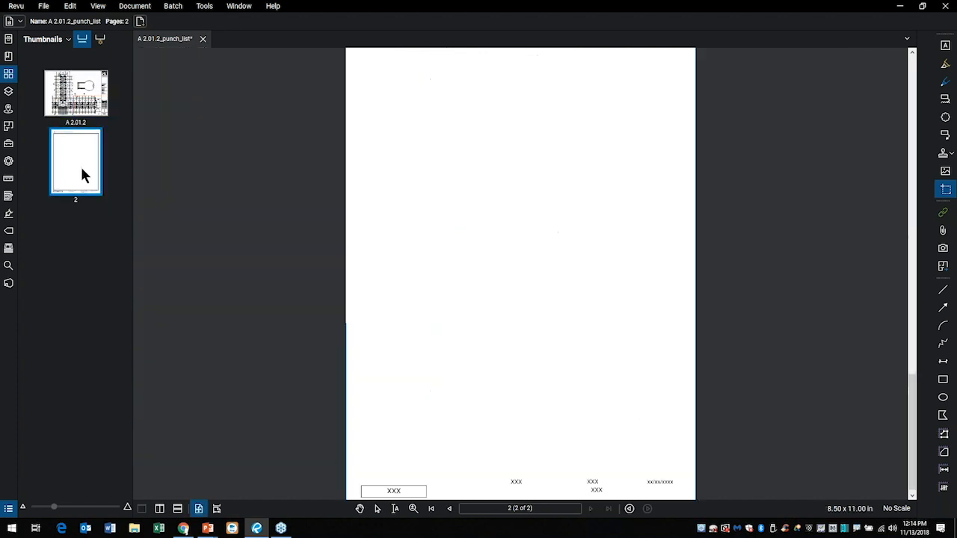
pyautogui.rightClick(456, 226)
pyautogui.click(475, 230)
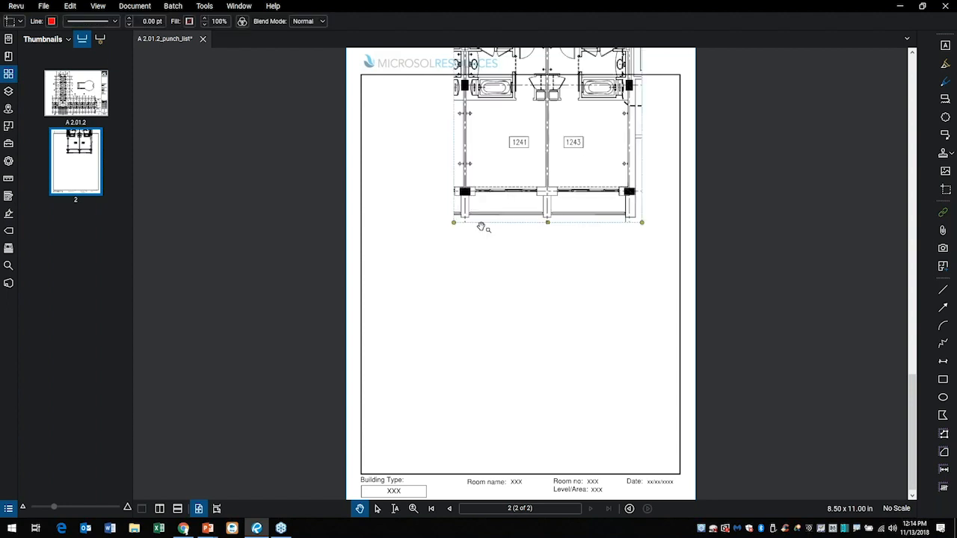
# Move the pasted snapshot and scale it down slightly so that it fits inside the page's border frame.
pyautogui.moveTo(531, 156); pyautogui.dragTo(495, 414)
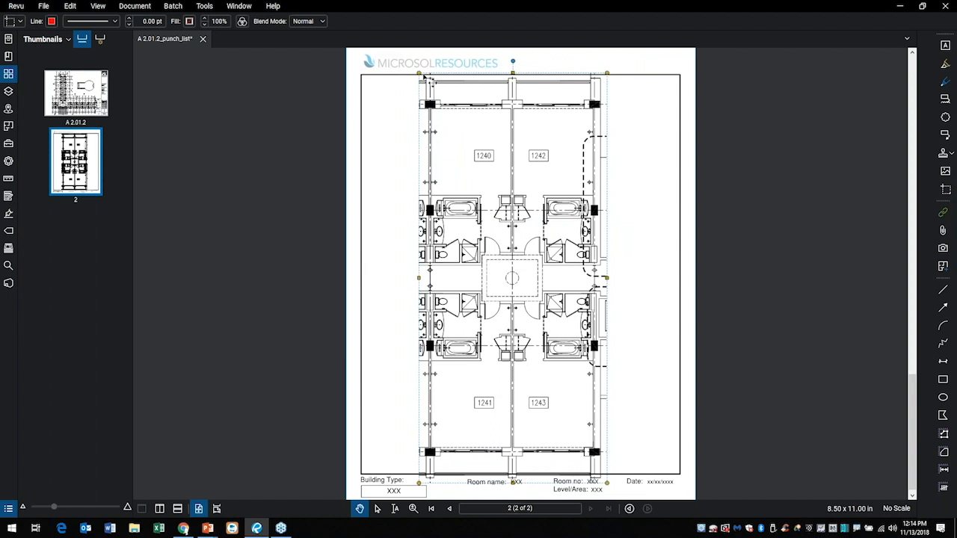
pyautogui.moveTo(419, 75); pyautogui.dragTo(430, 98)
pyautogui.moveTo(515, 175); pyautogui.dragTo(509, 159)
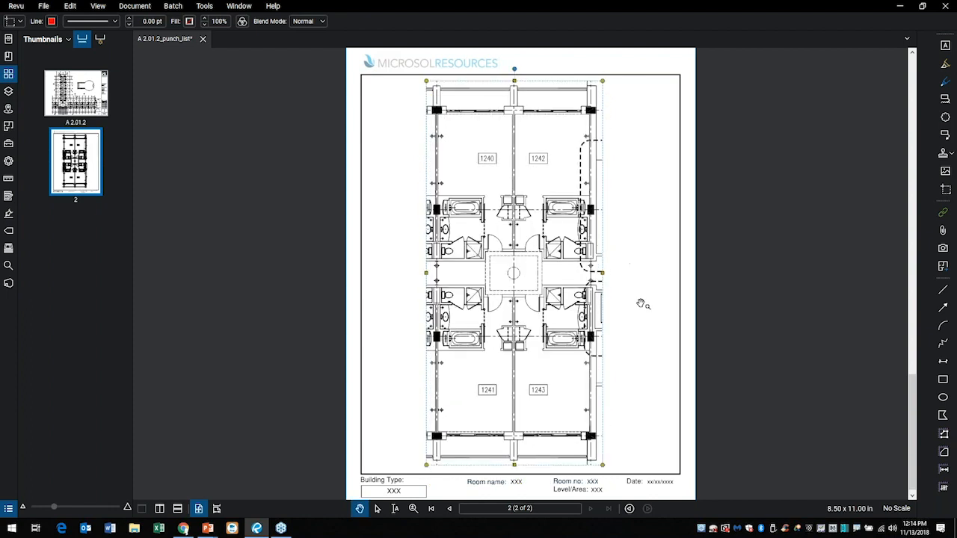
pyautogui.click(634, 392)
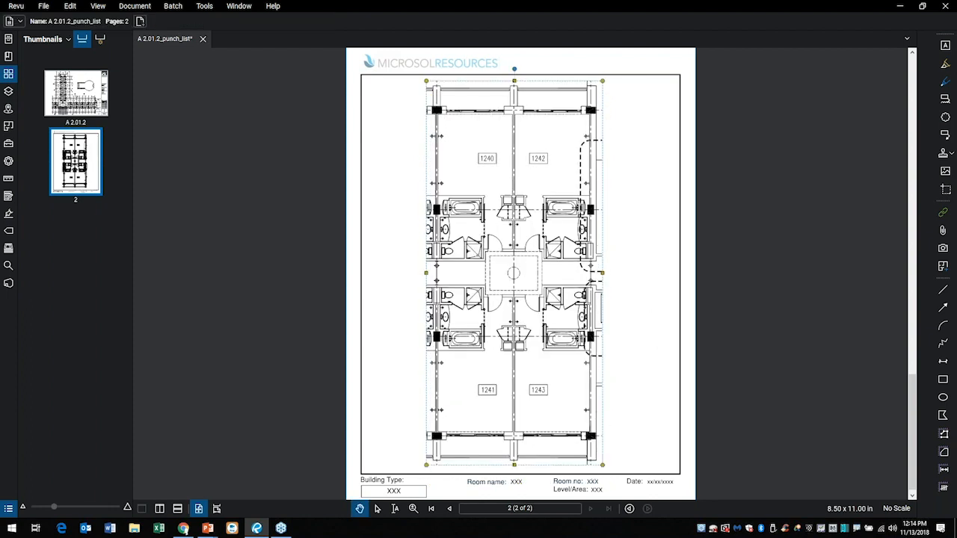
pyautogui.scroll(5, 392, 484)
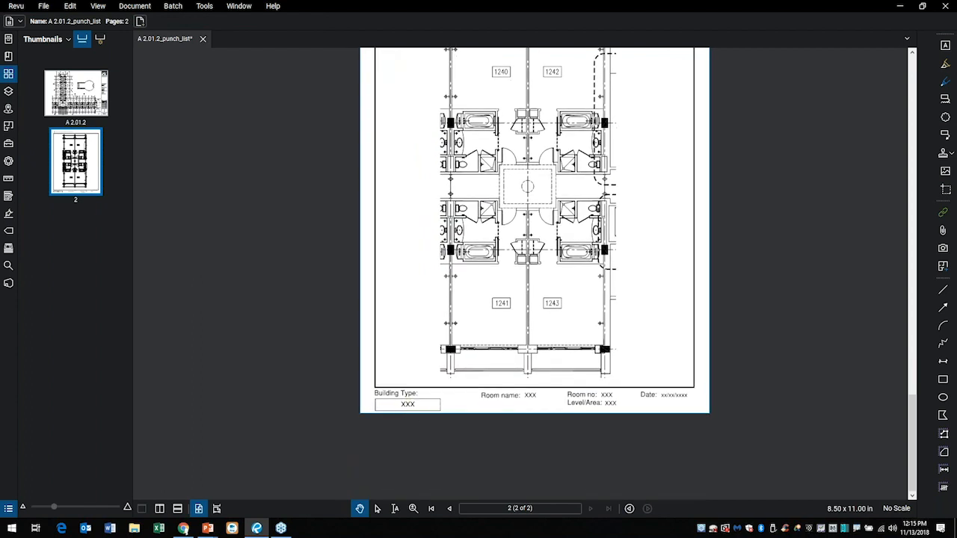
# Replace the Building Type placeholder at the foot of the punch list page with DORM.
pyautogui.scroll(1, 432, 407)
pyautogui.click(432, 396)
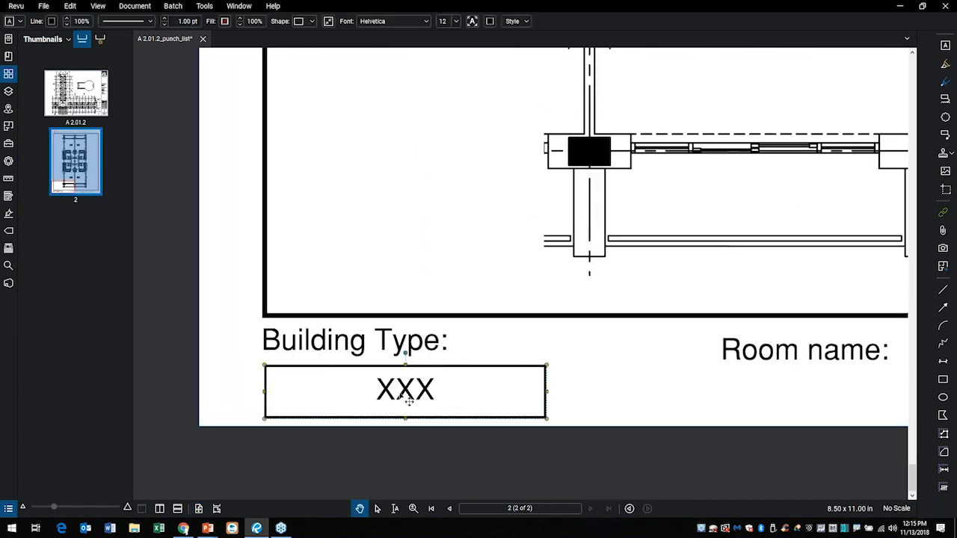
pyautogui.click(440, 361)
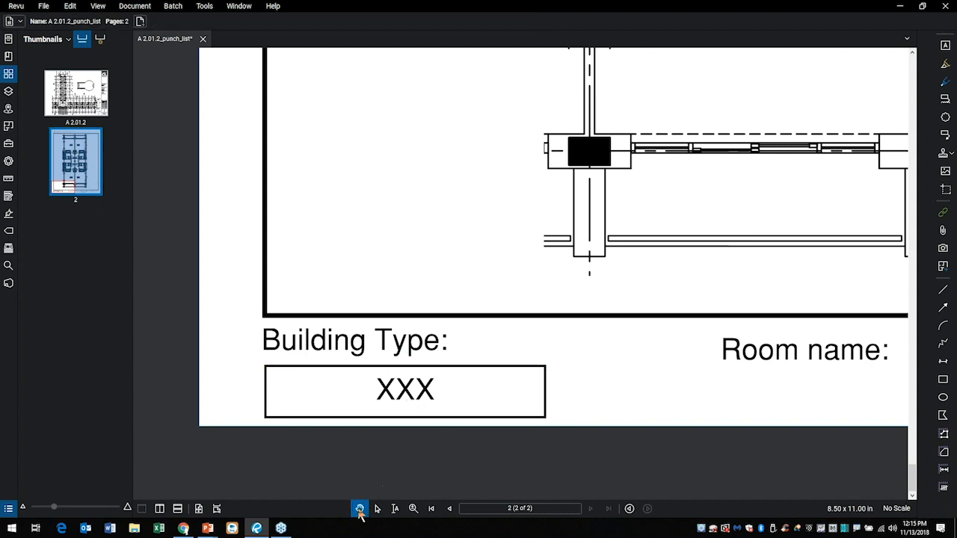
pyautogui.click(377, 508)
pyautogui.doubleClick(436, 404)
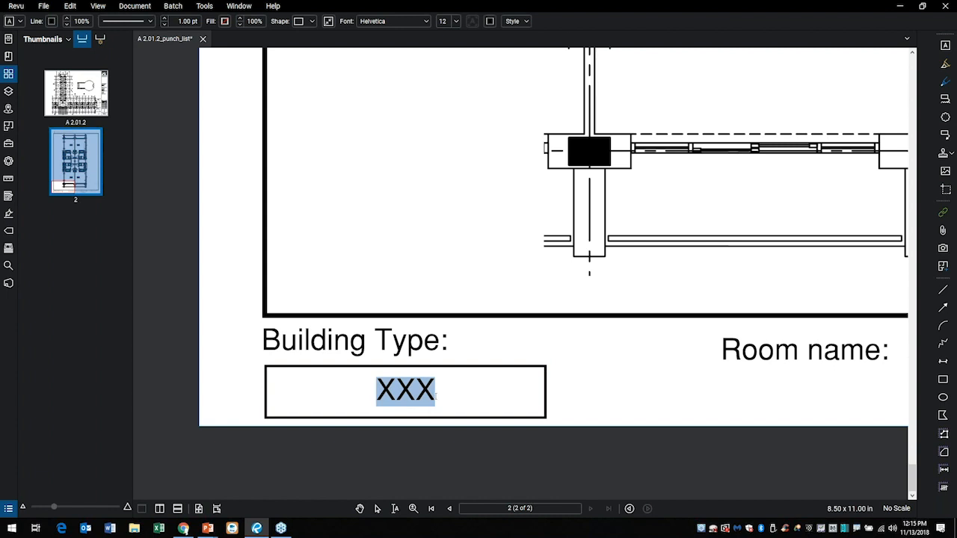
pyautogui.write('d')
pyautogui.press('BackSpace')
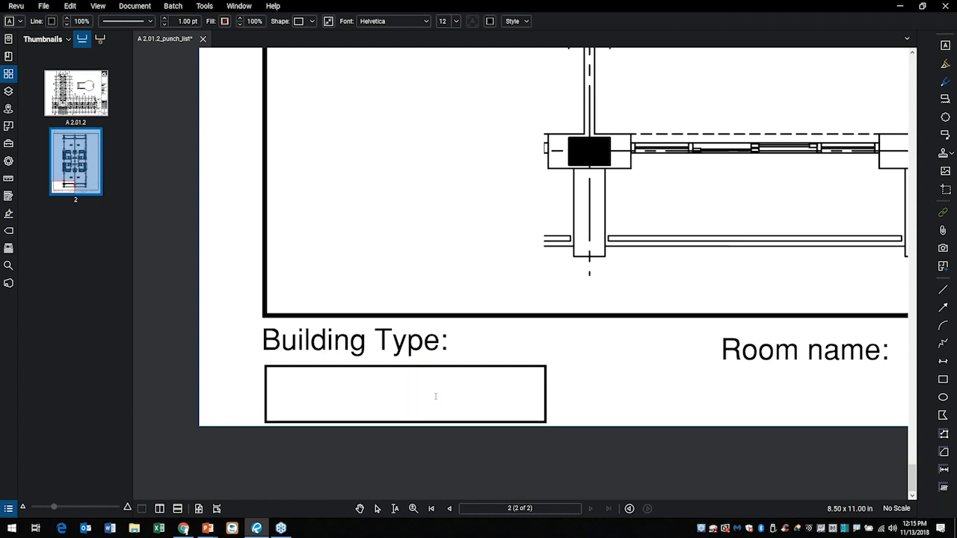
pyautogui.write('DOR')
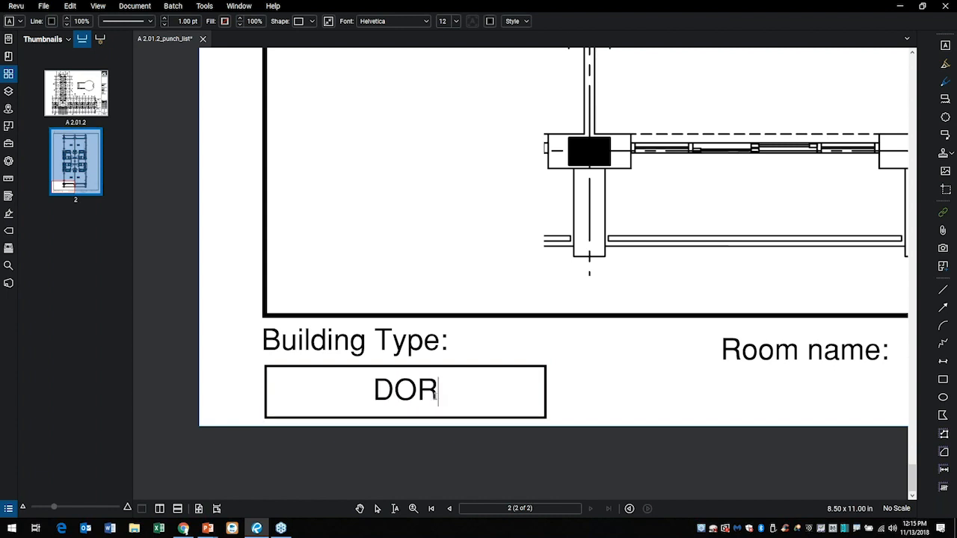
pyautogui.write('M')
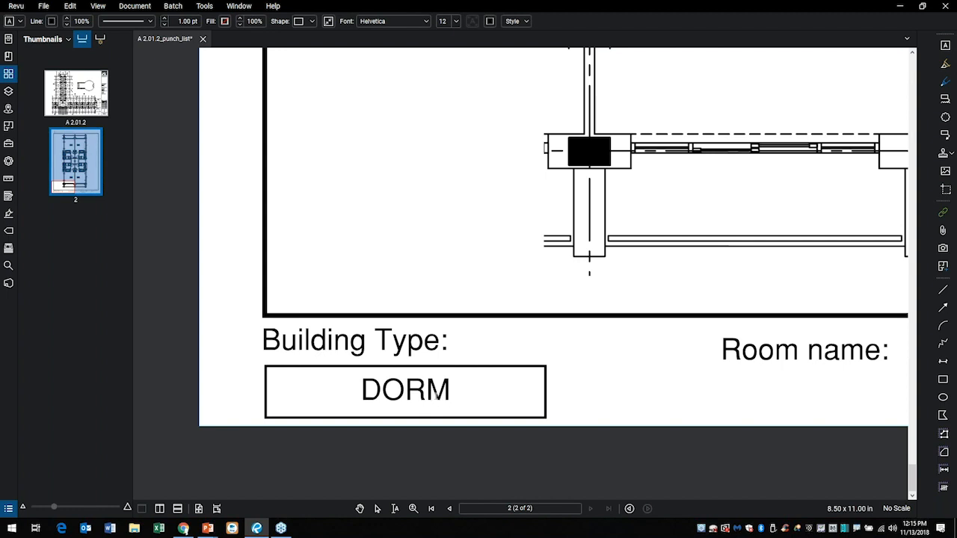
# Replace the Room name placeholder with 1240-1243 and fit the whole punch list page in view.
pyautogui.moveTo(685, 381); pyautogui.dragTo(346, 391)
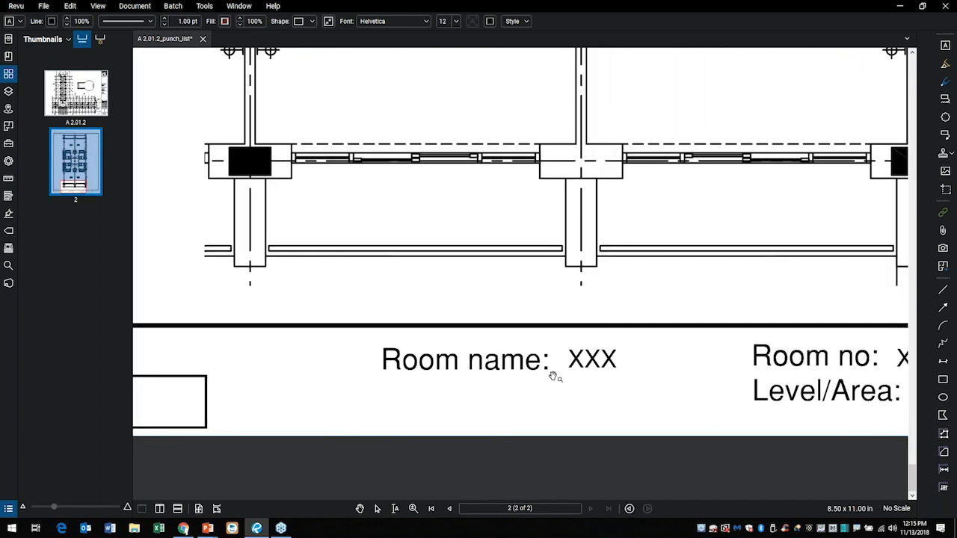
pyautogui.scroll(-2, 696, 220)
pyautogui.moveTo(687, 279); pyautogui.dragTo(645, 395)
pyautogui.moveTo(667, 271); pyautogui.dragTo(614, 459)
pyautogui.scroll(-5, 621, 361)
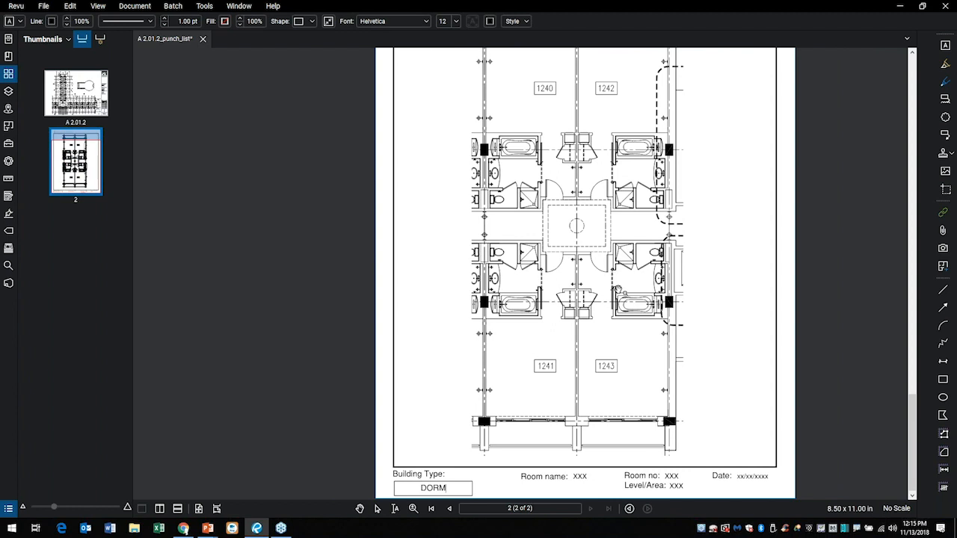
pyautogui.moveTo(583, 492); pyautogui.dragTo(564, 357)
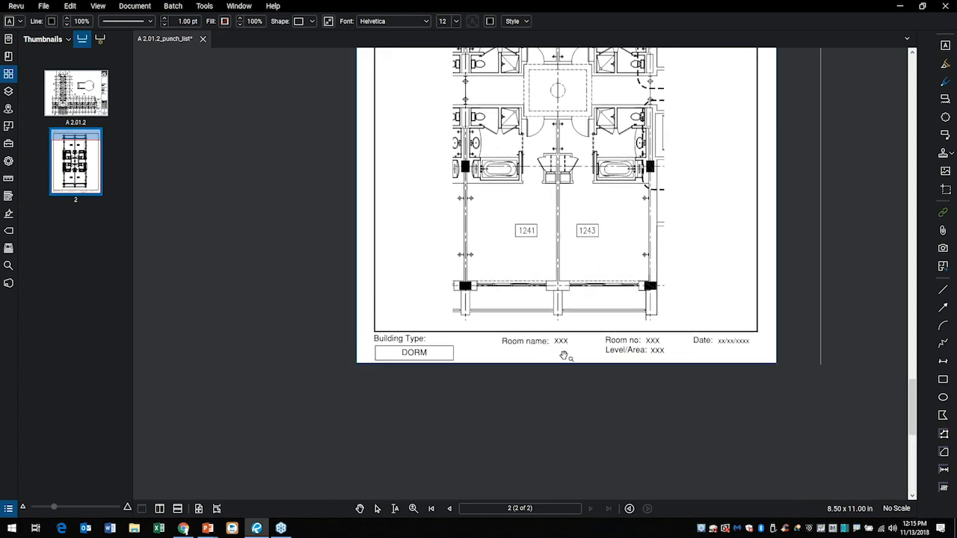
pyautogui.scroll(5, 565, 357)
pyautogui.press('v')
pyautogui.click(578, 320)
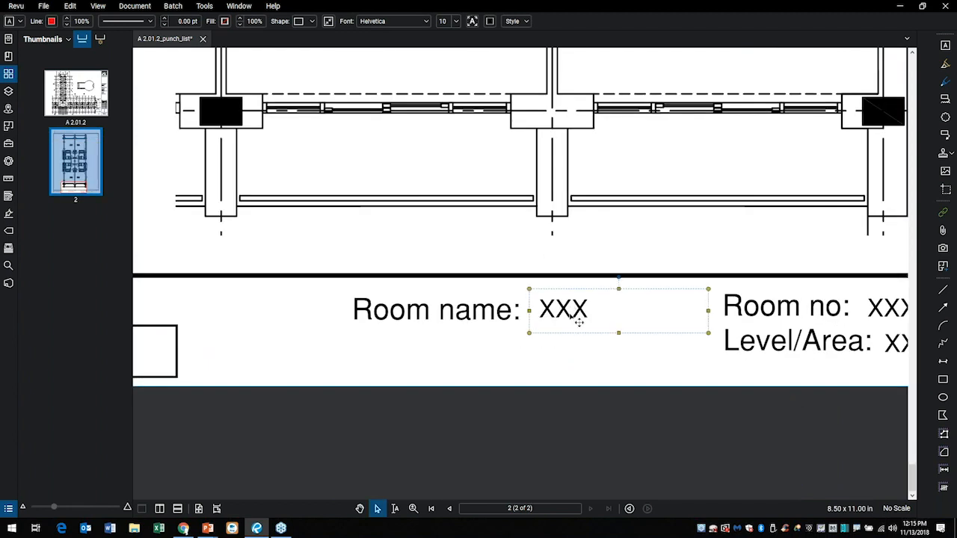
pyautogui.doubleClick(578, 320)
pyautogui.write('124')
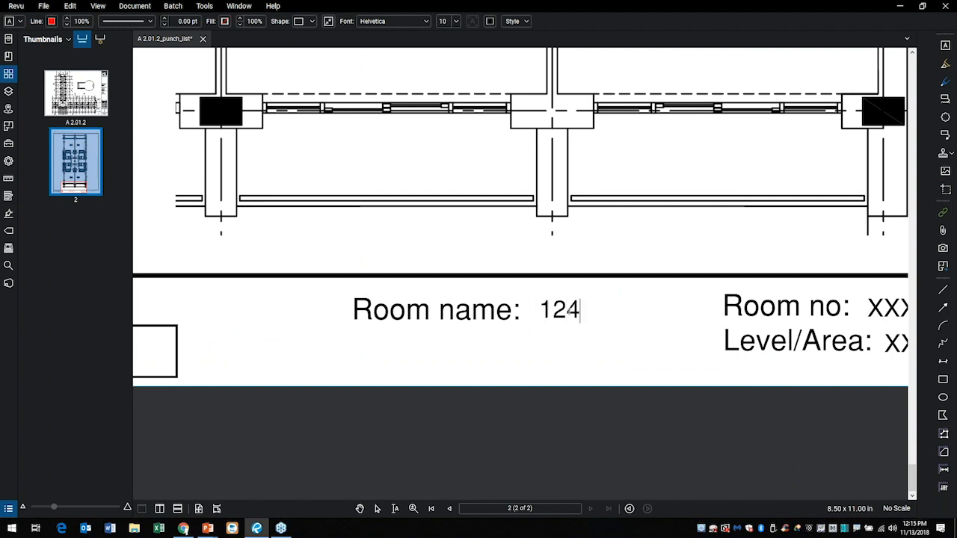
pyautogui.write('0-1243')
pyautogui.press('Escape')
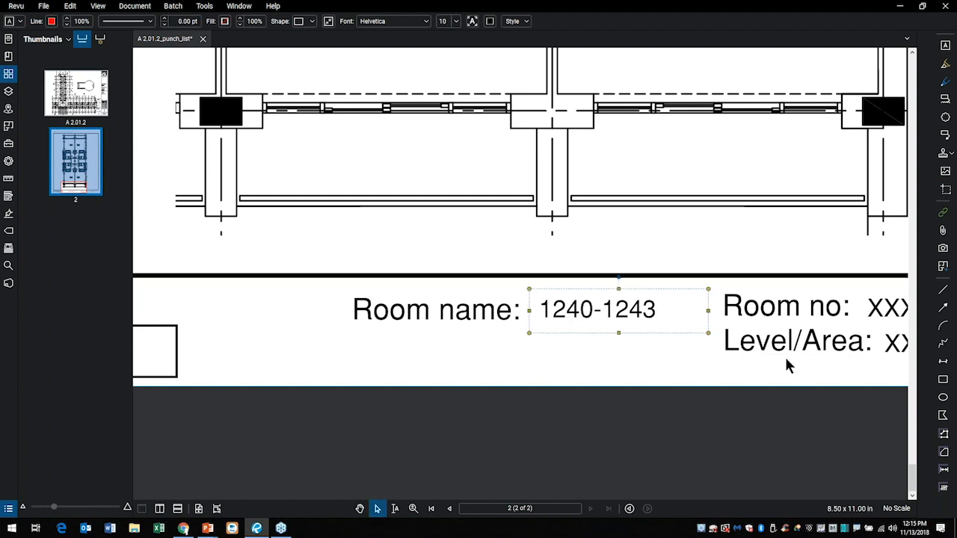
pyautogui.hscroll(5, 857, 357)
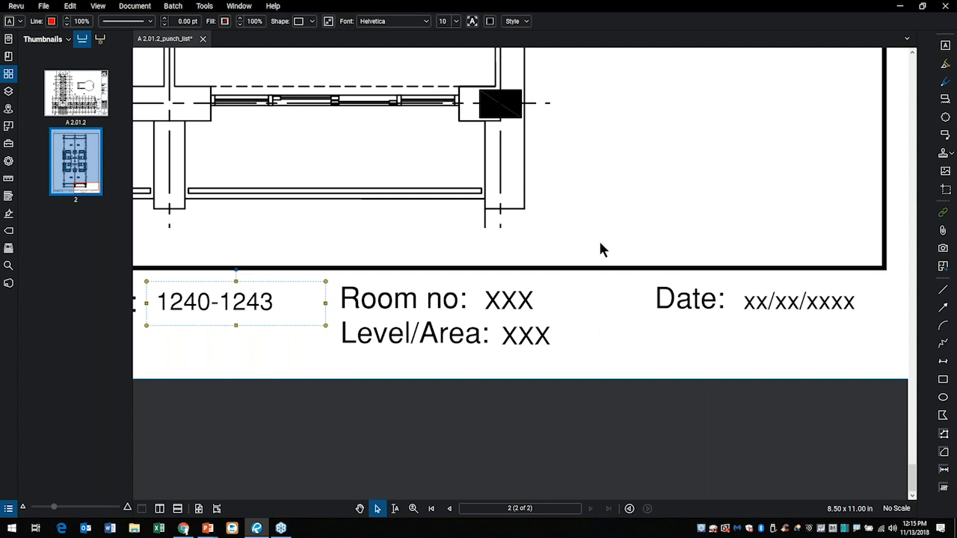
pyautogui.click(595, 206)
pyautogui.hotkey('ctrl', '0')
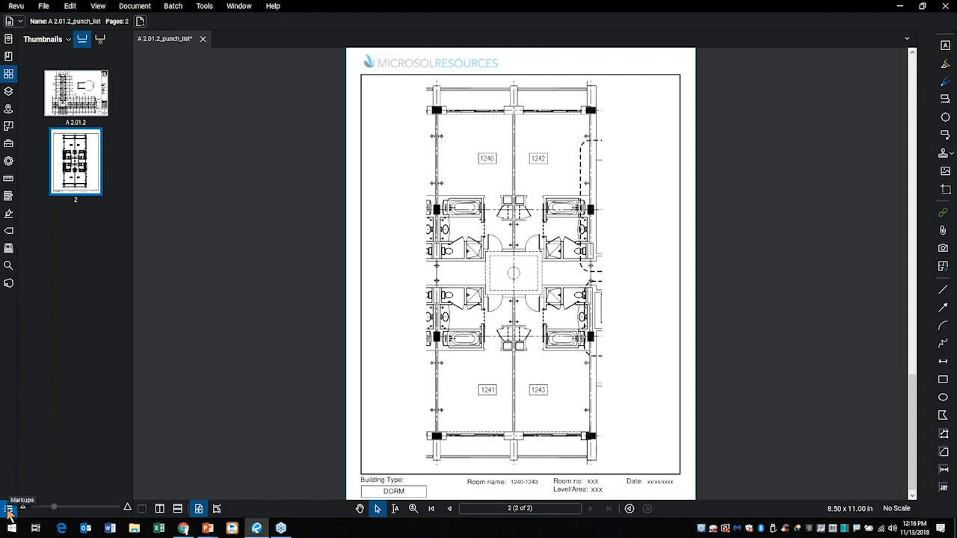
# Flatten all markups on all pages of A 2.01.2_punch_list.pdf without markup recovery.
pyautogui.click(8, 511)
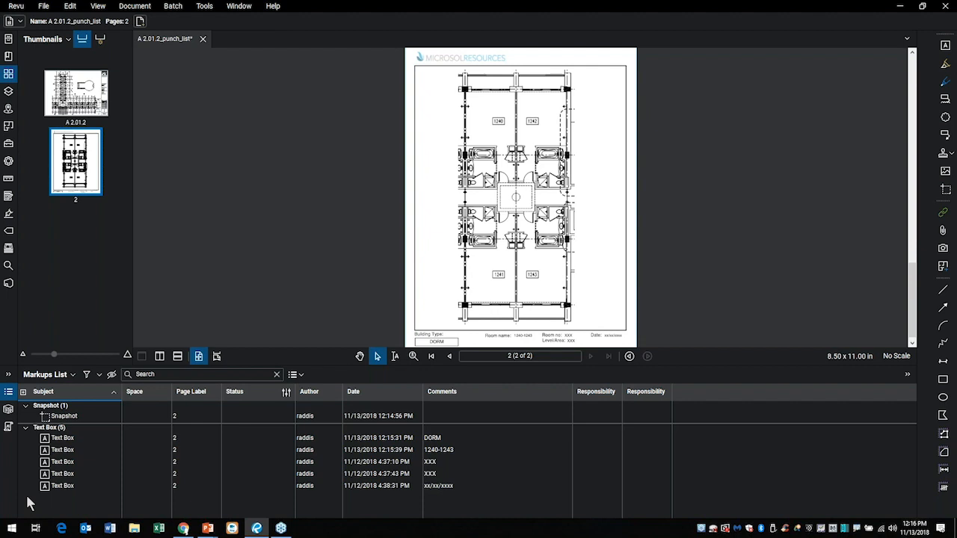
pyautogui.rightClick(90, 160)
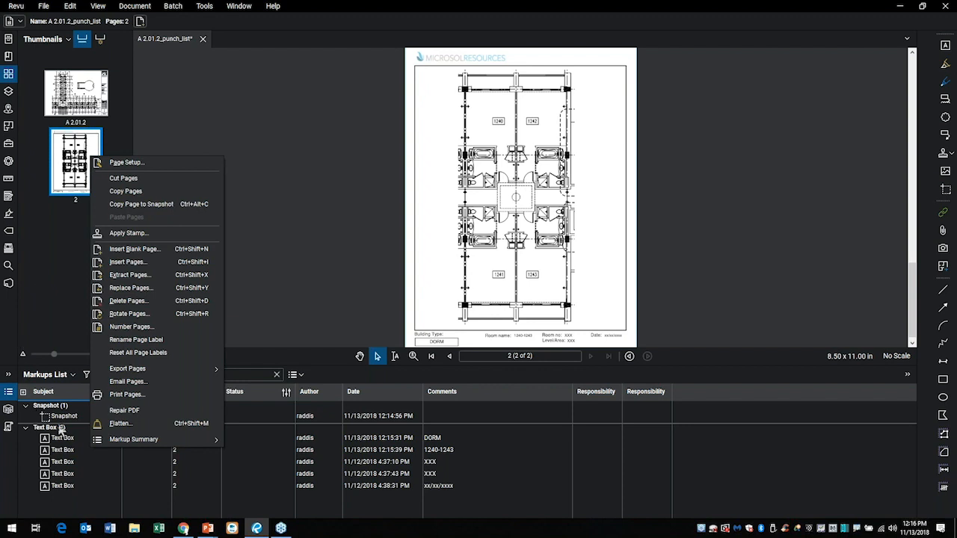
pyautogui.click(119, 424)
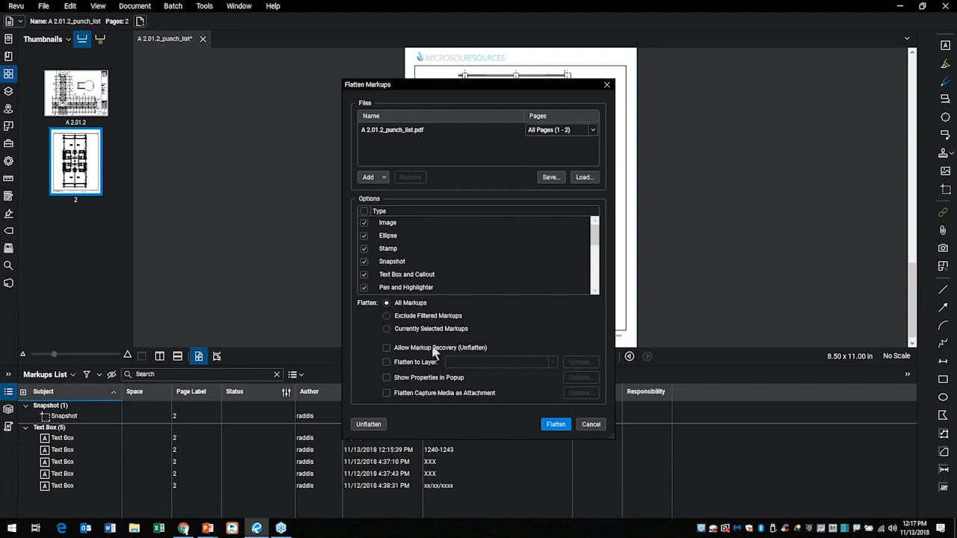
pyautogui.click(557, 424)
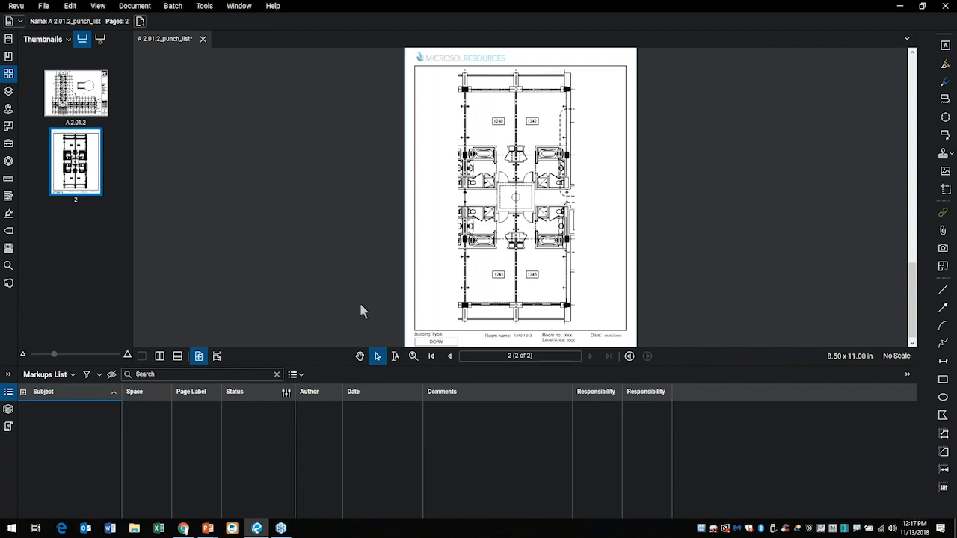
pyautogui.click(9, 397)
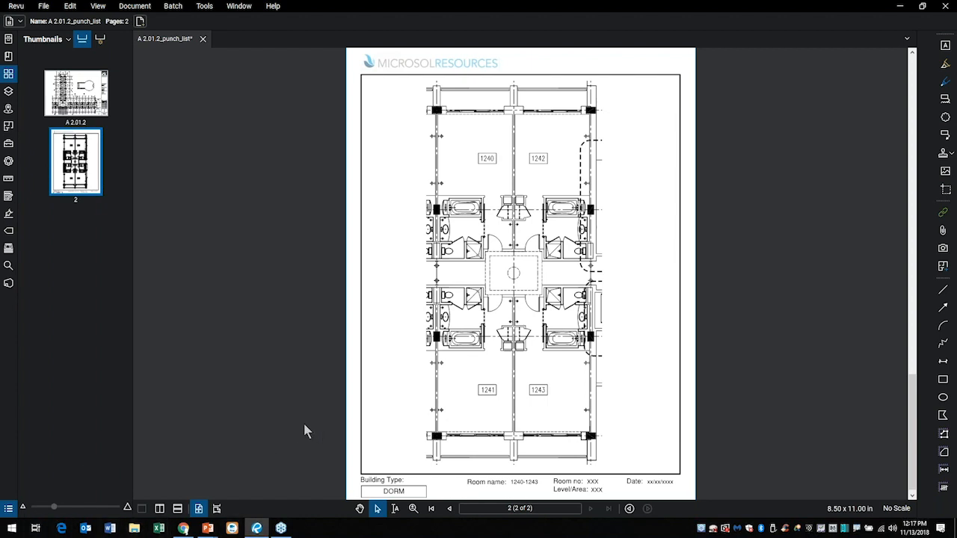
# Rename the text-type custom column Responsibility to Reply in the markups list and move the Space column directly after Subject.
pyautogui.click(8, 508)
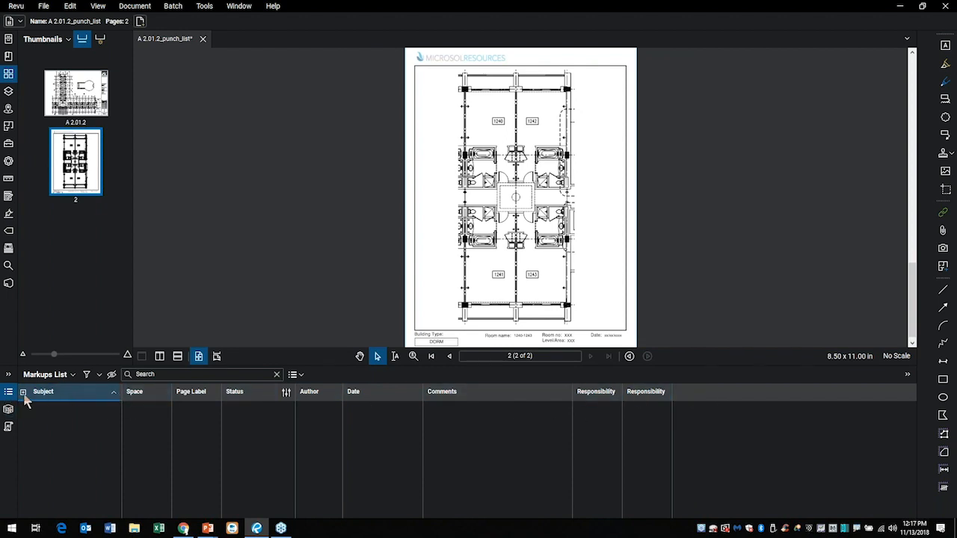
pyautogui.click(73, 375)
pyautogui.moveTo(70, 396)
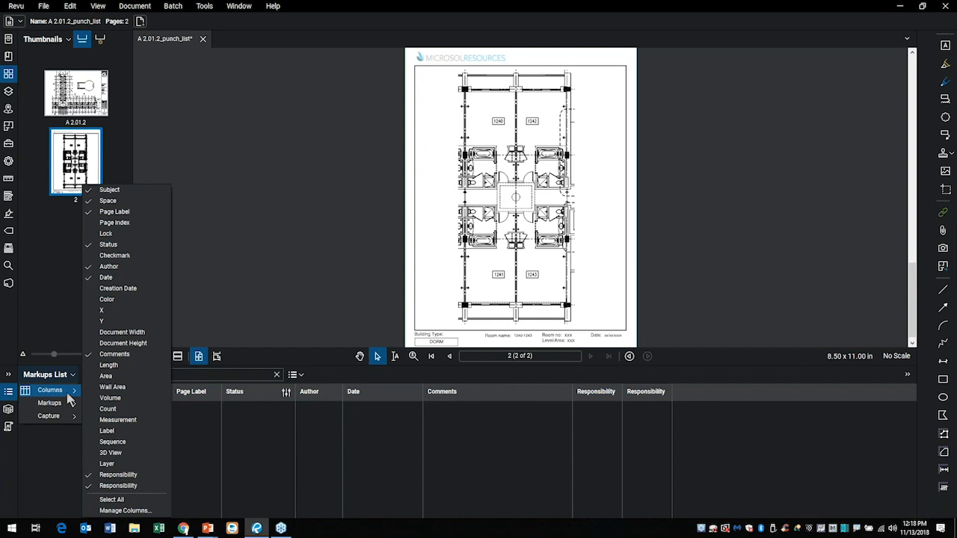
pyautogui.click(122, 510)
pyautogui.click(423, 176)
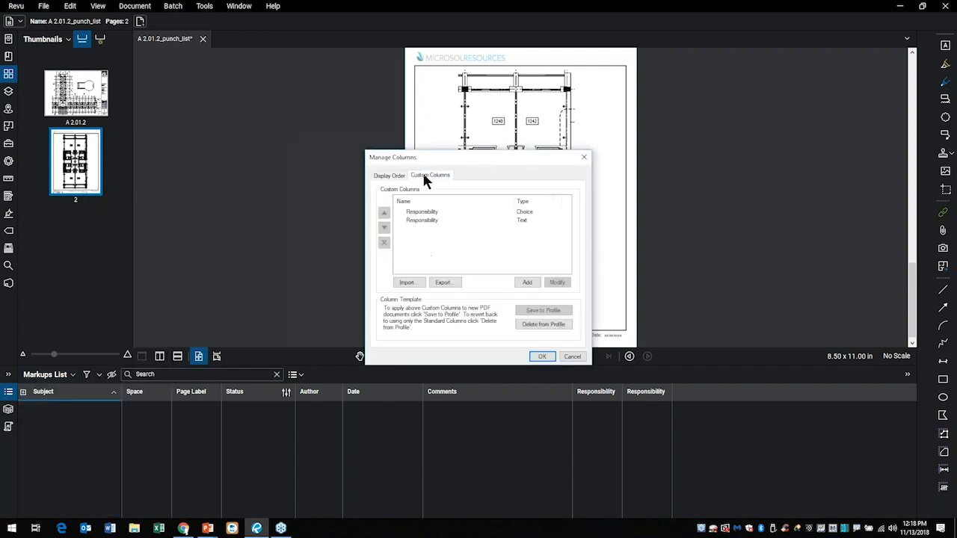
pyautogui.click(421, 222)
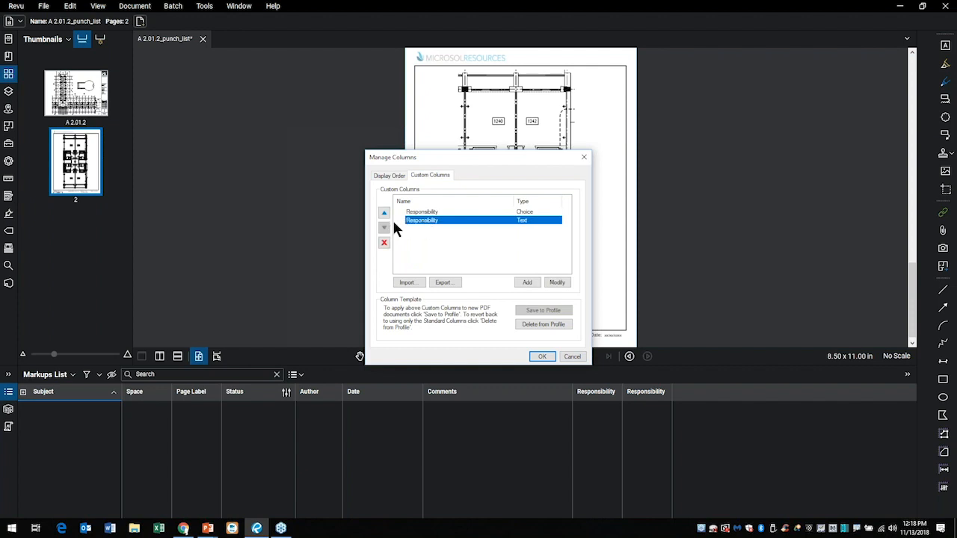
pyautogui.click(552, 281)
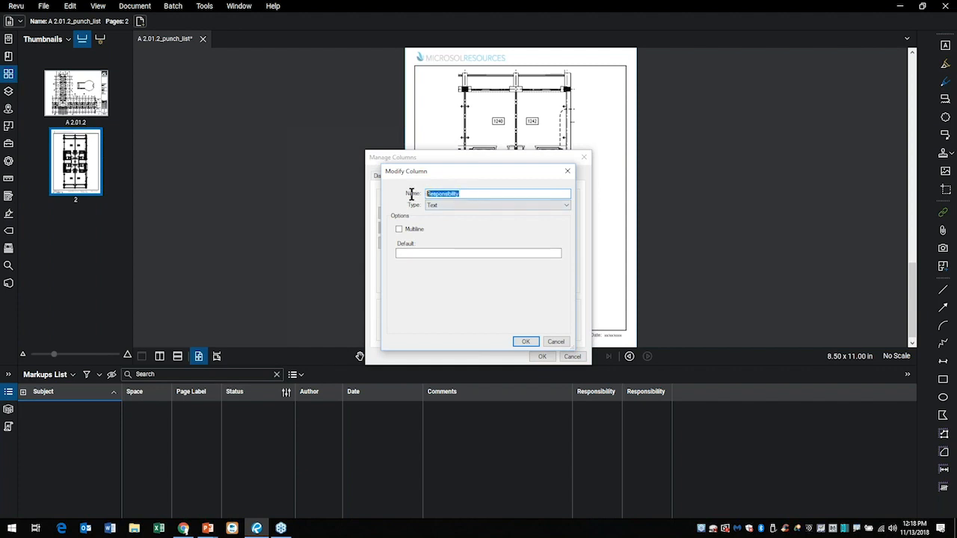
pyautogui.write('aEPL')
pyautogui.press('BackSpace')
pyautogui.press('BackSpace')
pyautogui.press('BackSpace')
pyautogui.press('BackSpace')
pyautogui.press('BackSpace')
pyautogui.write('Reply')
pyautogui.click(526, 342)
pyautogui.click(539, 357)
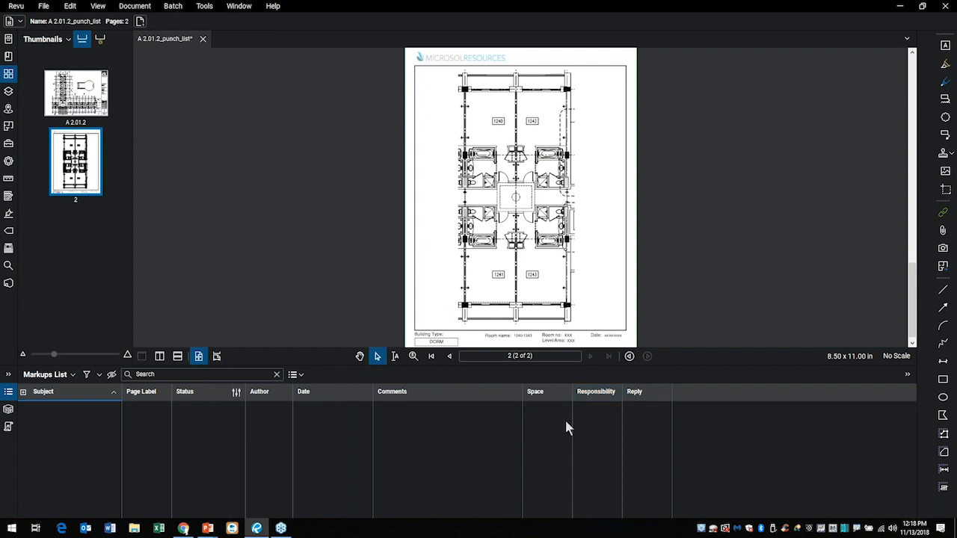
pyautogui.moveTo(562, 396)
pyautogui.mouseDown()
pyautogui.moveTo(404, 409)
pyautogui.moveTo(149, 400)
pyautogui.mouseUp()
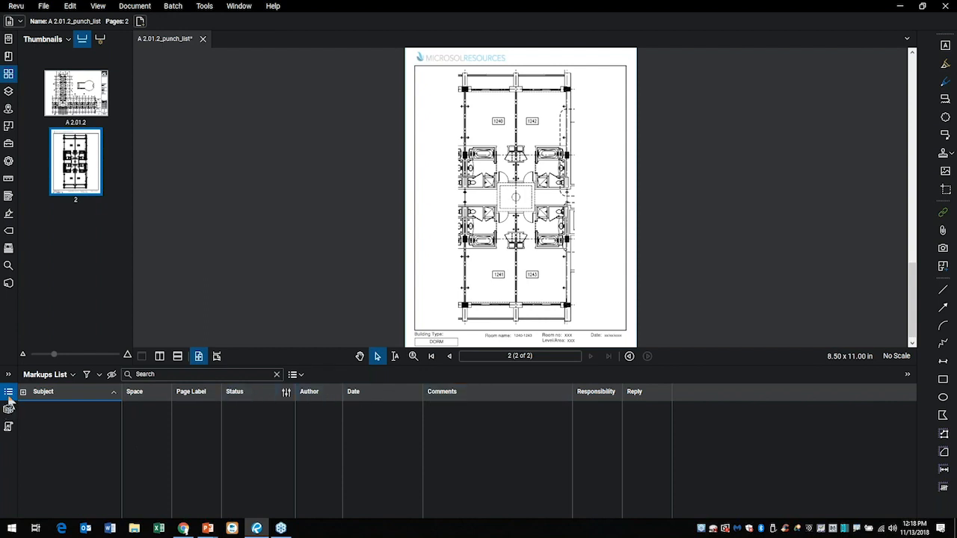
pyautogui.click(8, 396)
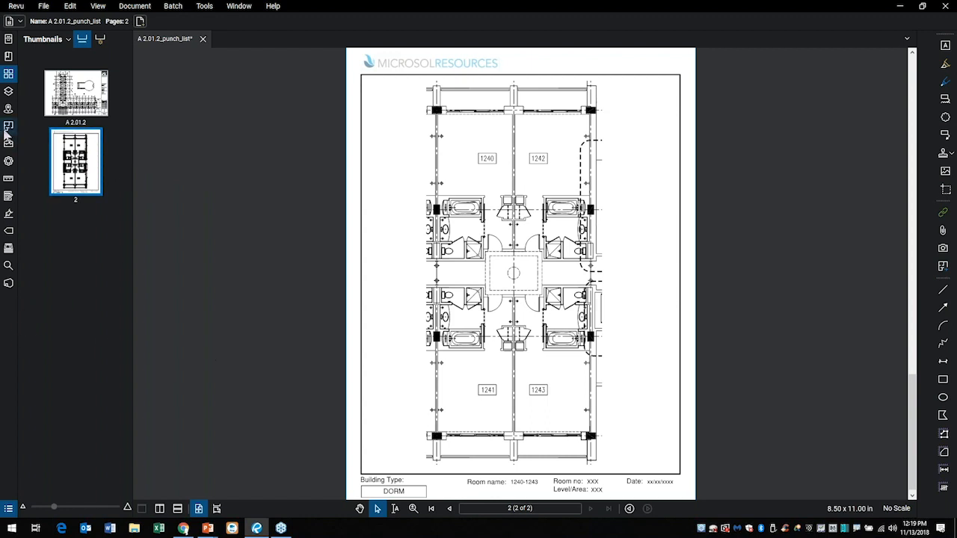
# Turn on space highlighting and add a rectangular space named 1240 over room 1240 on the punch list page.
pyautogui.click(8, 127)
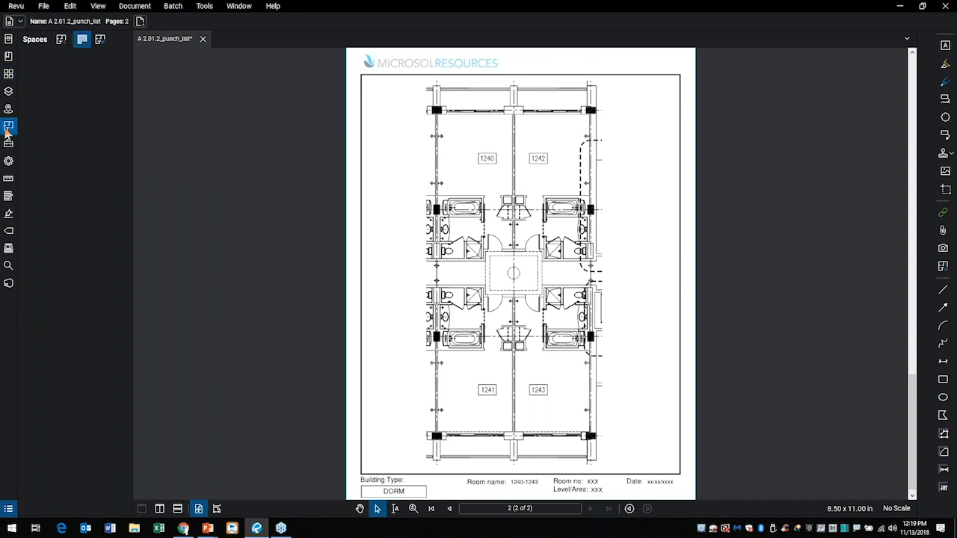
pyautogui.click(83, 40)
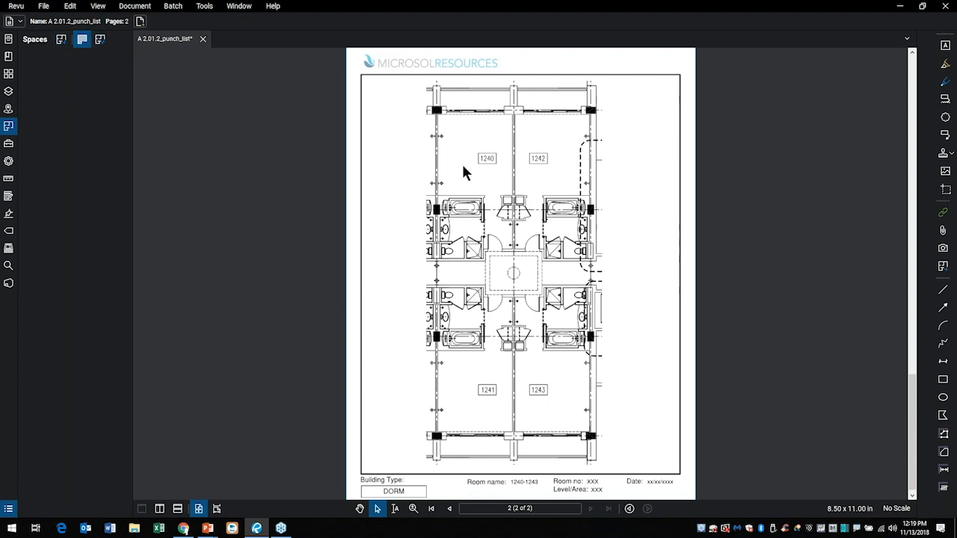
pyautogui.scroll(2, 470, 167)
pyautogui.moveTo(480, 169); pyautogui.dragTo(417, 234)
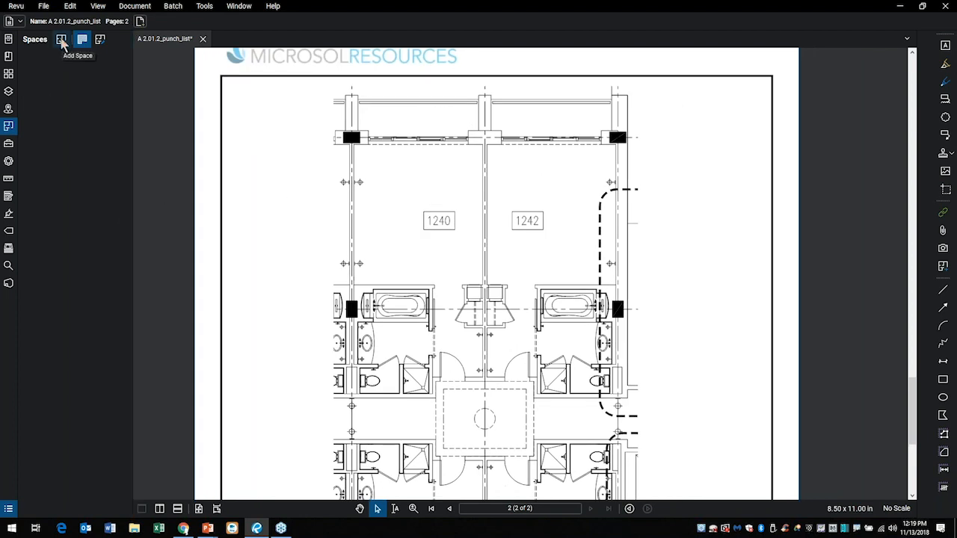
pyautogui.click(62, 39)
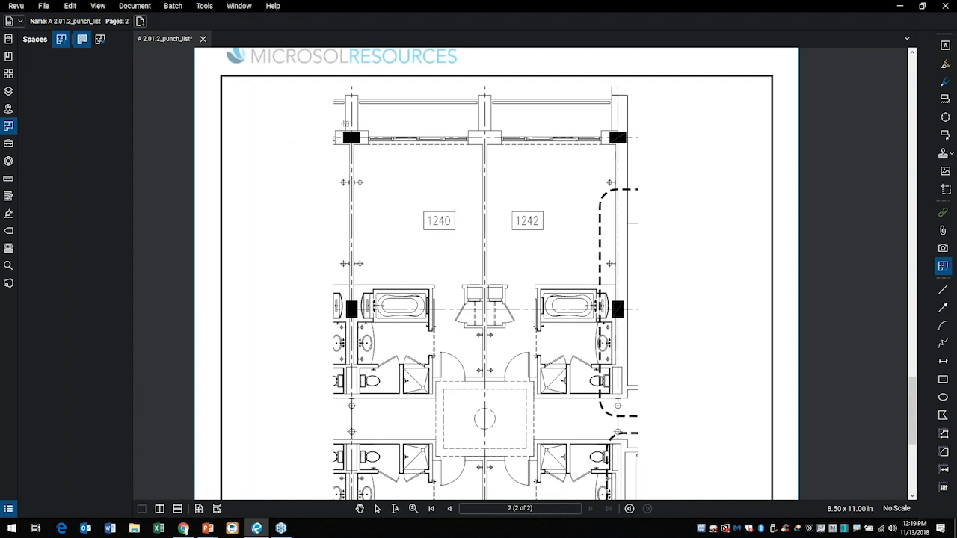
pyautogui.moveTo(344, 125); pyautogui.dragTo(483, 400)
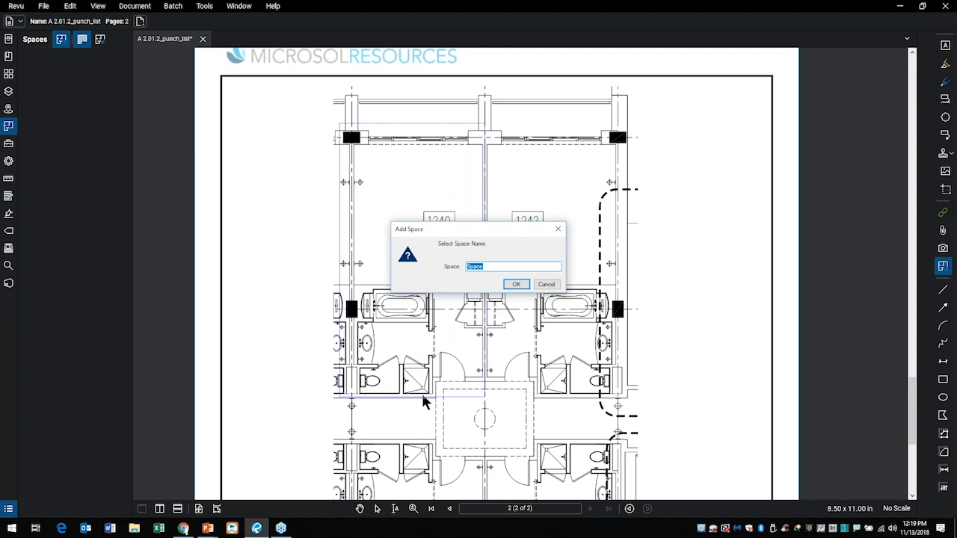
pyautogui.write('125')
pyautogui.press('BackSpace')
pyautogui.write('40')
pyautogui.press('Return')
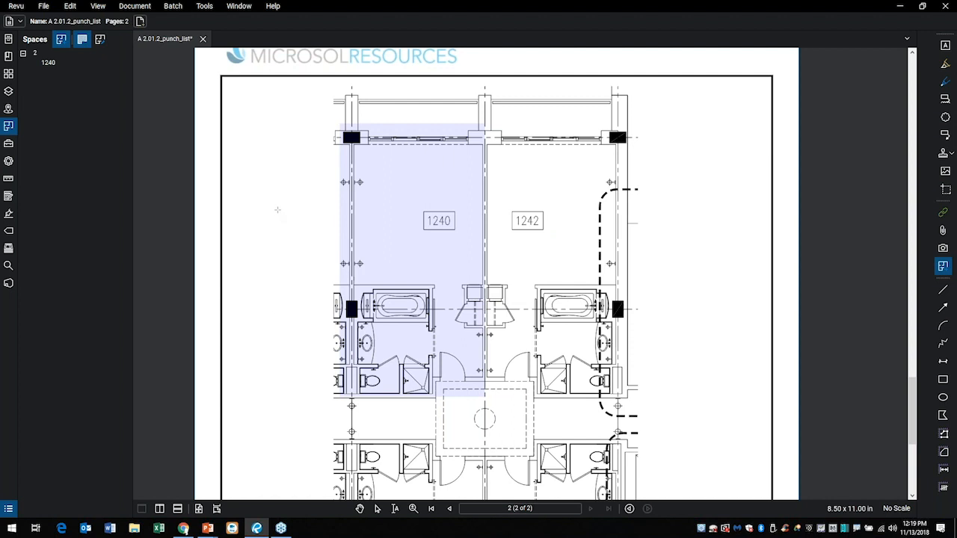
# Add a rectangular space named 1241 over room 1241 on the punch list page and return to the Select tool.
pyautogui.scroll(-1, 262, 417)
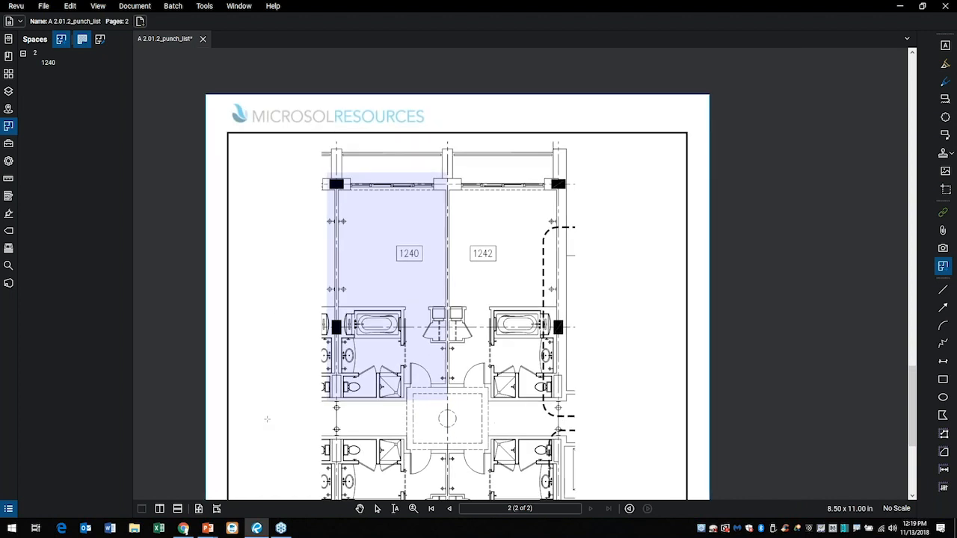
pyautogui.moveTo(281, 398); pyautogui.dragTo(315, 200)
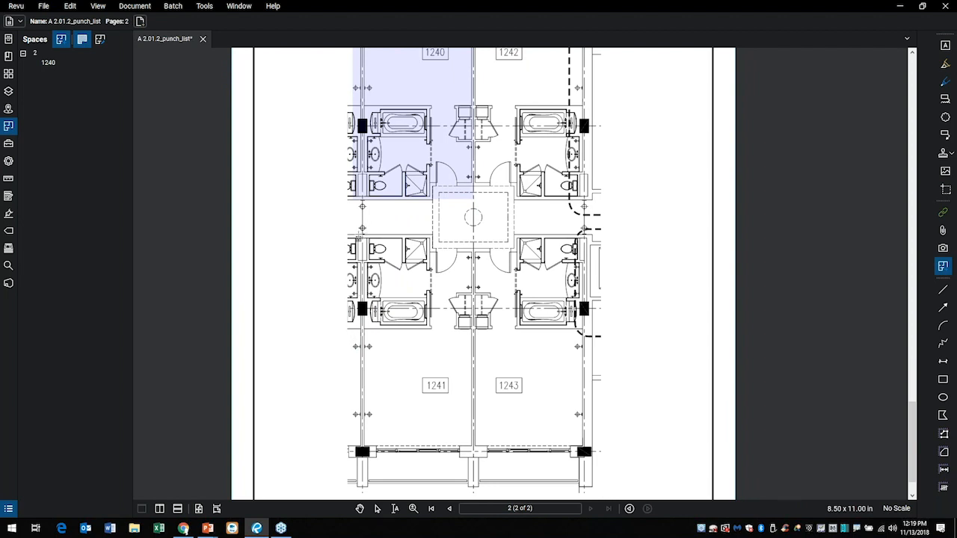
pyautogui.click(362, 230)
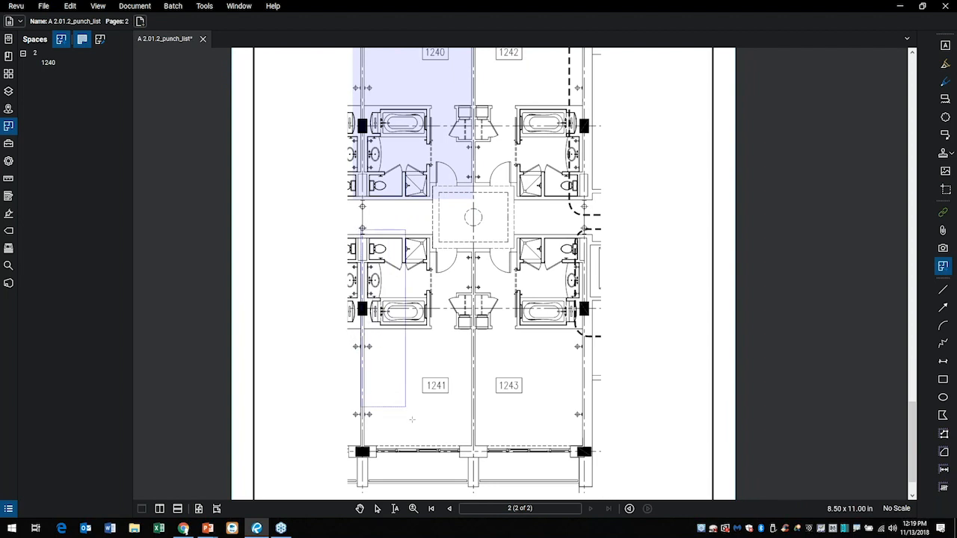
pyautogui.click(473, 462)
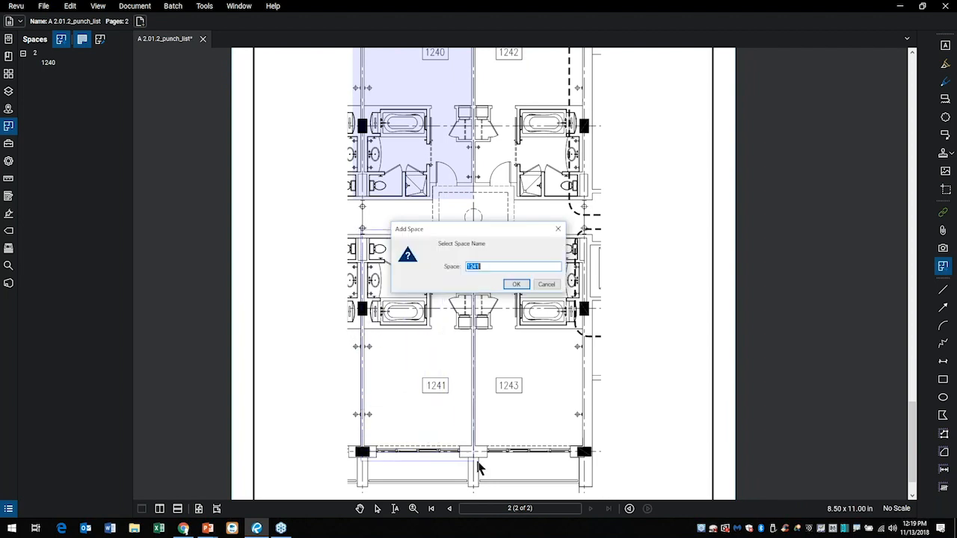
pyautogui.click(518, 284)
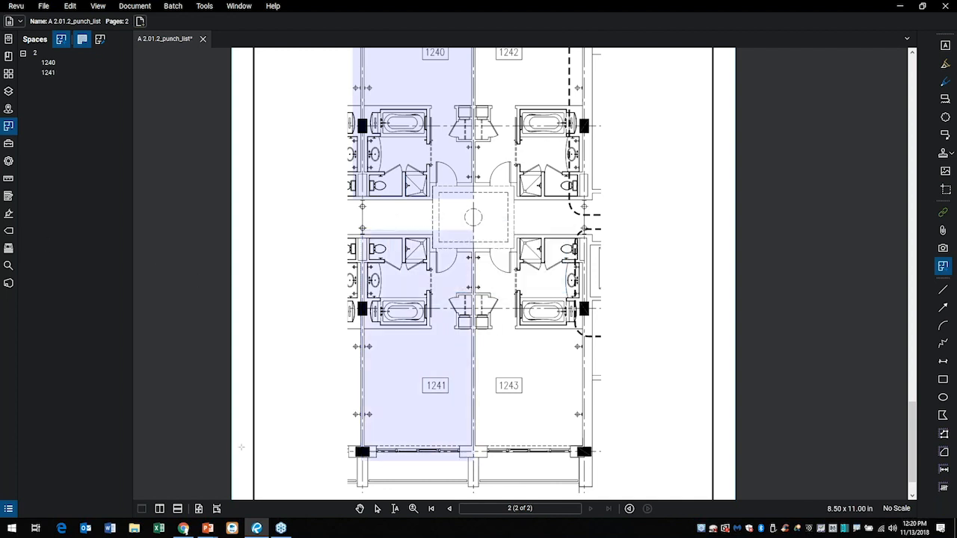
pyautogui.click(377, 509)
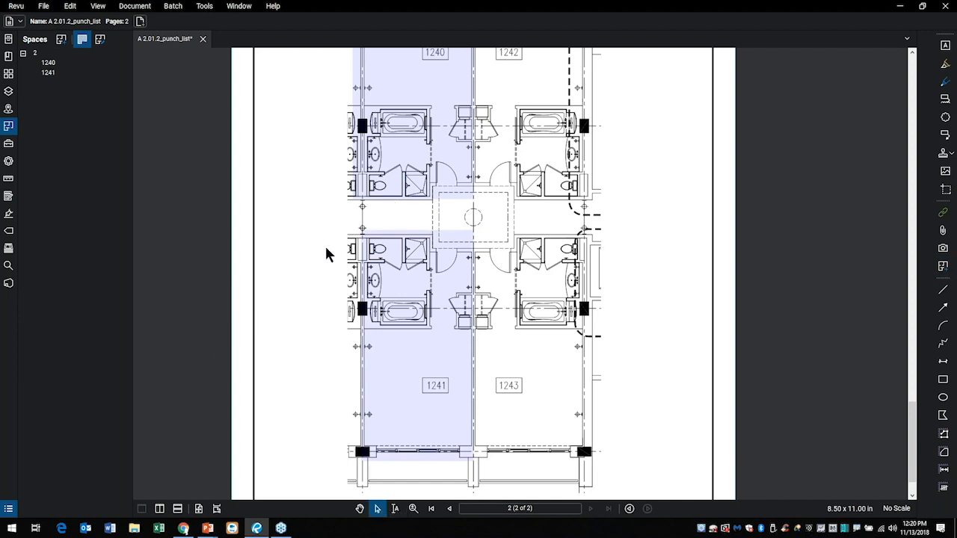
# Compare the page with space highlighting off and on, and check the columns of the markups list.
pyautogui.click(82, 40)
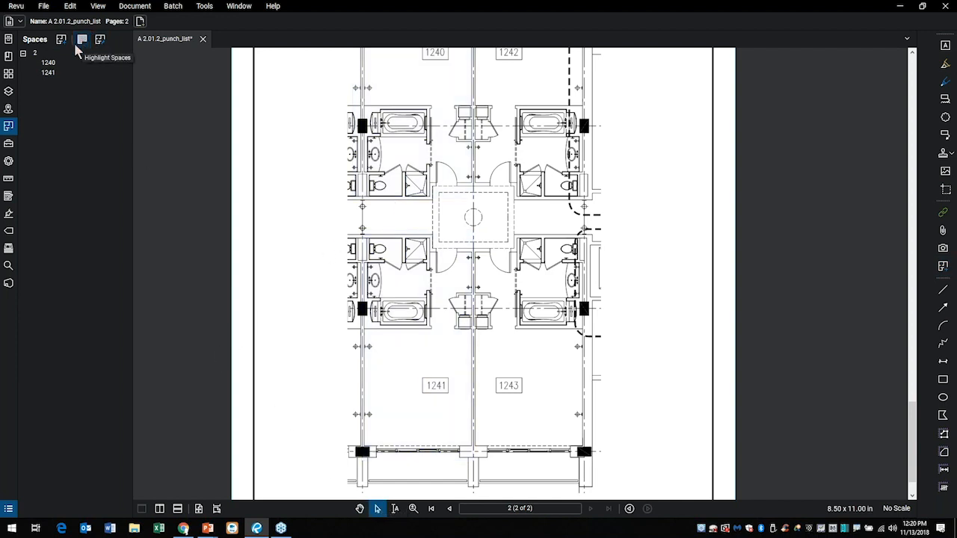
pyautogui.click(81, 40)
pyautogui.click(79, 44)
pyautogui.click(79, 43)
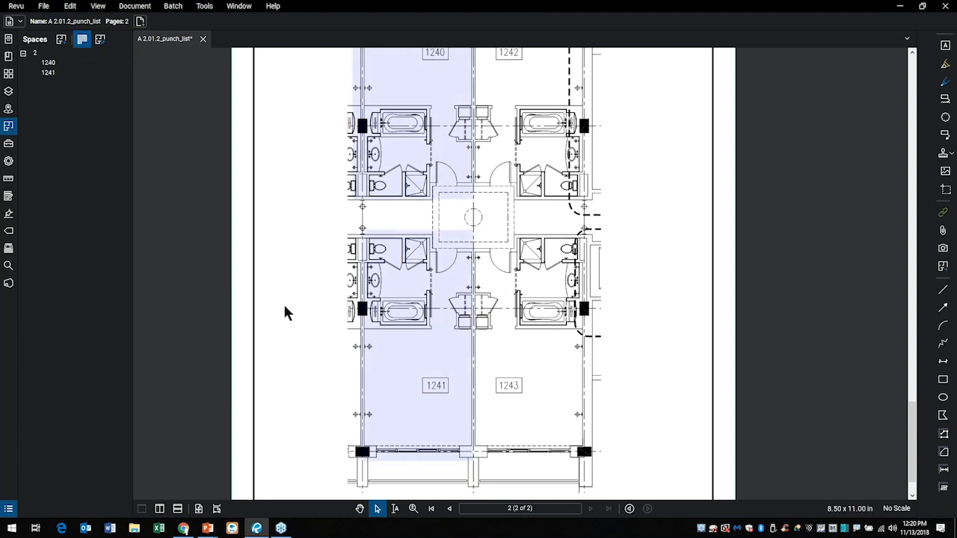
pyautogui.scroll(-3, 284, 307)
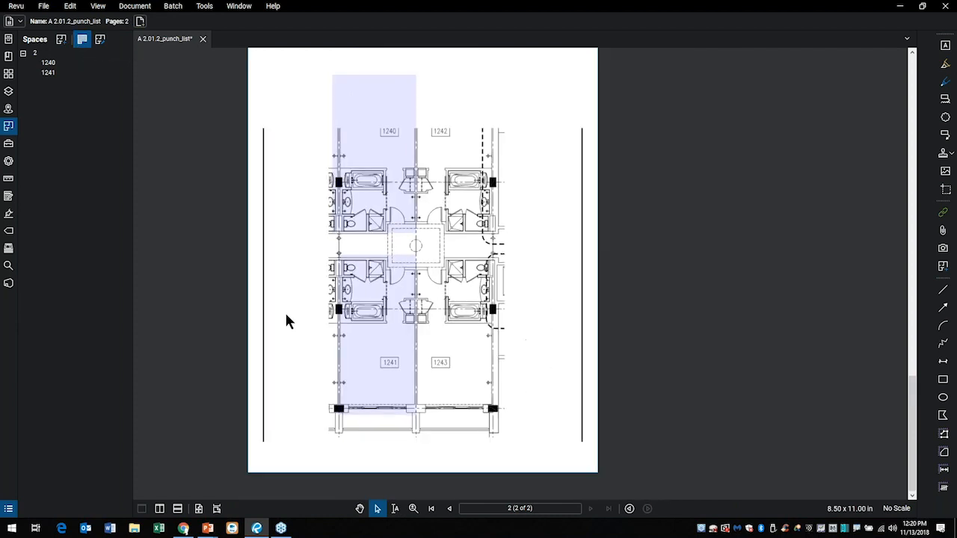
pyautogui.click(9, 510)
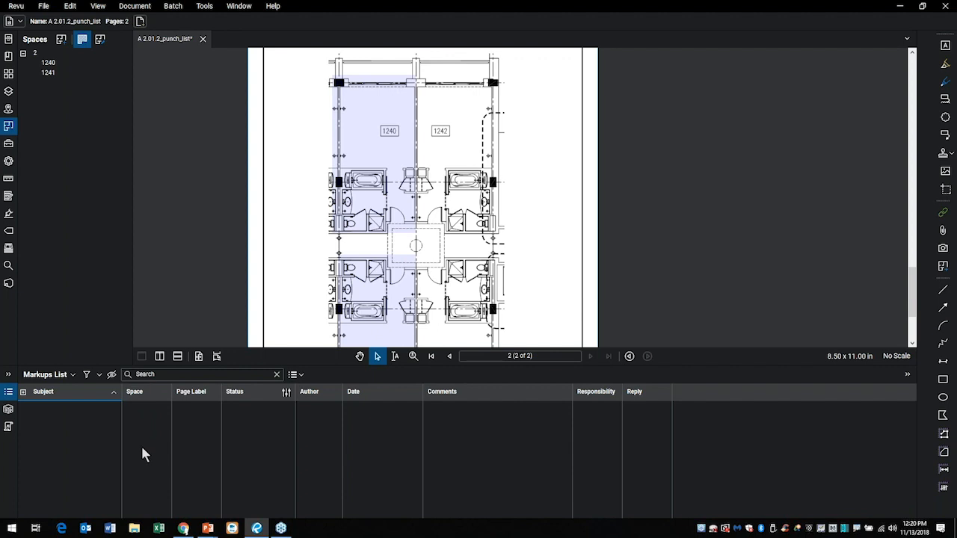
pyautogui.click(9, 393)
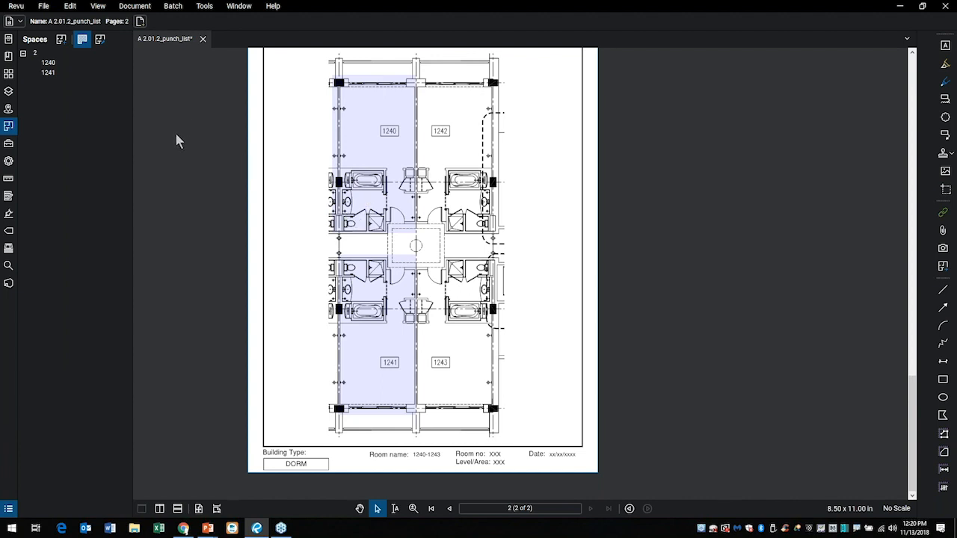
# Show the Tool Chest and widen it while keeping rooms 1240 and 1242 enlarged in view.
pyautogui.scroll(3, 374, 195)
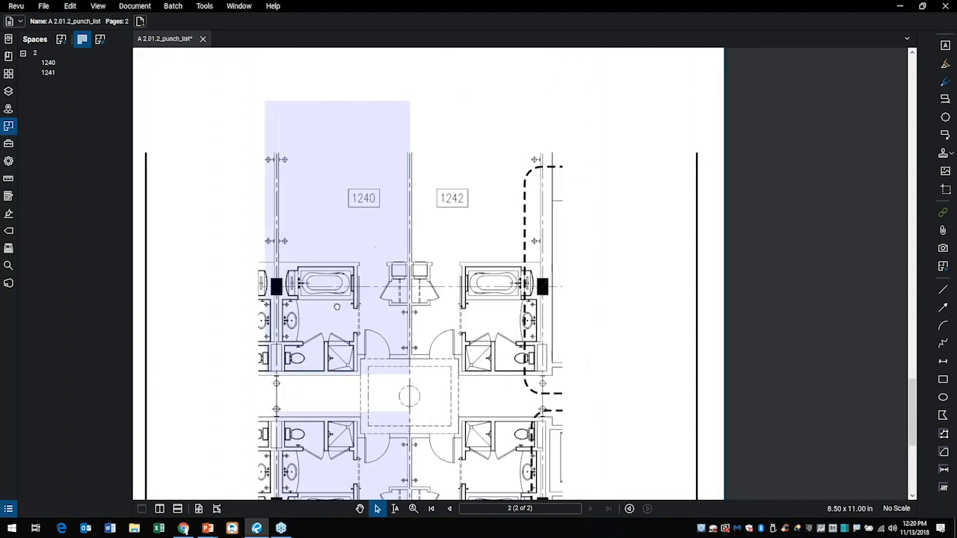
pyautogui.scroll(1, 377, 370)
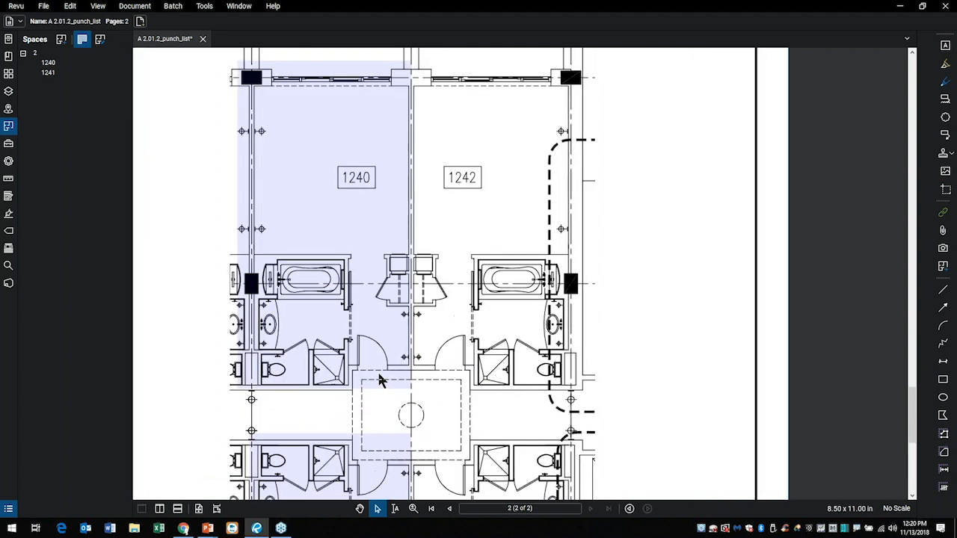
pyautogui.click(11, 147)
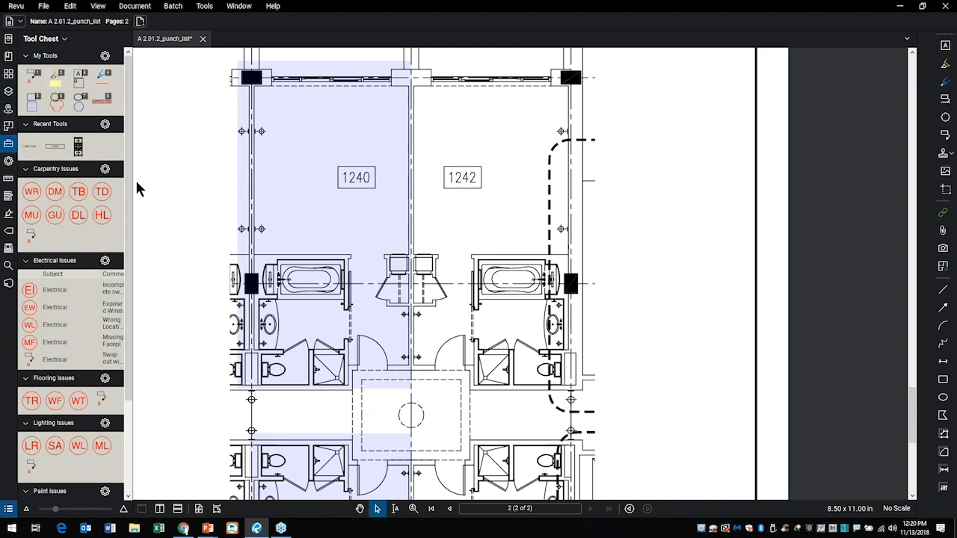
pyautogui.moveTo(135, 184); pyautogui.dragTo(153, 184)
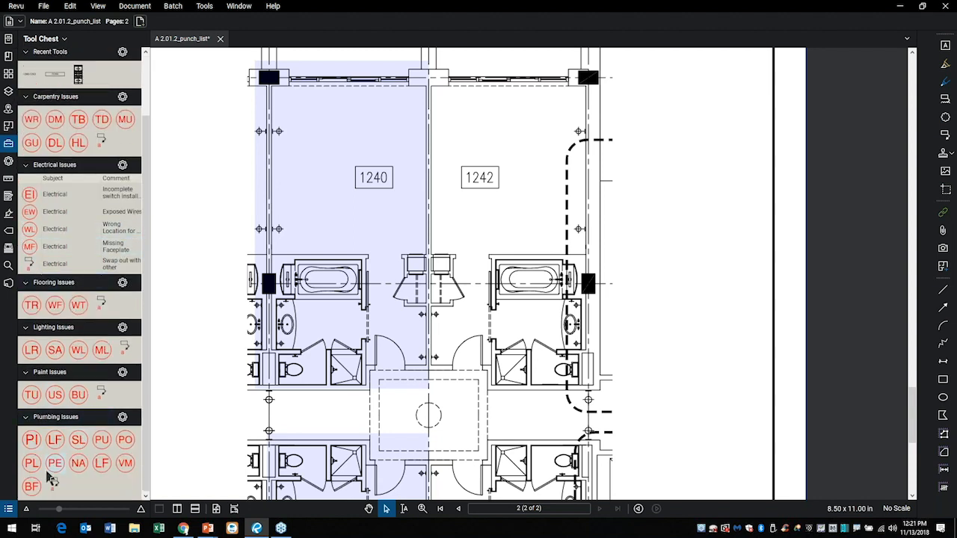
# Review the carpentry, electrical, flooring, lighting, paint and plumbing issue tool sets and how tool sets are managed.
pyautogui.scroll(2, 96, 327)
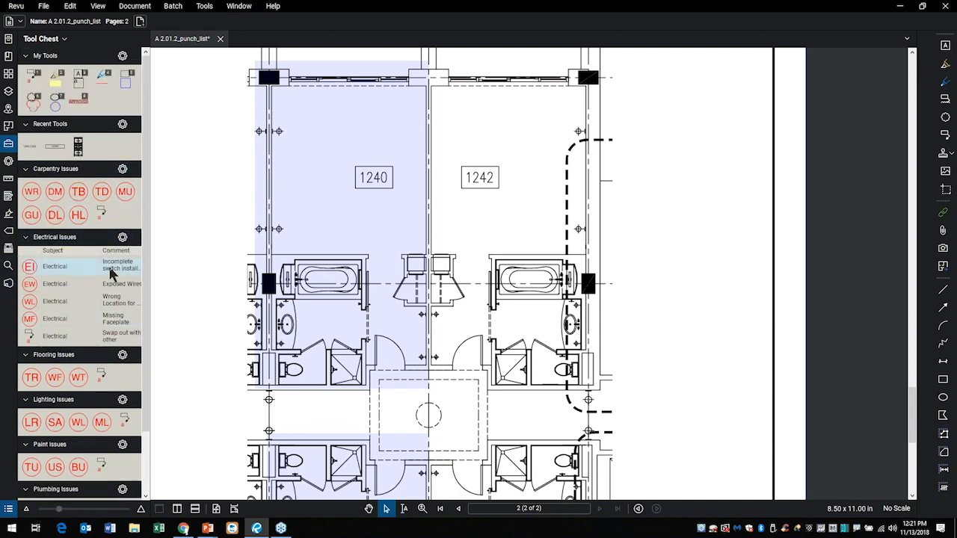
pyautogui.scroll(-2, 110, 273)
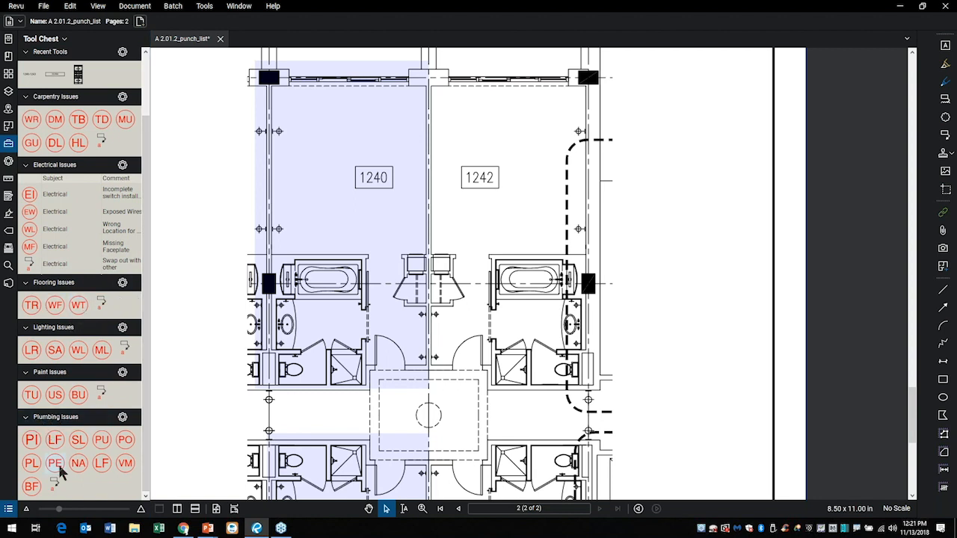
pyautogui.scroll(2, 107, 458)
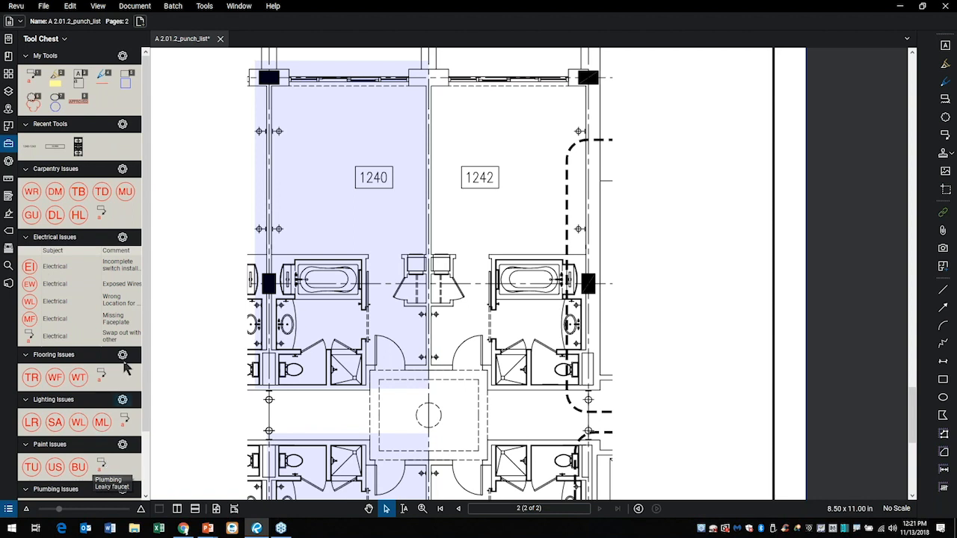
pyautogui.click(64, 40)
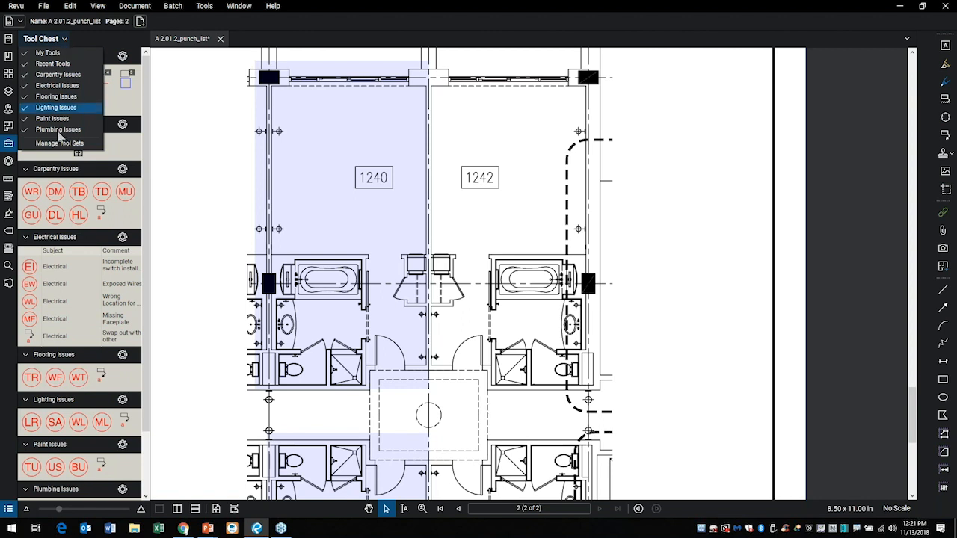
pyautogui.click(60, 142)
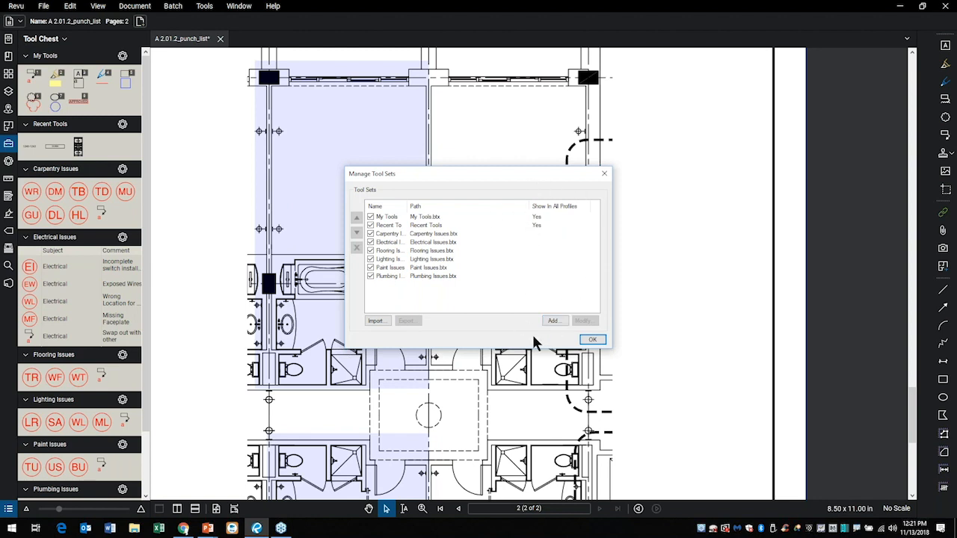
pyautogui.click(594, 341)
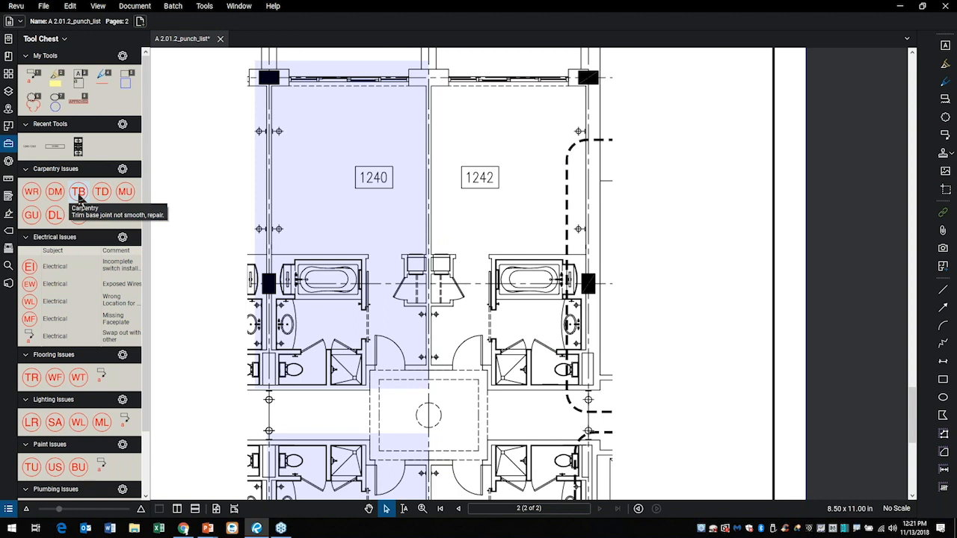
# Place the carpentry TB symbol above the bathtub in room 1240 and the electrical Exposed Wires (EW) symbol near the wall to room 1242.
pyautogui.click(79, 194)
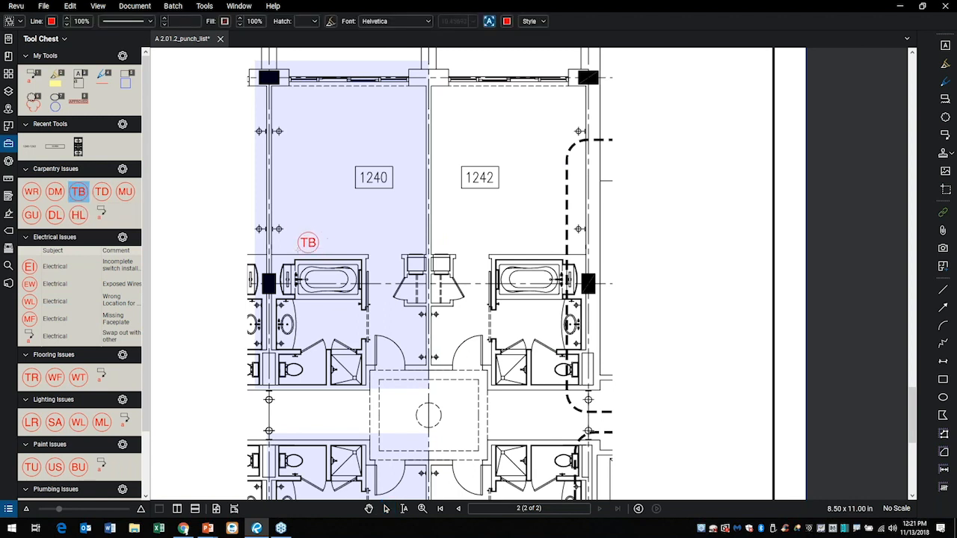
pyautogui.click(296, 251)
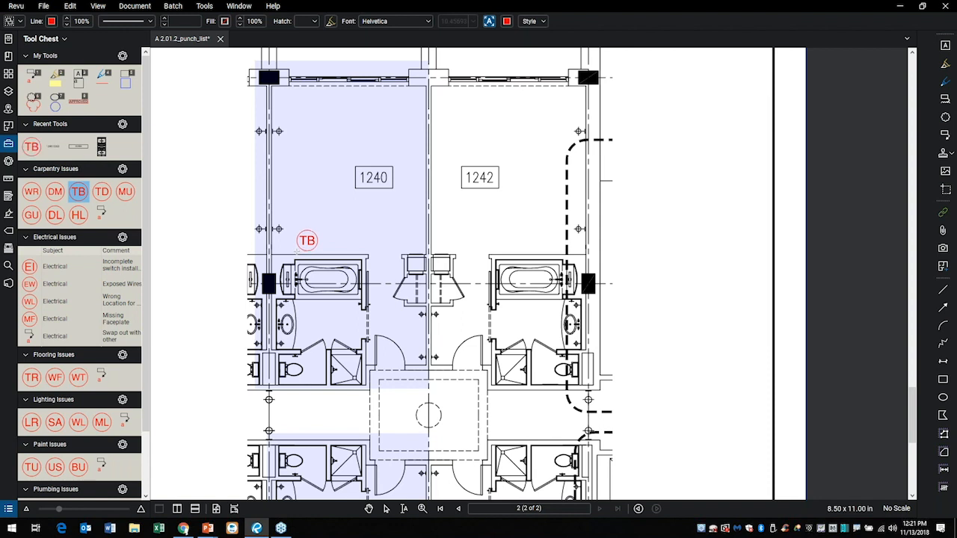
pyautogui.click(63, 286)
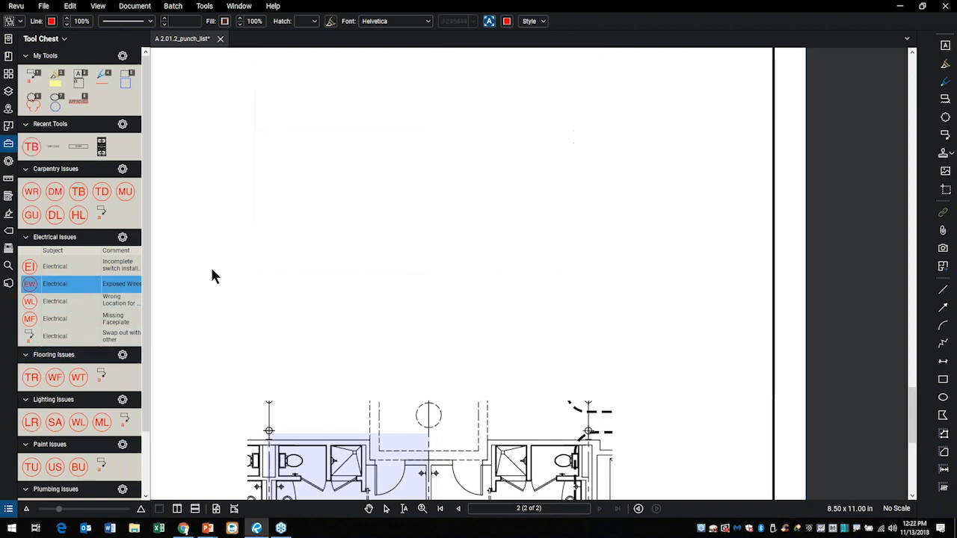
pyautogui.click(400, 205)
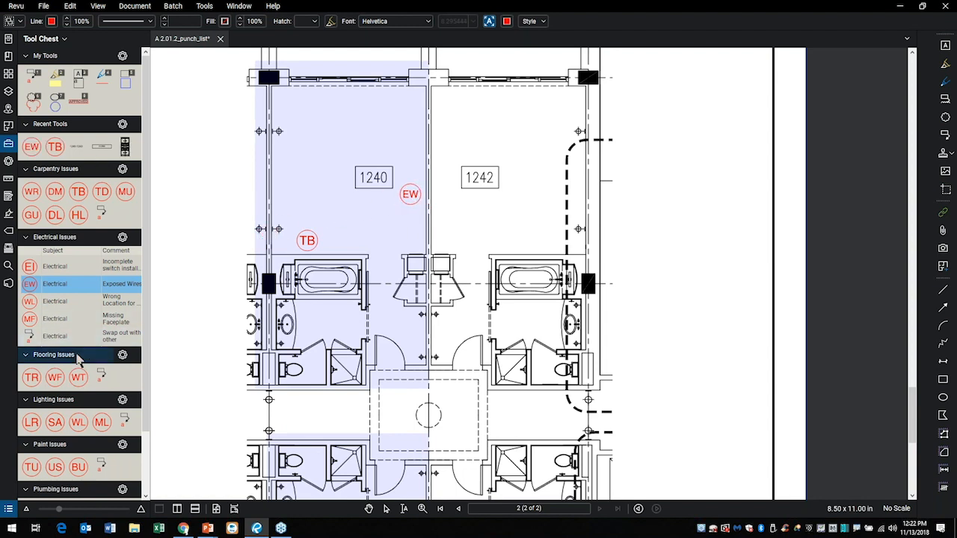
# Place the plumbing Leaky faucet (LF) symbol beside the bathroom sink in room 1240 and check the issues in the markups list.
pyautogui.scroll(-2, 51, 396)
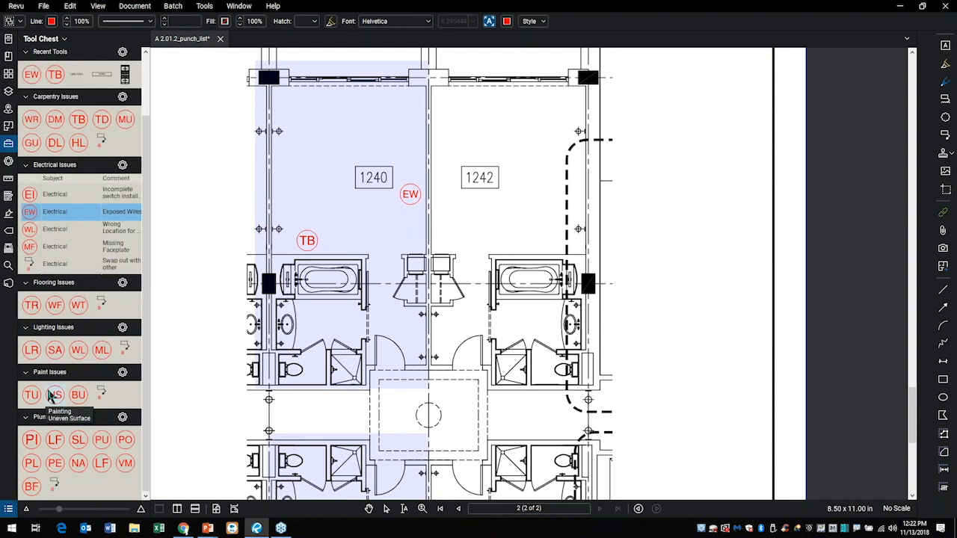
pyautogui.click(53, 441)
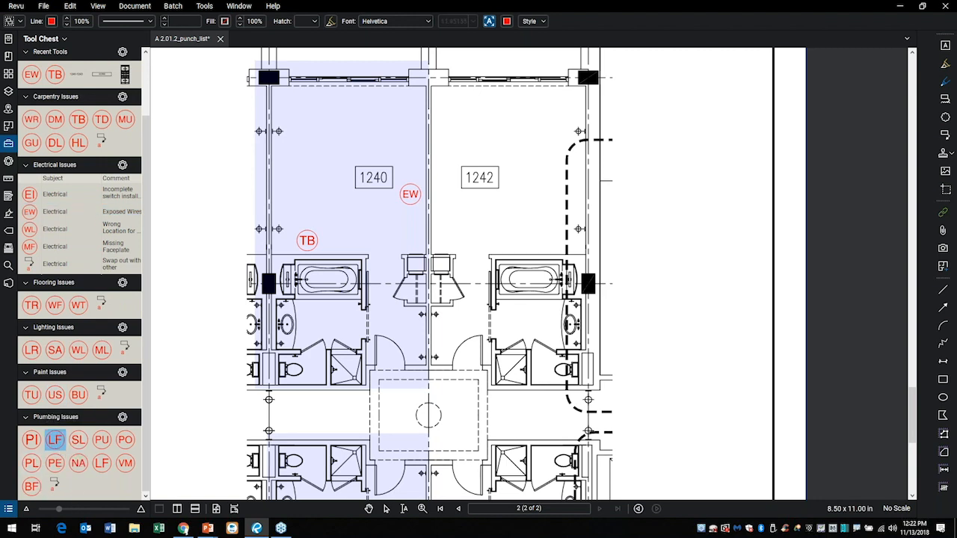
pyautogui.click(295, 336)
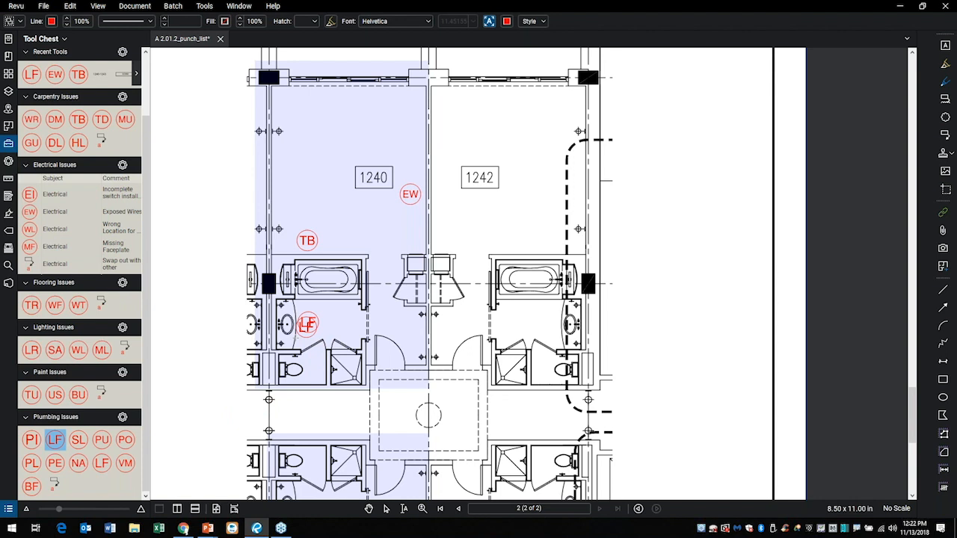
pyautogui.press('Escape')
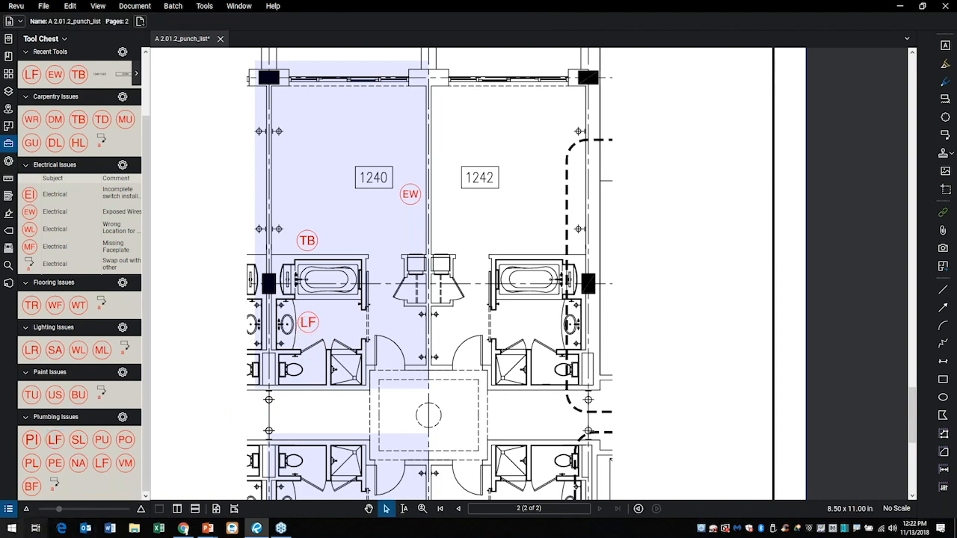
pyautogui.click(8, 510)
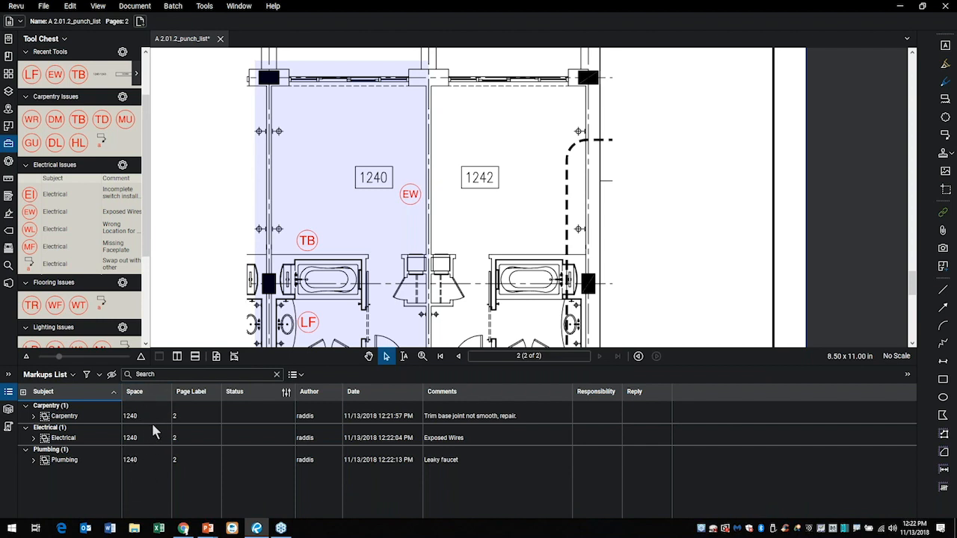
pyautogui.click(8, 392)
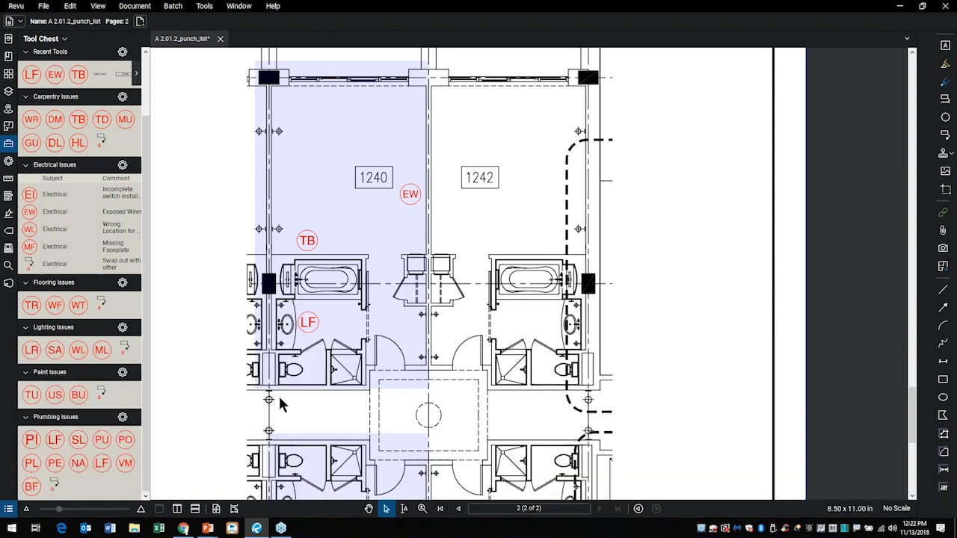
# Place the lighting Wrong Light (WL) symbol beside the bathroom sink in room 1241.
pyautogui.scroll(-1, 251, 378)
pyautogui.scroll(-5, 299, 389)
pyautogui.scroll(-2, 327, 374)
pyautogui.scroll(3, 334, 334)
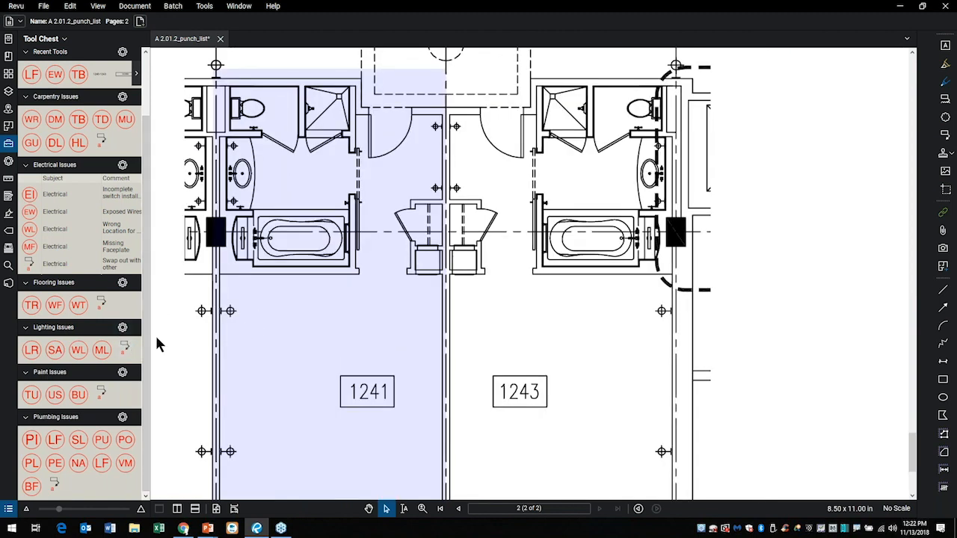
pyautogui.click(78, 351)
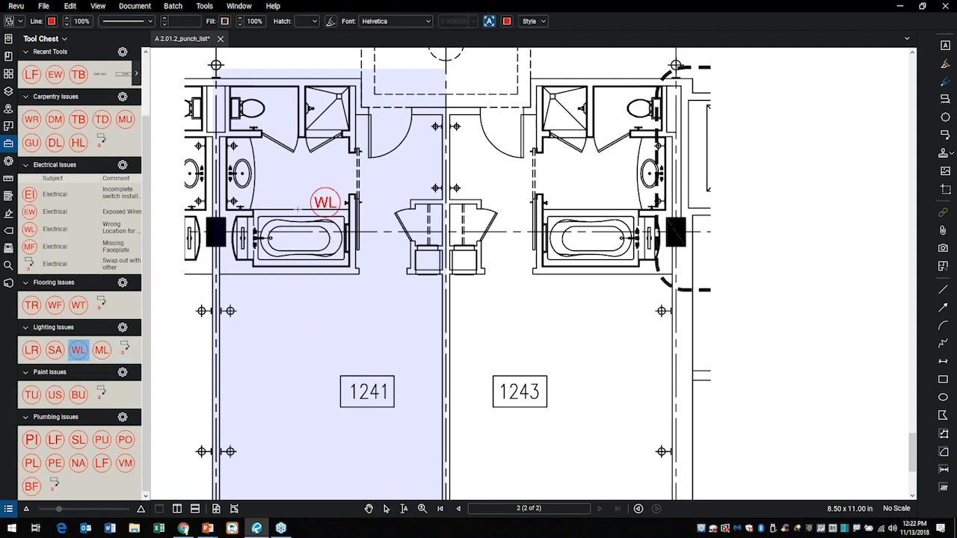
pyautogui.click(270, 172)
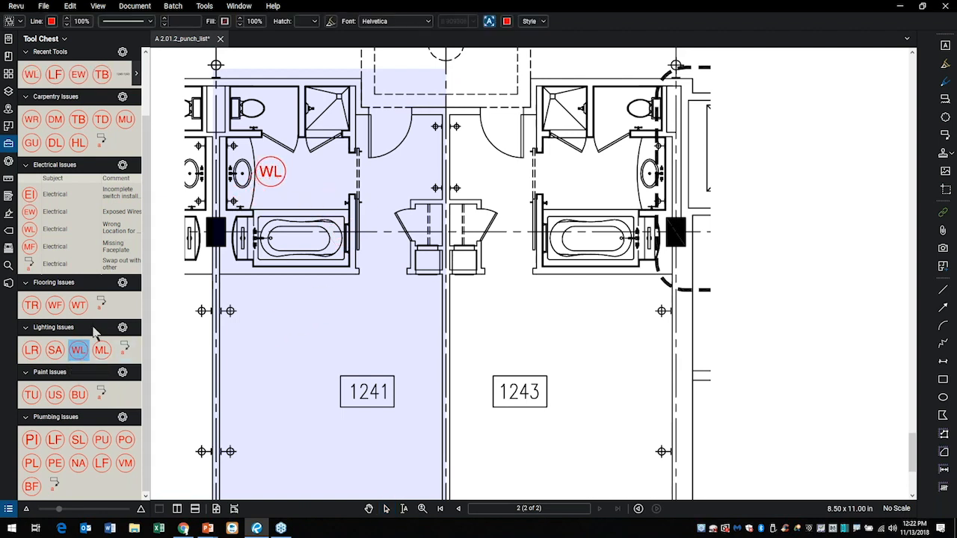
# Place the paint Uneven Surface (US) symbol below the bathtub in room 1241 and the carpentry Door magnet (DM) symbol at its entry door.
pyautogui.click(54, 396)
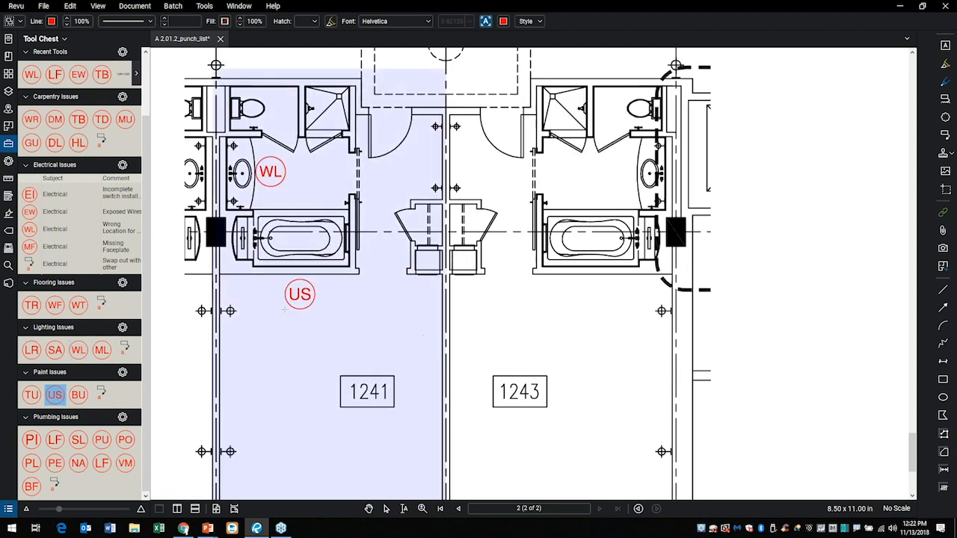
pyautogui.click(277, 314)
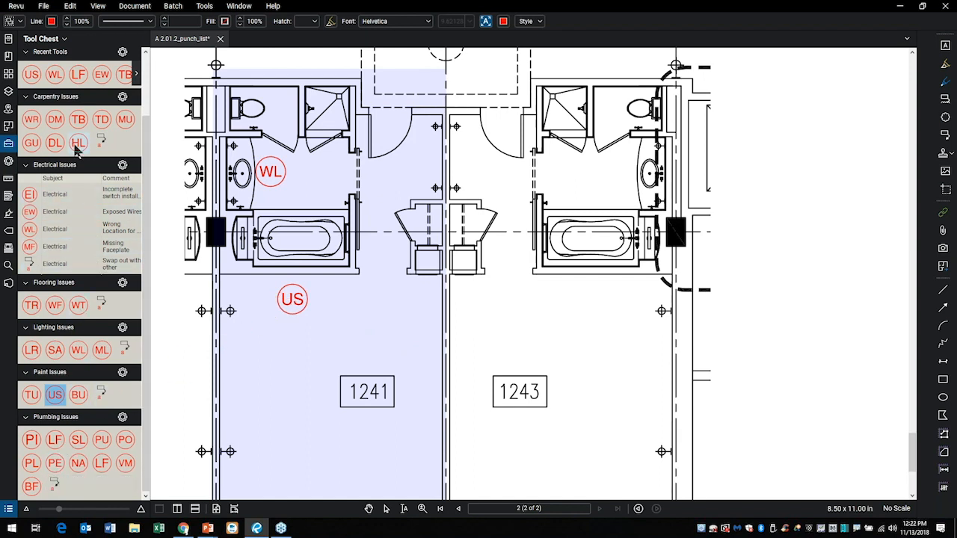
pyautogui.scroll(2, 77, 150)
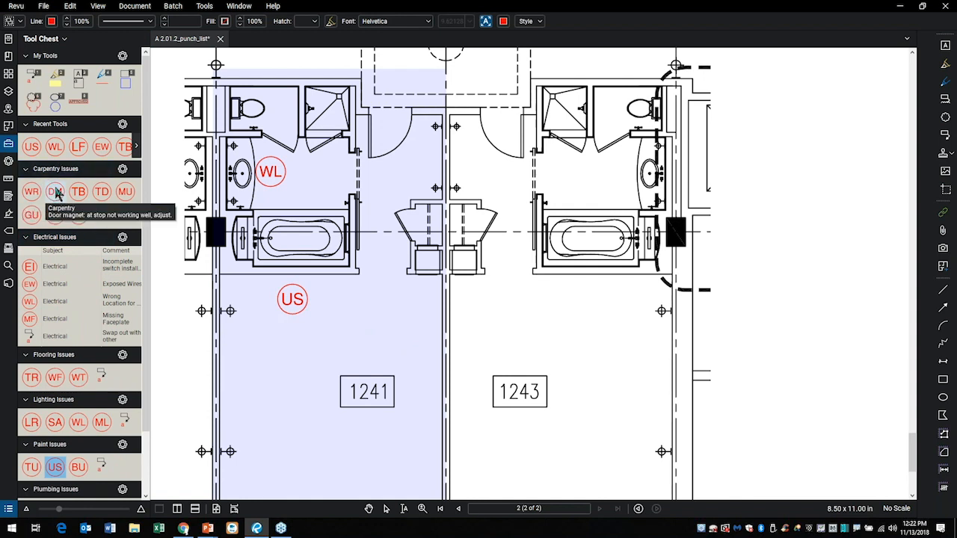
pyautogui.click(54, 192)
pyautogui.click(405, 135)
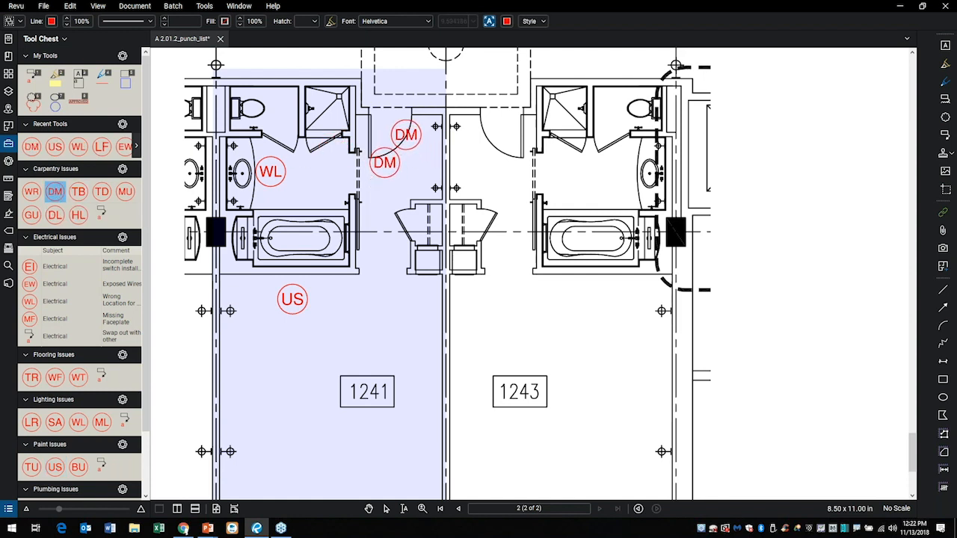
pyautogui.press('Escape')
# Show the markups list and check the properties of the Uneven Surface (US) markup in room 1241.
pyautogui.scroll(-2, 324, 346)
pyautogui.moveTo(308, 342); pyautogui.dragTo(295, 190)
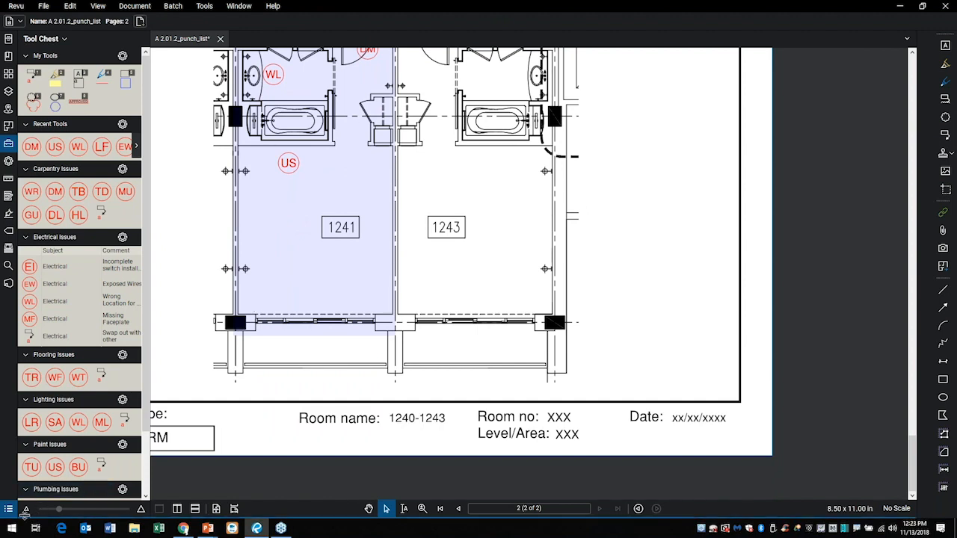
pyautogui.click(9, 509)
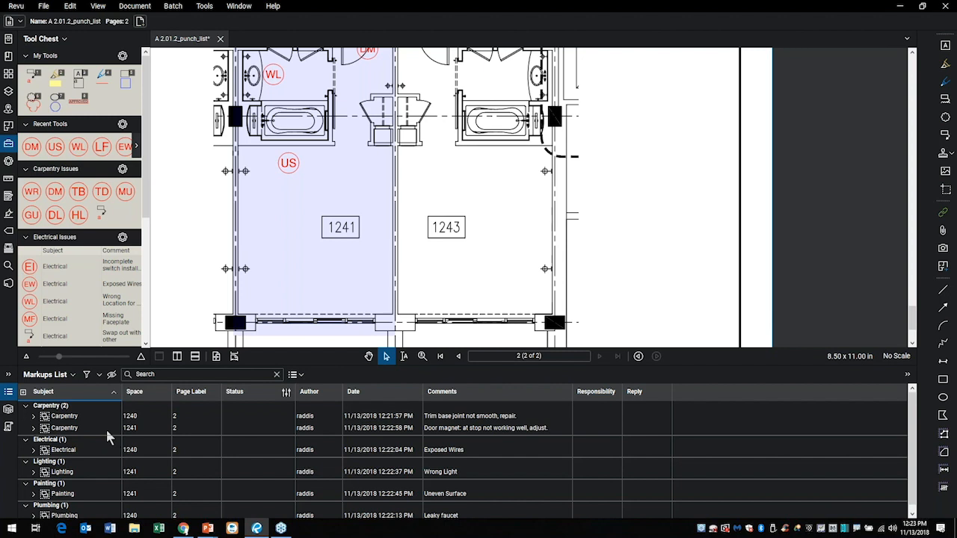
pyautogui.click(297, 171)
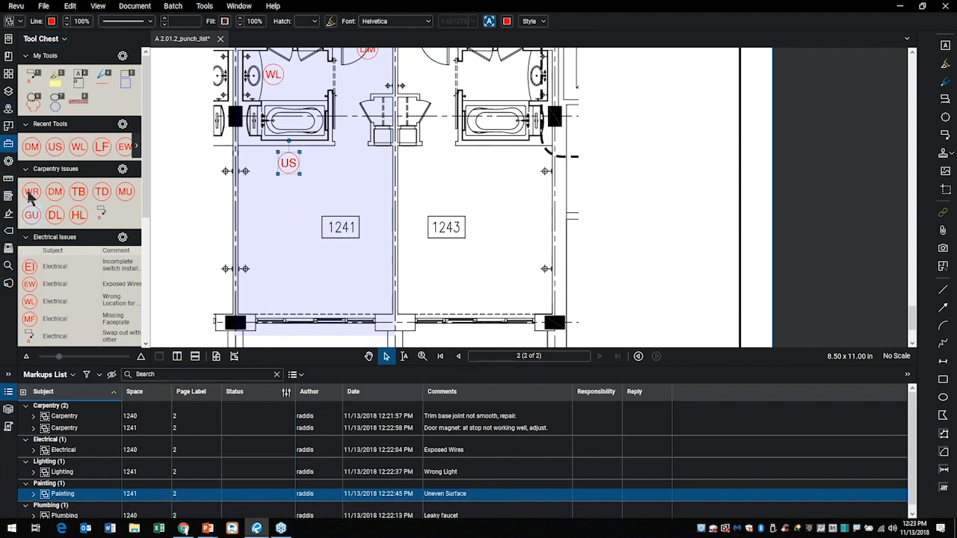
pyautogui.click(8, 160)
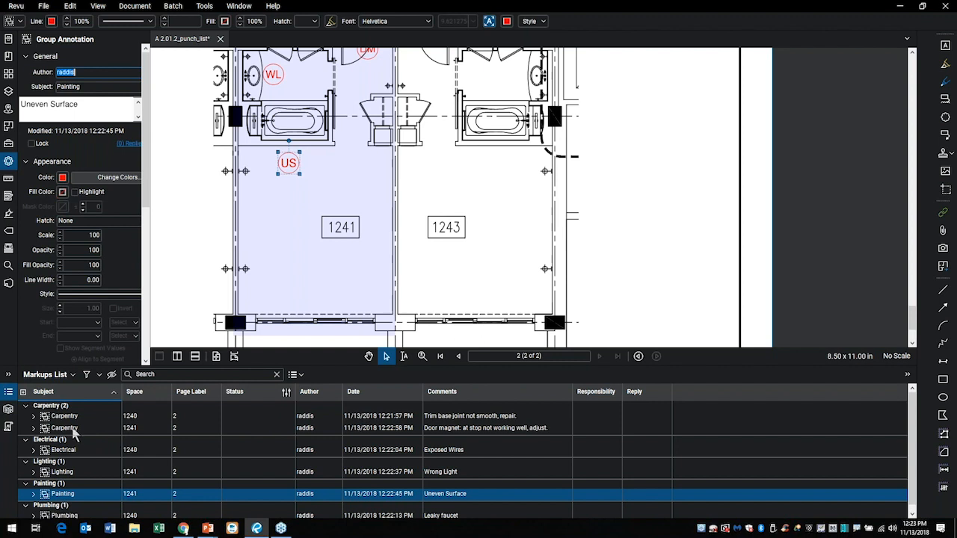
pyautogui.click(182, 238)
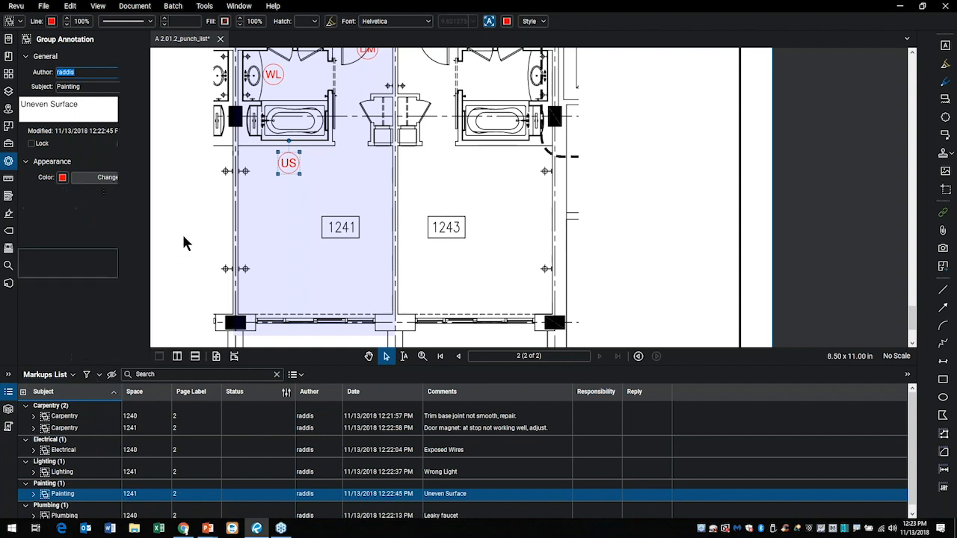
# Group the markups list by space and review the available status models with room 1240's carpentry issue selected.
pyautogui.click(148, 397)
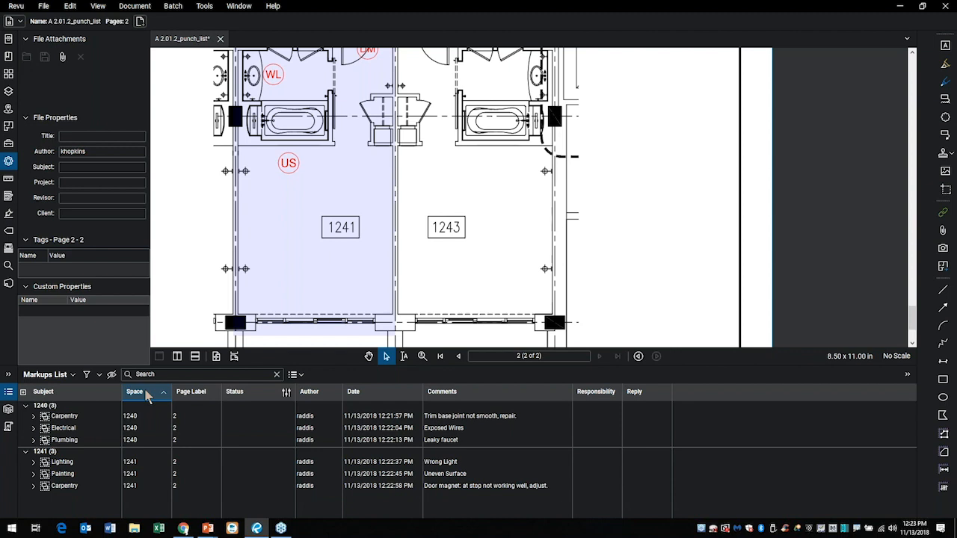
pyautogui.click(80, 418)
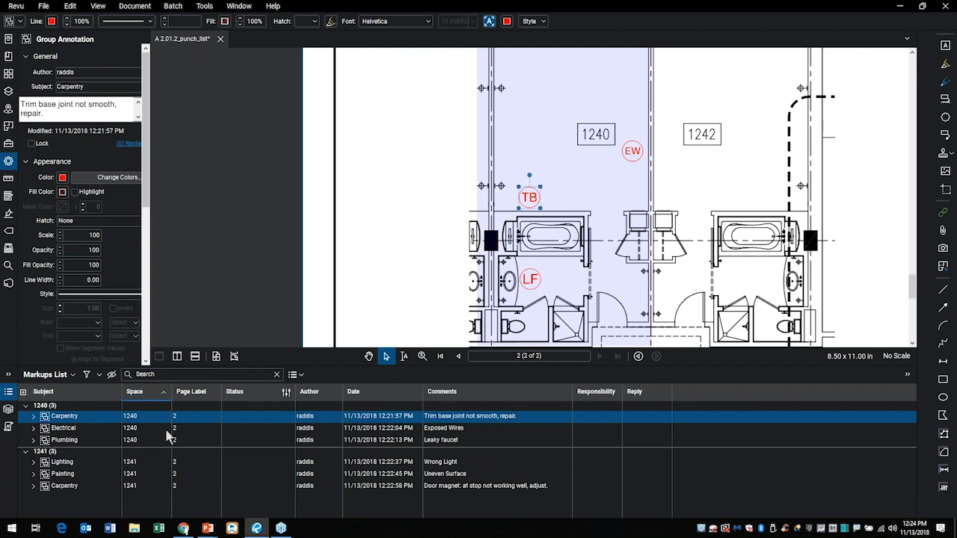
pyautogui.click(287, 394)
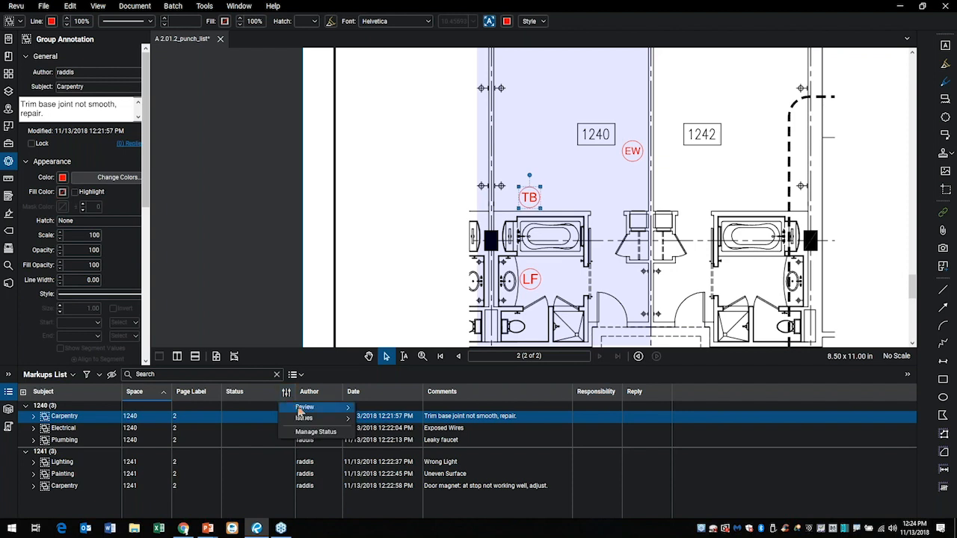
pyautogui.moveTo(301, 410)
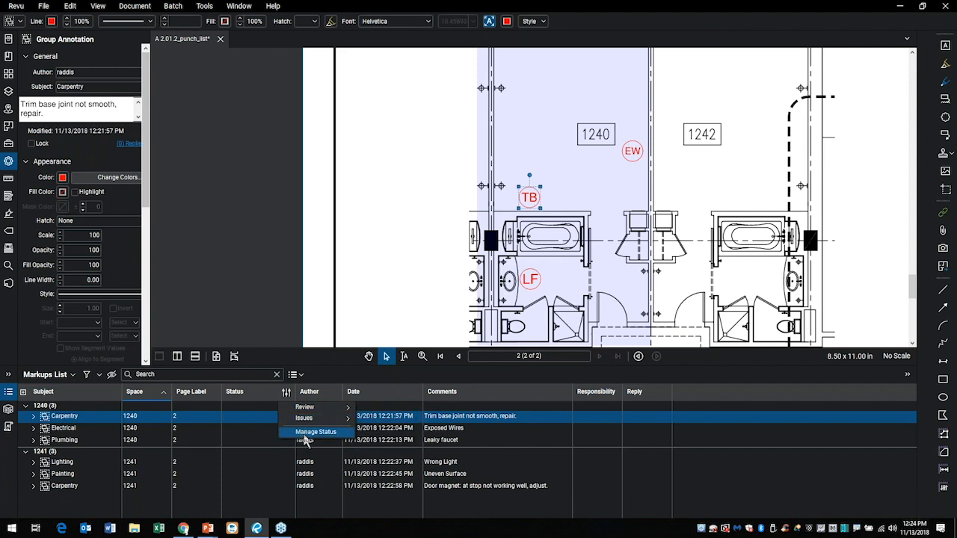
pyautogui.click(314, 432)
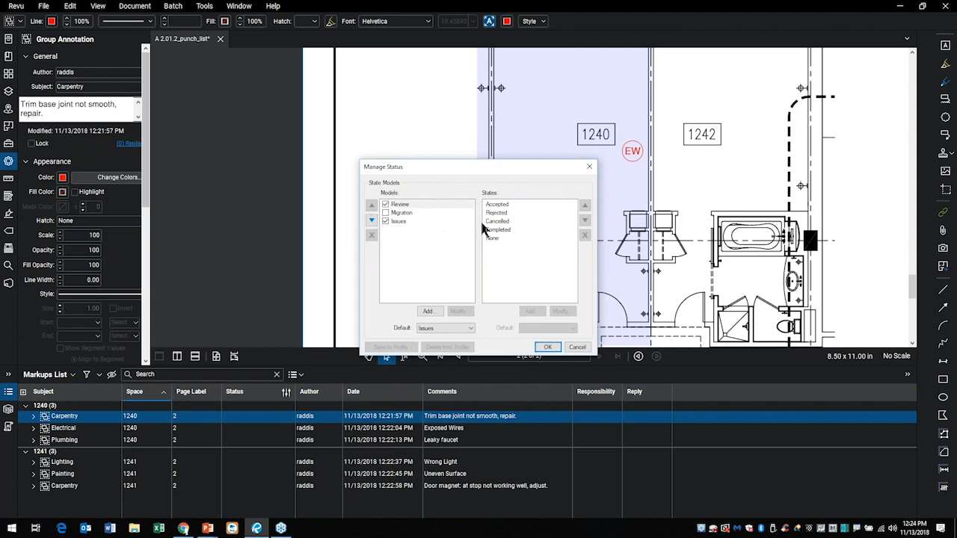
pyautogui.click(549, 348)
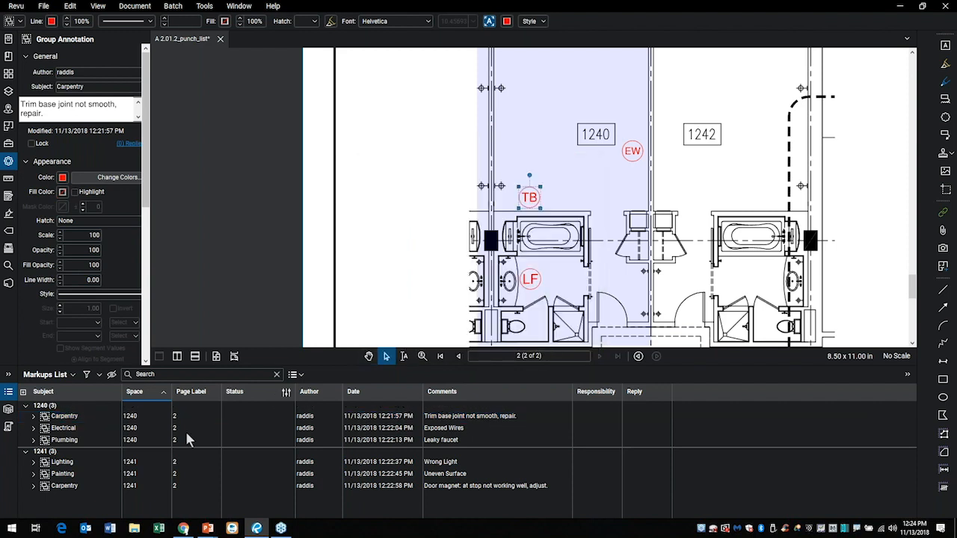
# Set the status of room 1240's carpentry issue to Open from the Issues status model.
pyautogui.click(269, 419)
pyautogui.moveTo(265, 428)
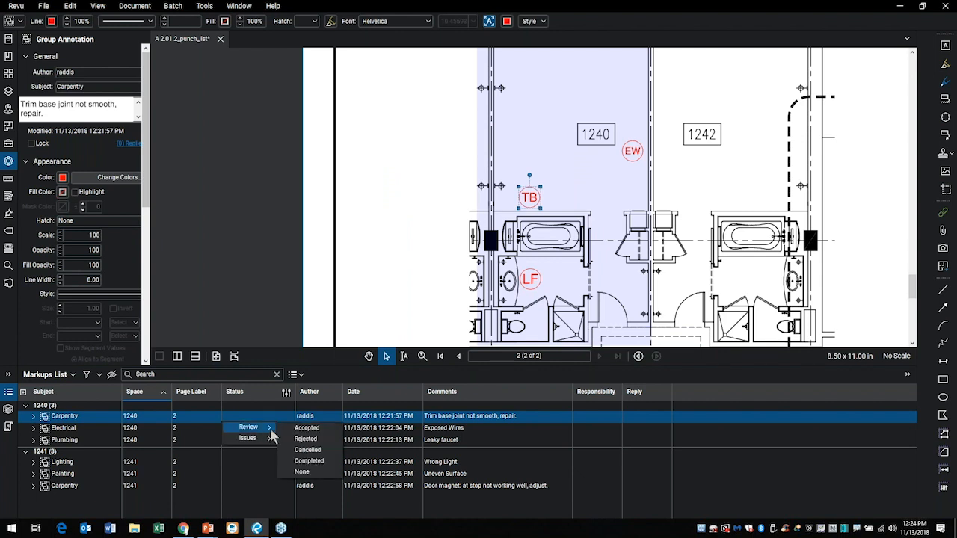
pyautogui.moveTo(262, 446)
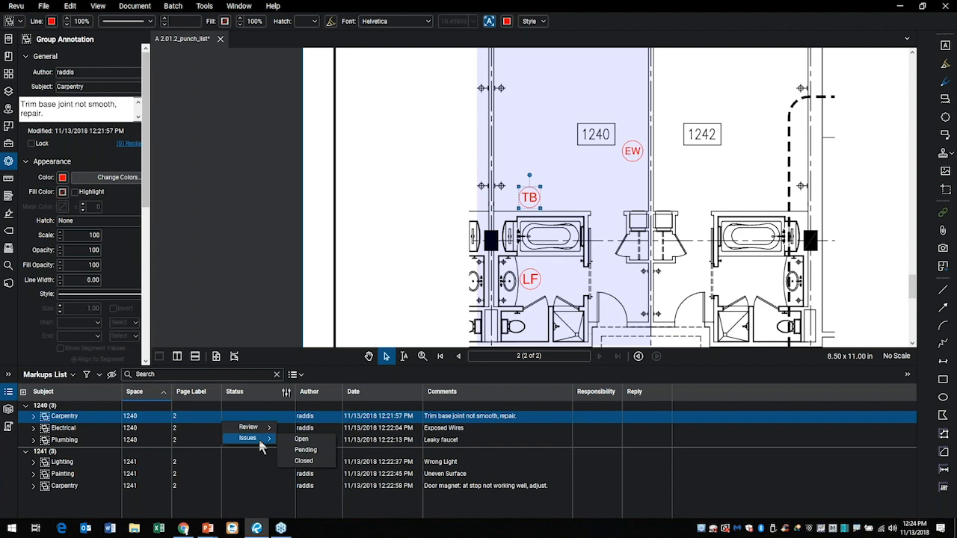
pyautogui.click(311, 441)
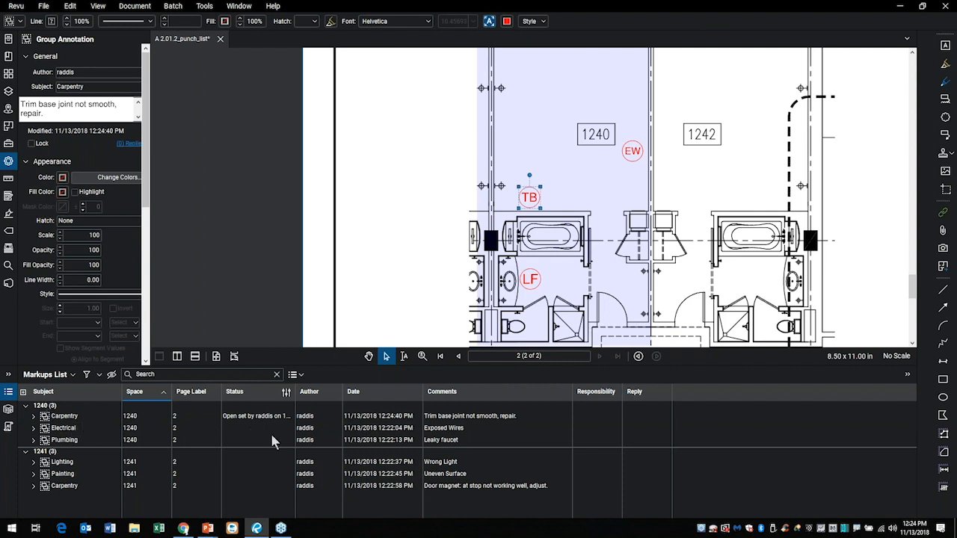
# Widen the Responsibility column and check the responsible-person choices offered for room 1240's carpentry and electrical issues.
pyautogui.moveTo(622, 391); pyautogui.dragTo(676, 391)
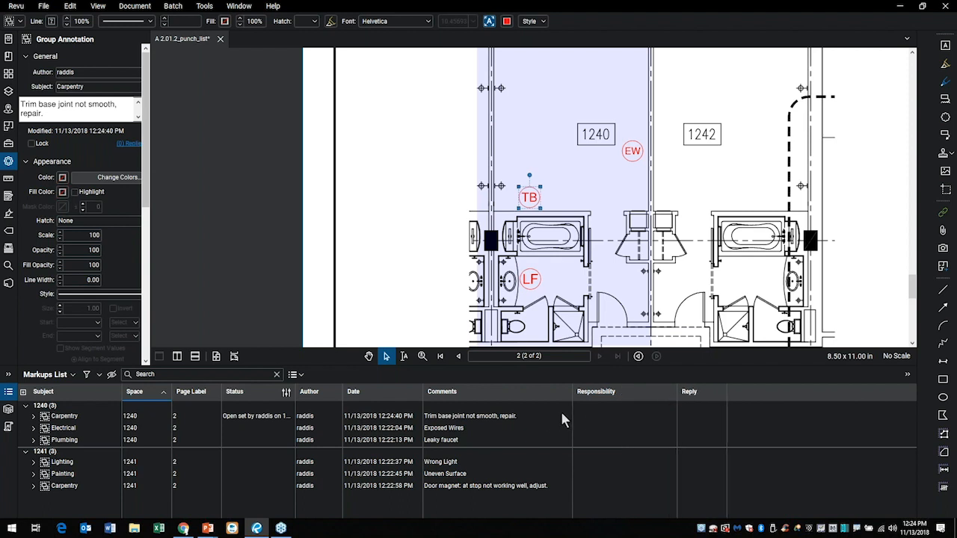
pyautogui.click(605, 415)
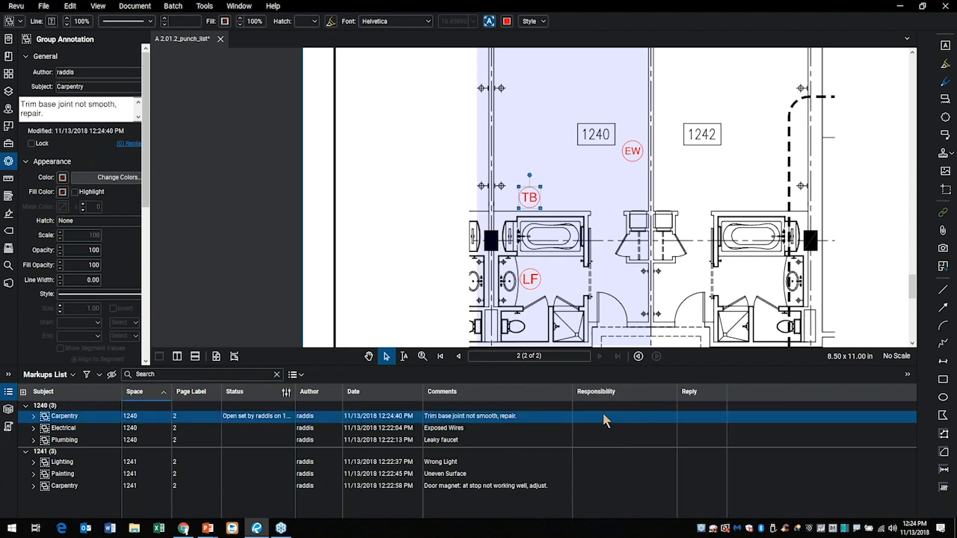
pyautogui.click(604, 417)
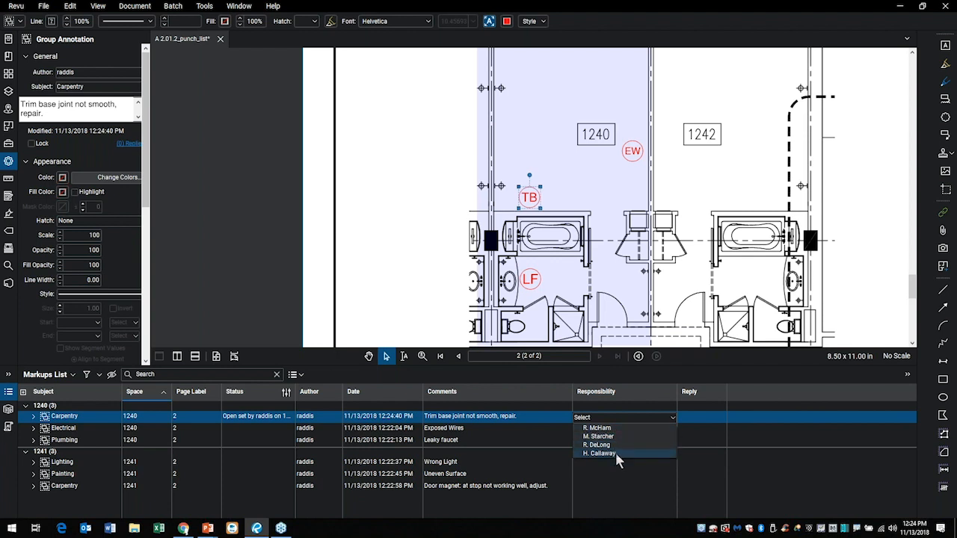
pyautogui.click(620, 490)
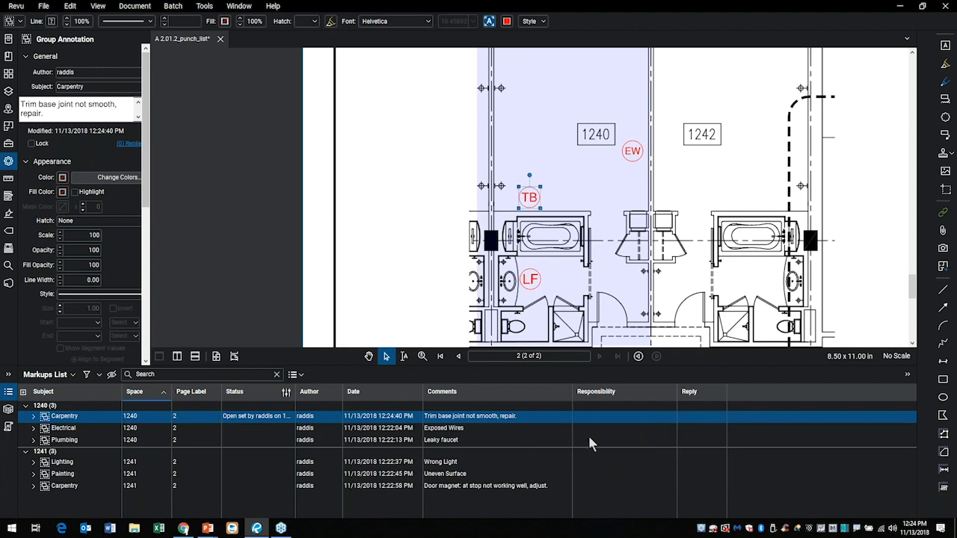
pyautogui.click(595, 429)
pyautogui.click(595, 428)
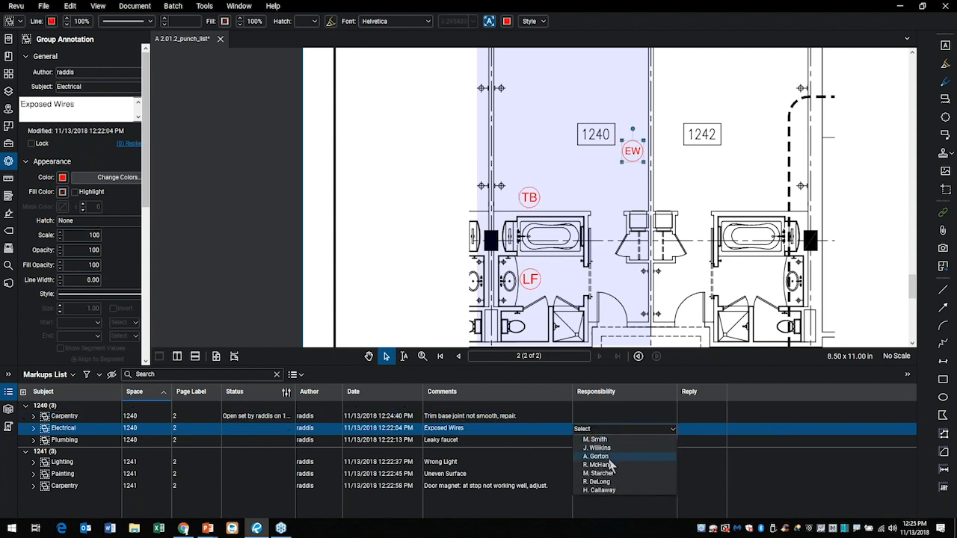
pyautogui.click(611, 514)
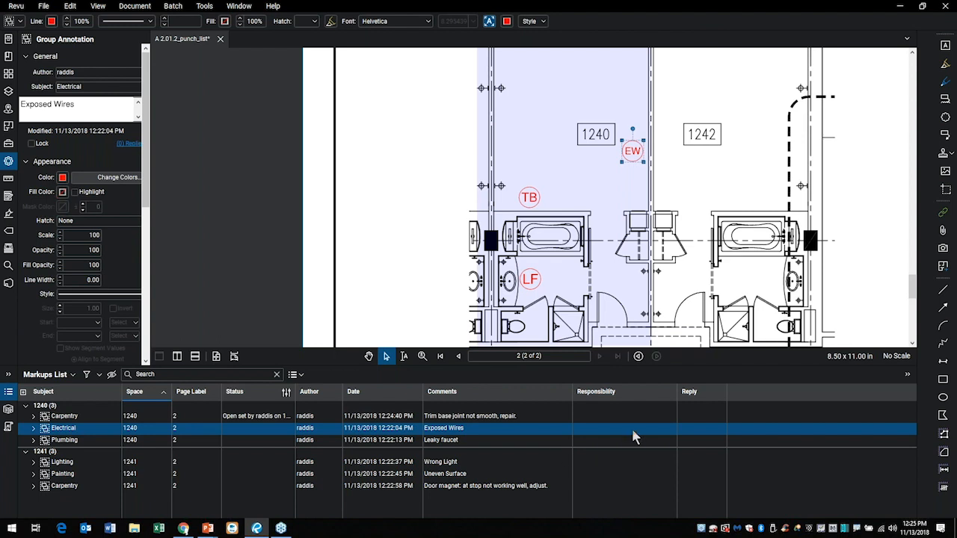
# Review the choice options and their subjects defined for the custom Responsibility column, leaving the column settings without changes.
pyautogui.click(73, 377)
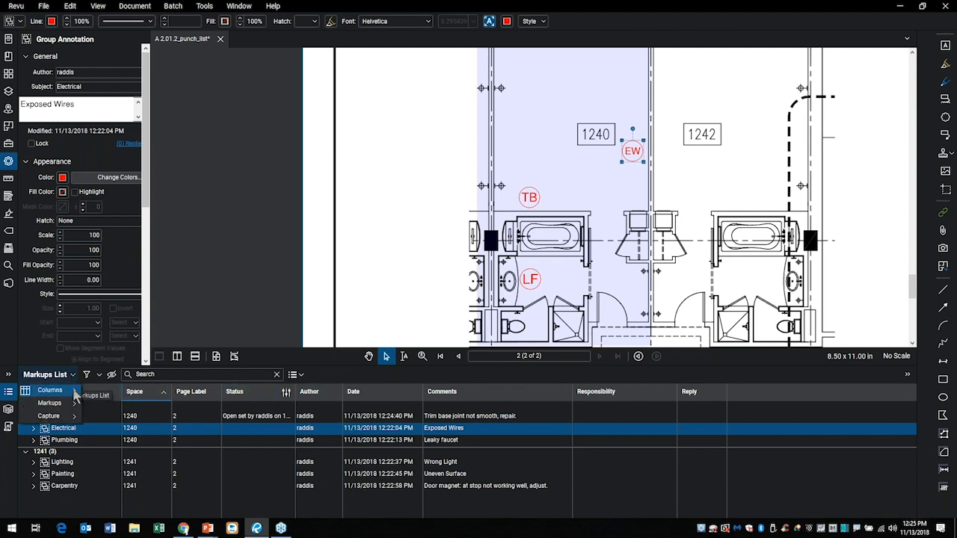
pyautogui.moveTo(77, 394)
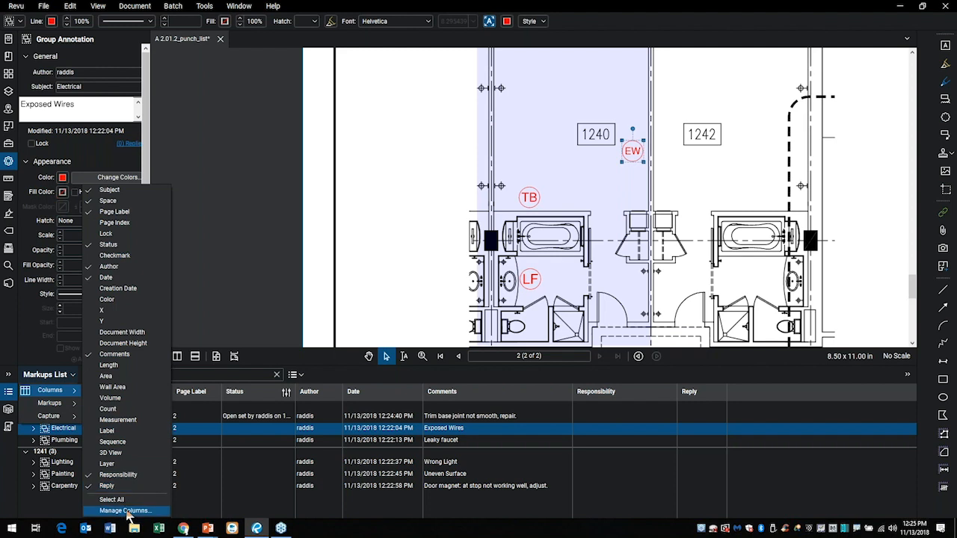
pyautogui.click(125, 511)
pyautogui.click(431, 177)
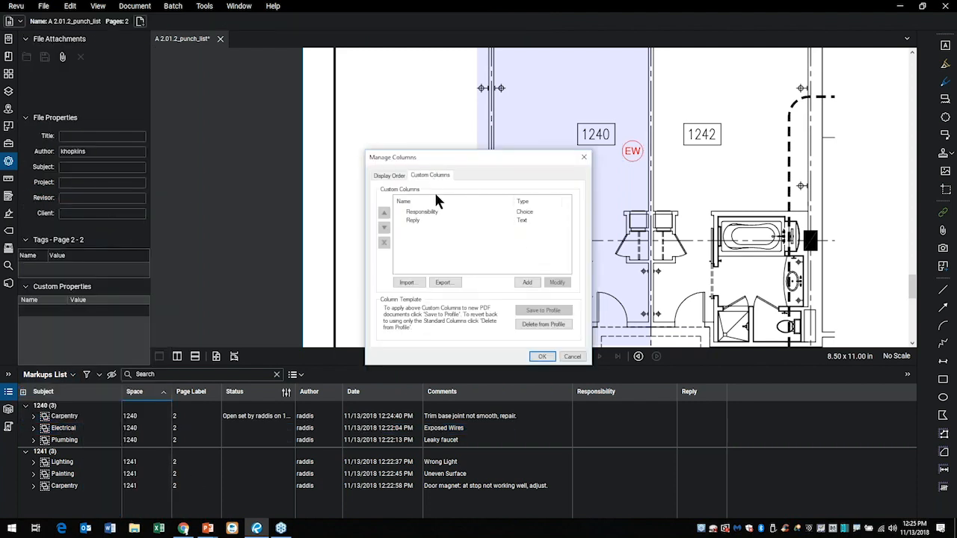
pyautogui.click(423, 213)
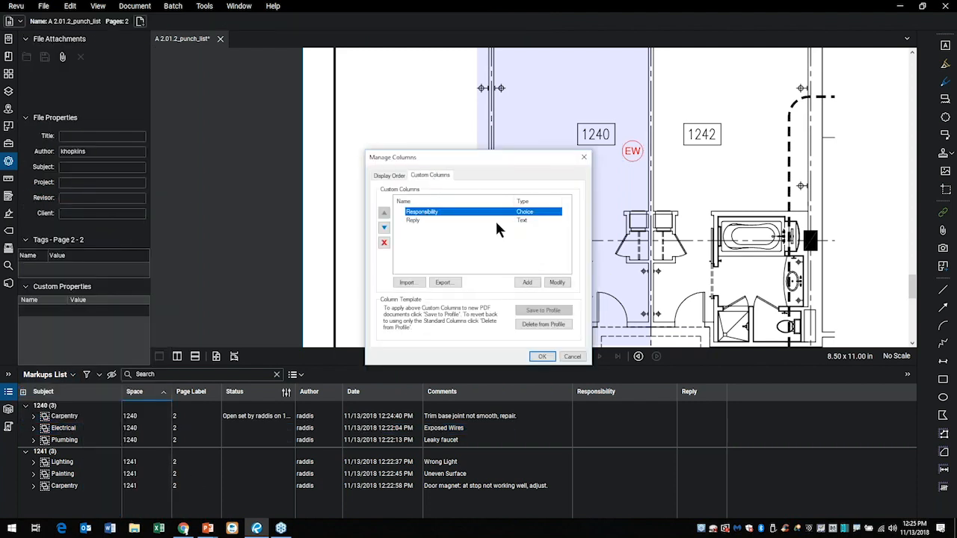
pyautogui.click(557, 282)
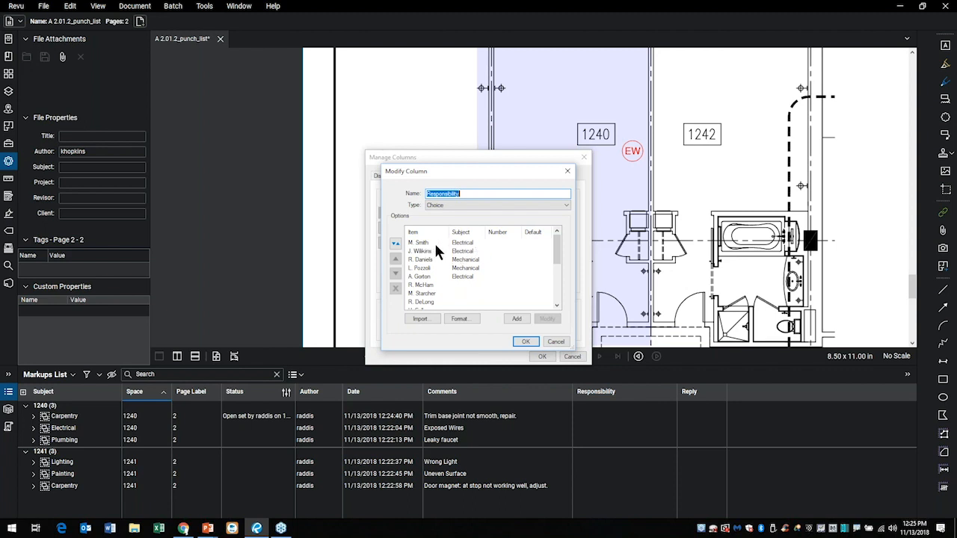
pyautogui.scroll(-2, 436, 284)
pyautogui.scroll(1, 428, 296)
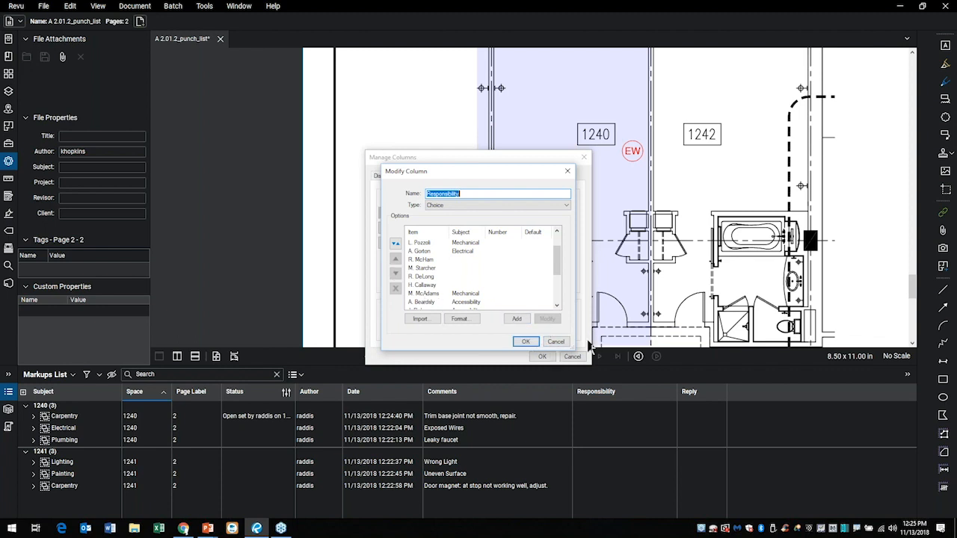
pyautogui.click(554, 342)
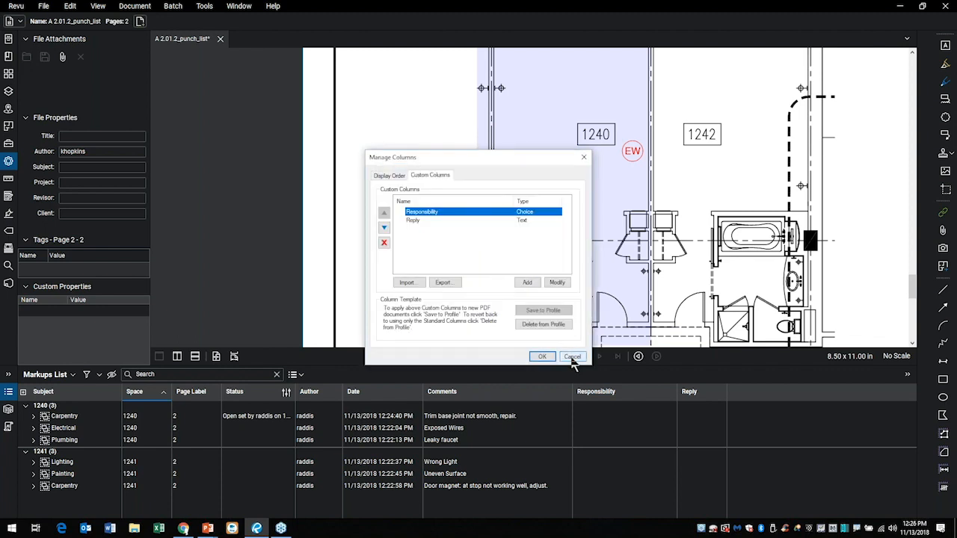
pyautogui.click(571, 357)
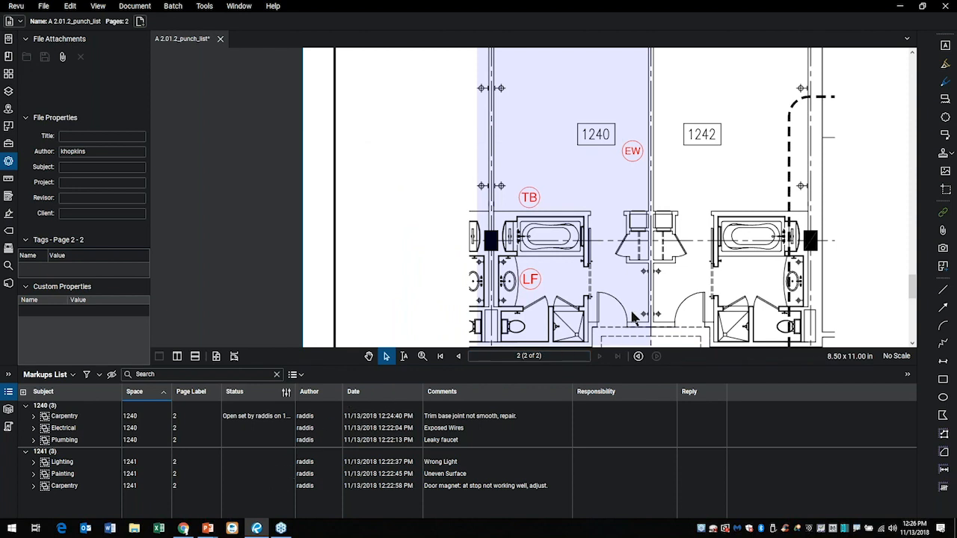
# Hide the markups list and show the Tool Chest again with rooms 1241 and 1243 in view.
pyautogui.click(8, 392)
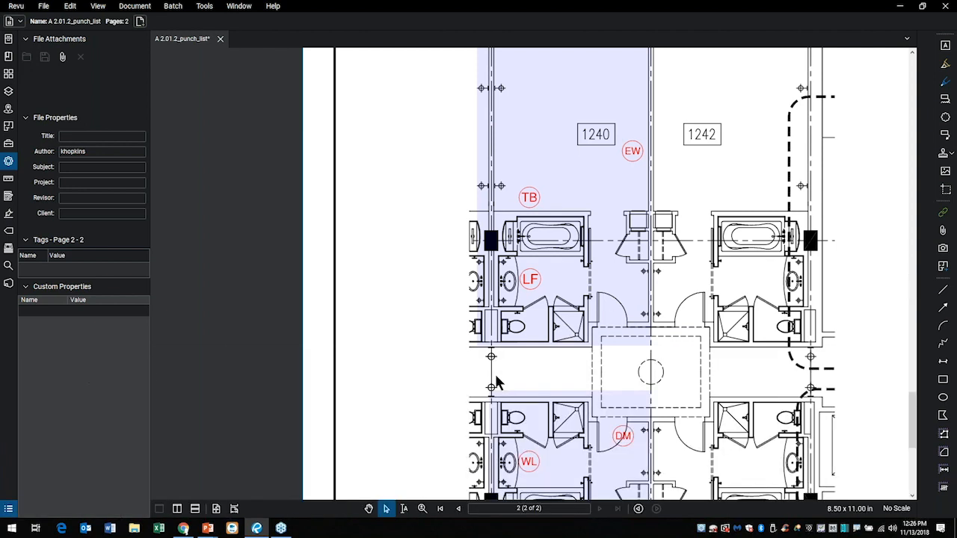
pyautogui.click(8, 142)
pyautogui.scroll(-5, 389, 315)
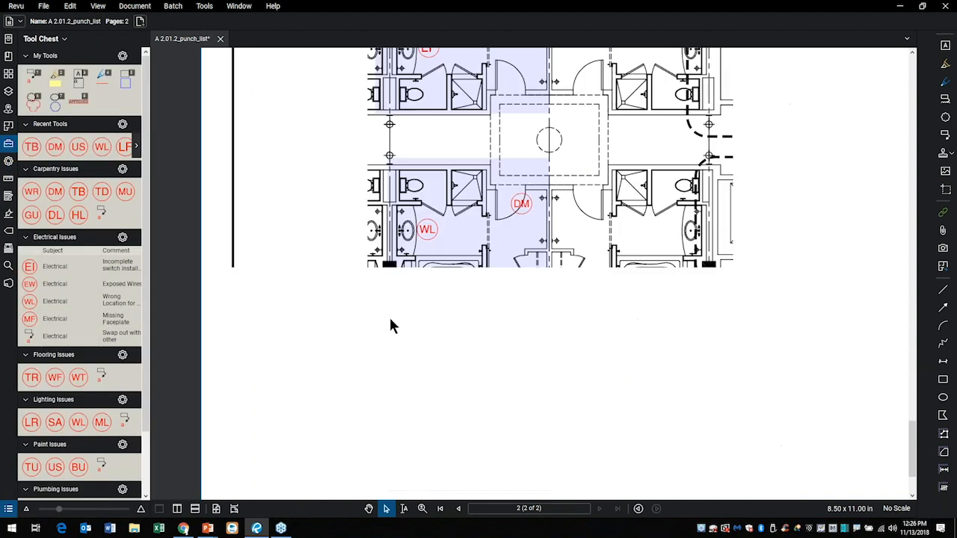
pyautogui.scroll(-3, 459, 387)
pyautogui.scroll(1, 503, 401)
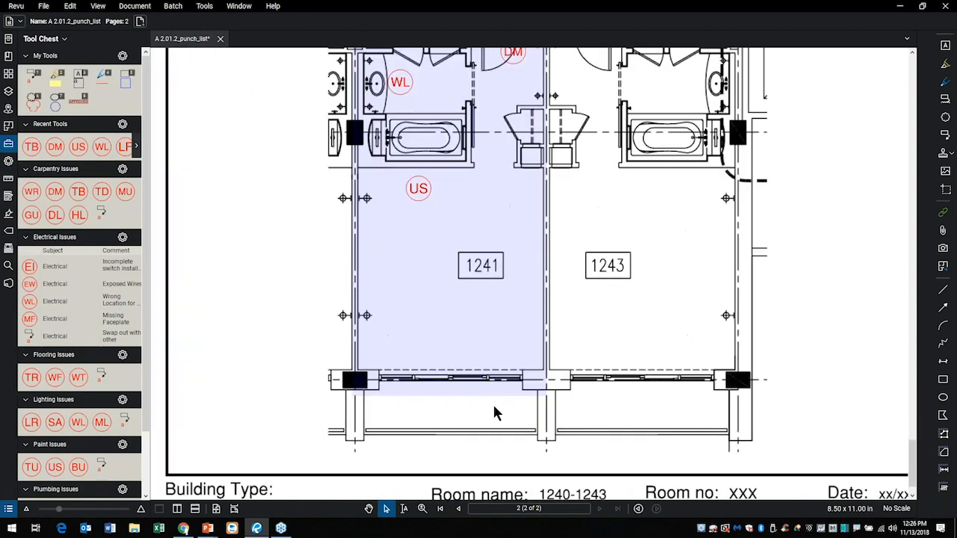
# Place an Uneven Surface symbol from the Paint Issues set beside room 1241's window wall.
pyautogui.scroll(2, 456, 388)
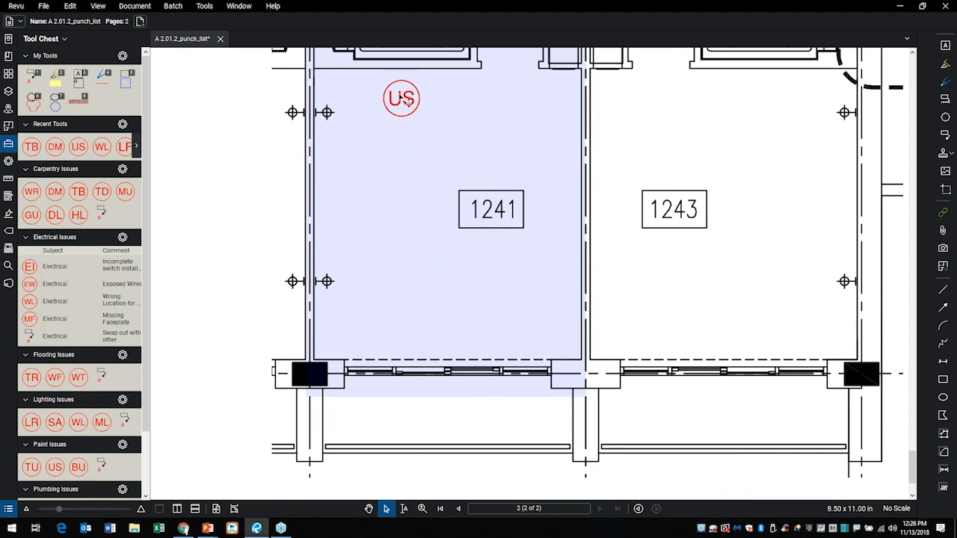
pyautogui.click(54, 467)
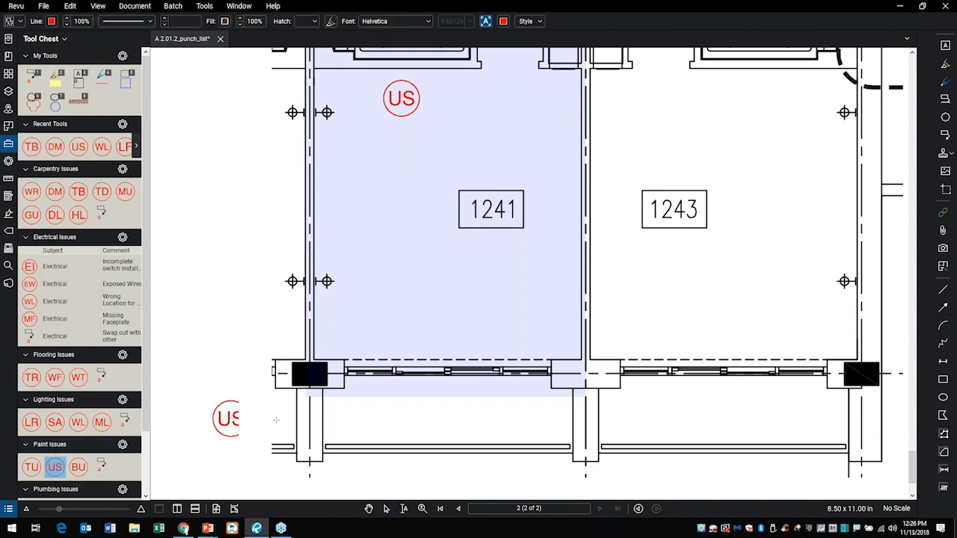
pyautogui.click(459, 360)
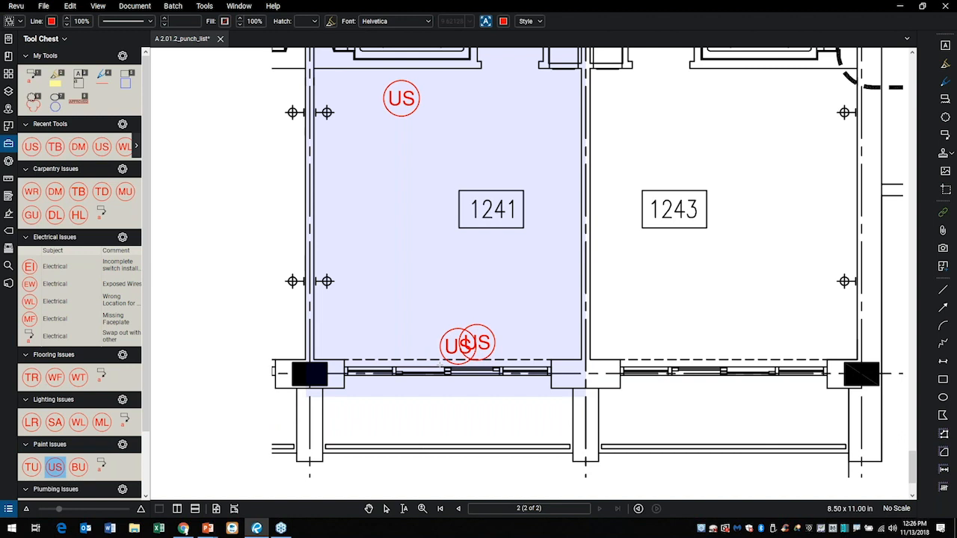
pyautogui.press('Escape')
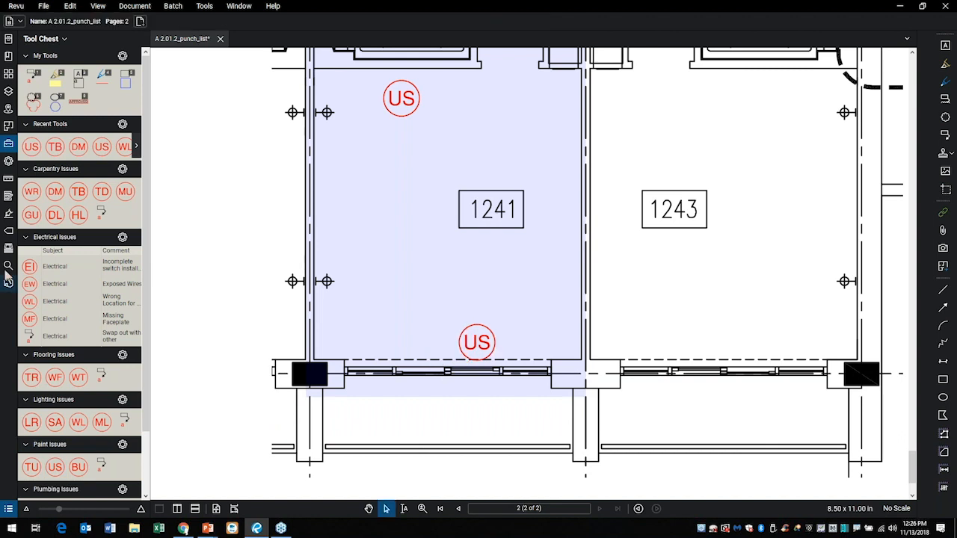
# Show the markup properties and change the text of the symbol by room 1241's window to CG.
pyautogui.click(9, 162)
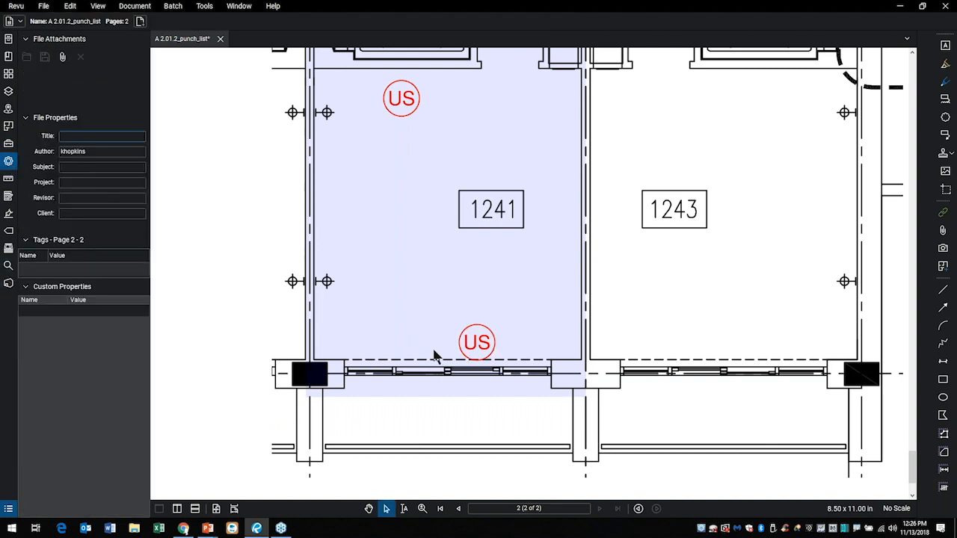
pyautogui.click(492, 353)
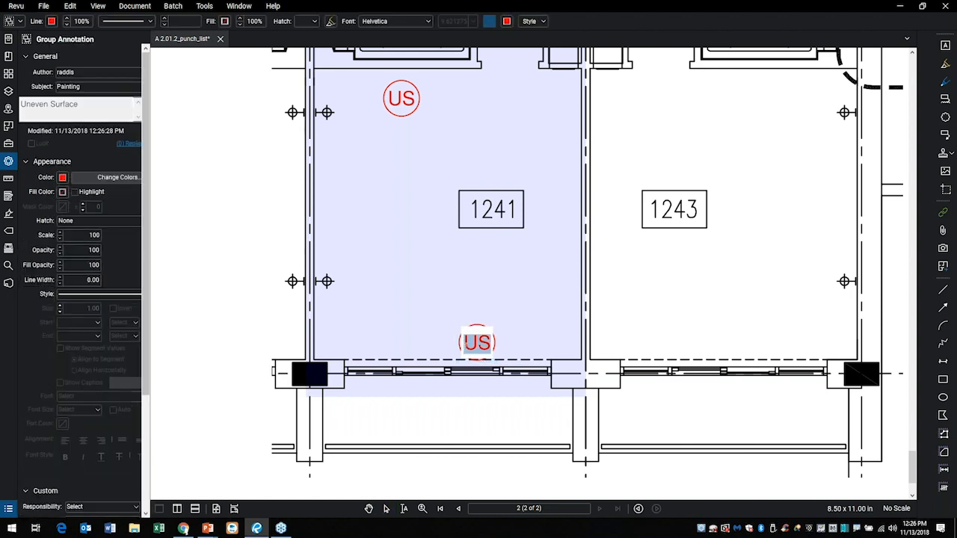
pyautogui.write('CG')
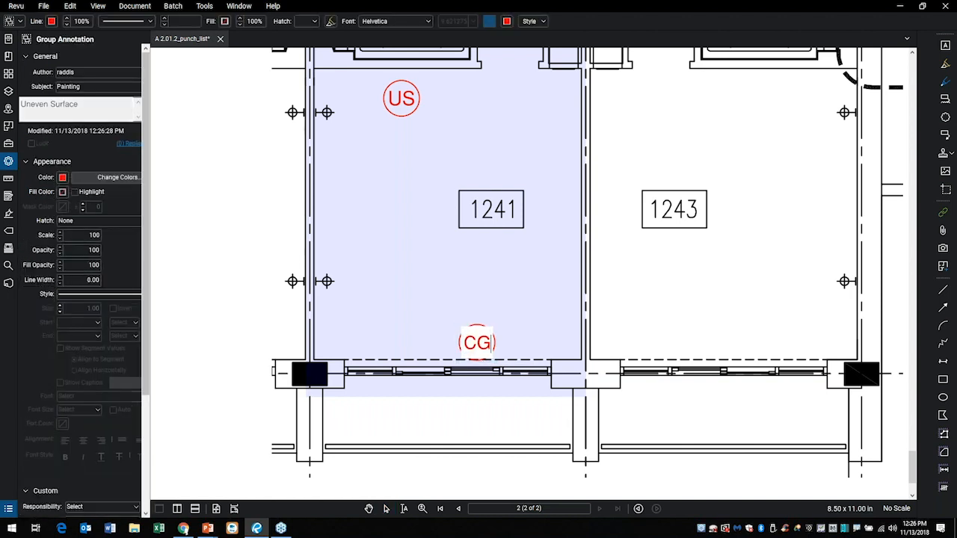
# Set the CG symbol's subject to Glazing.
pyautogui.click(100, 87)
pyautogui.doubleClick(89, 86)
pyautogui.write('G')
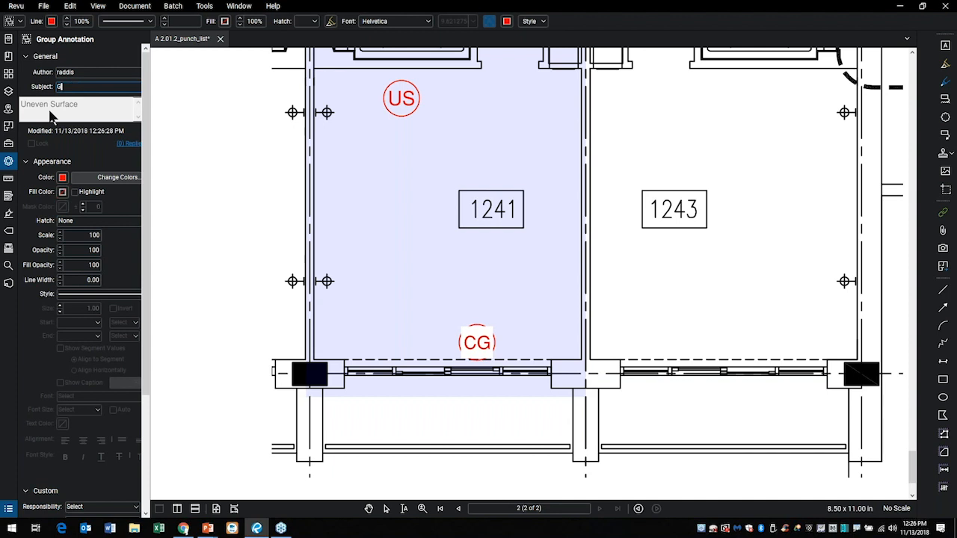
pyautogui.write('lazing')
pyautogui.hotkey('shift', 'Tab')
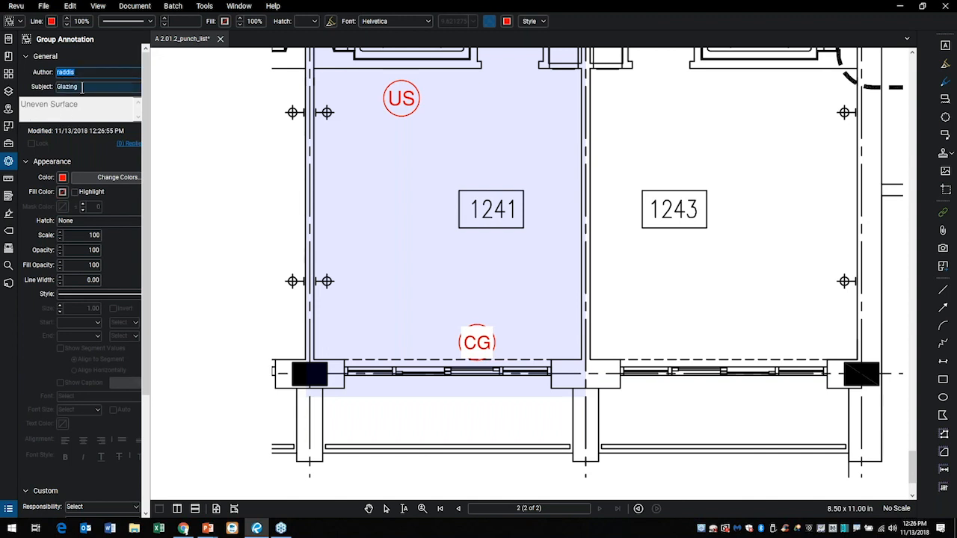
pyautogui.click(87, 88)
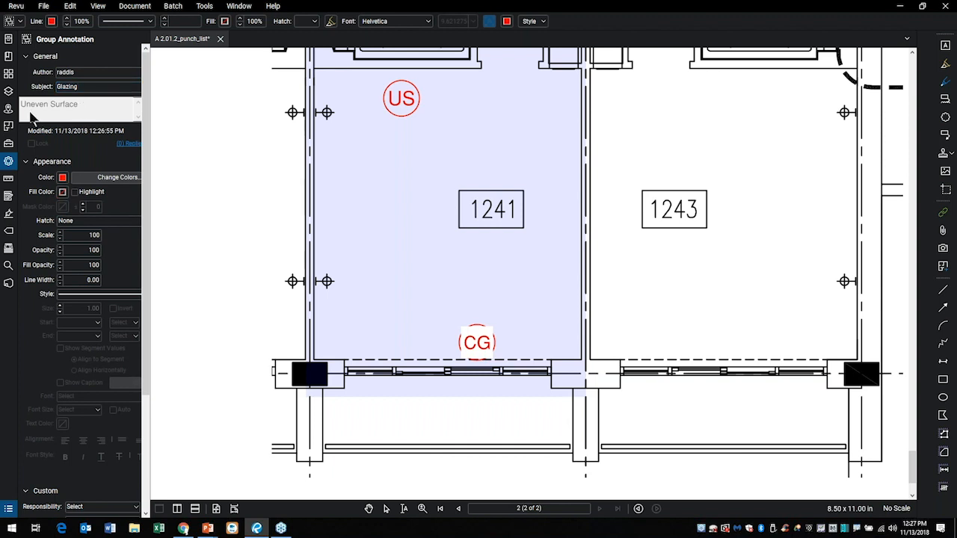
# Replace the CG symbol's comment with "Clean glass".
pyautogui.click(387, 284)
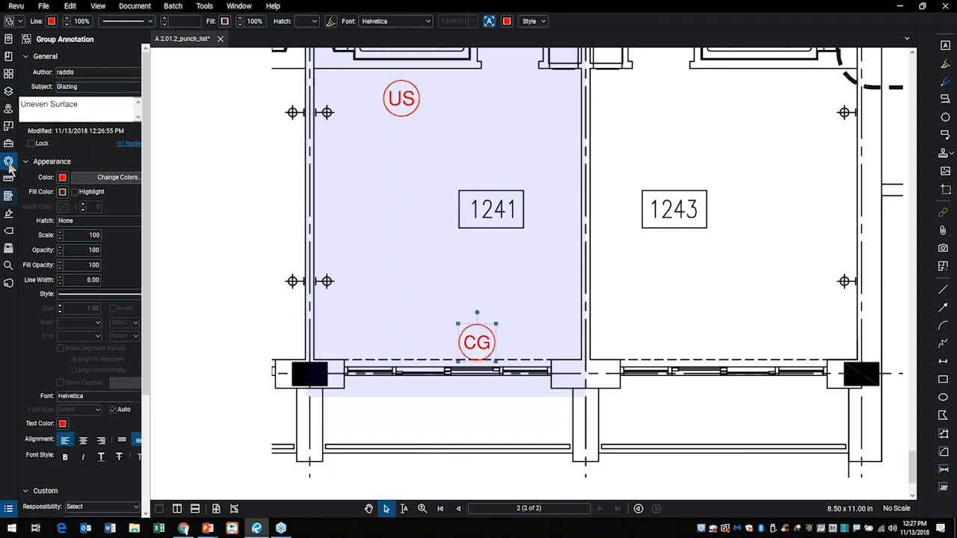
pyautogui.click(83, 109)
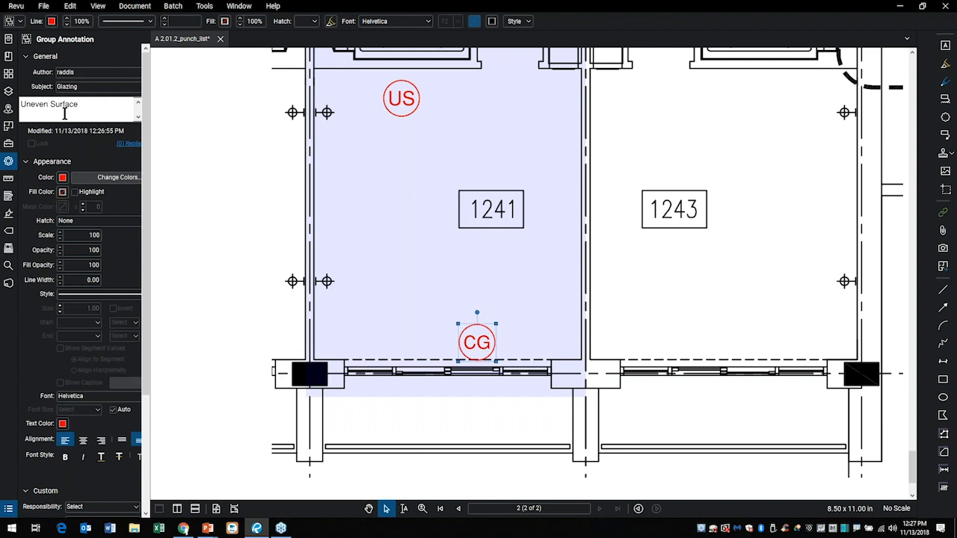
pyautogui.moveTo(79, 105); pyautogui.dragTo(23, 108)
pyautogui.click(24, 110)
pyautogui.write('Clean g')
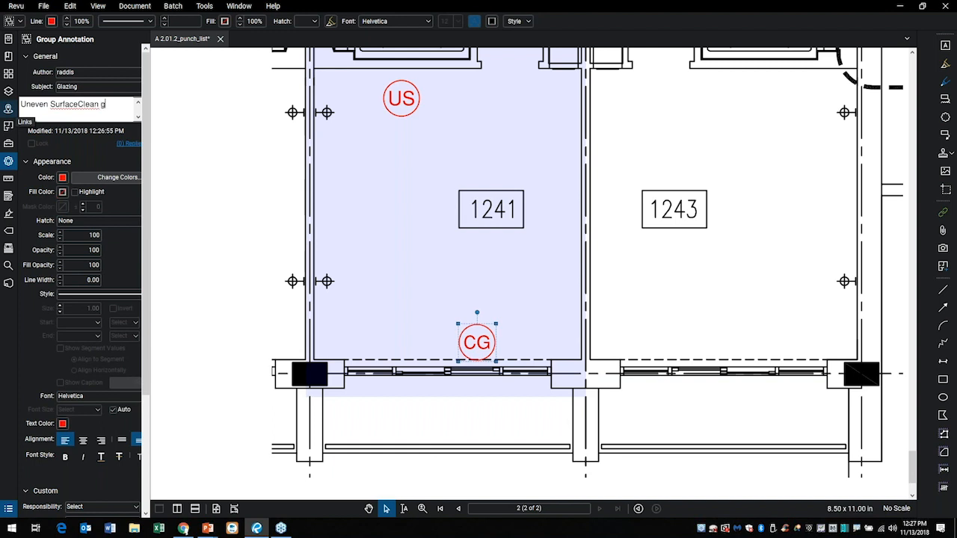
pyautogui.write('lass')
pyautogui.press('BackSpace')
pyautogui.press('BackSpace')
pyautogui.press('BackSpace')
pyautogui.press('BackSpace')
pyautogui.press('BackSpace')
pyautogui.press('BackSpace')
pyautogui.press('BackSpace')
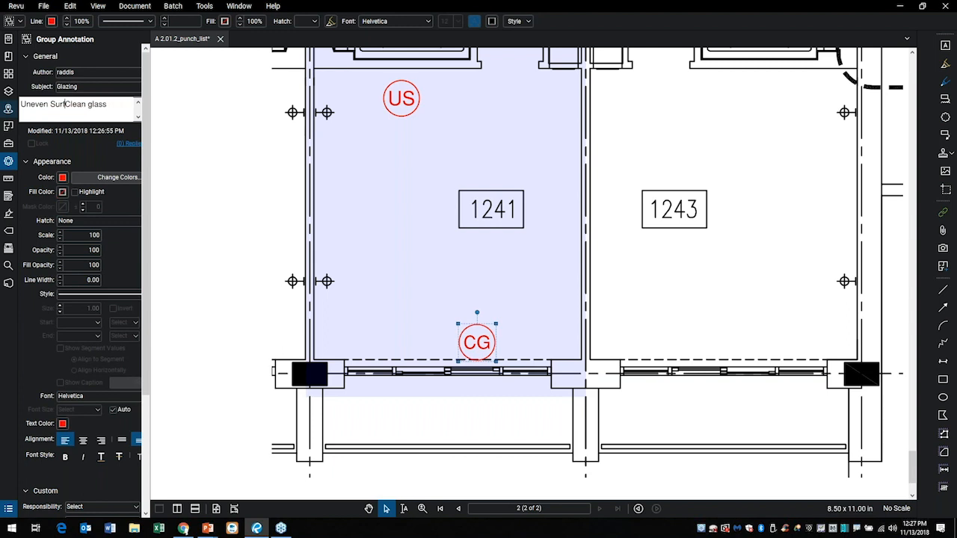
pyautogui.press('BackSpace')
pyautogui.press('BackSpace')
pyautogui.press('BackSpace')
pyautogui.press('BackSpace')
pyautogui.press('BackSpace')
pyautogui.press('BackSpace')
pyautogui.press('BackSpace')
pyautogui.click(203, 258)
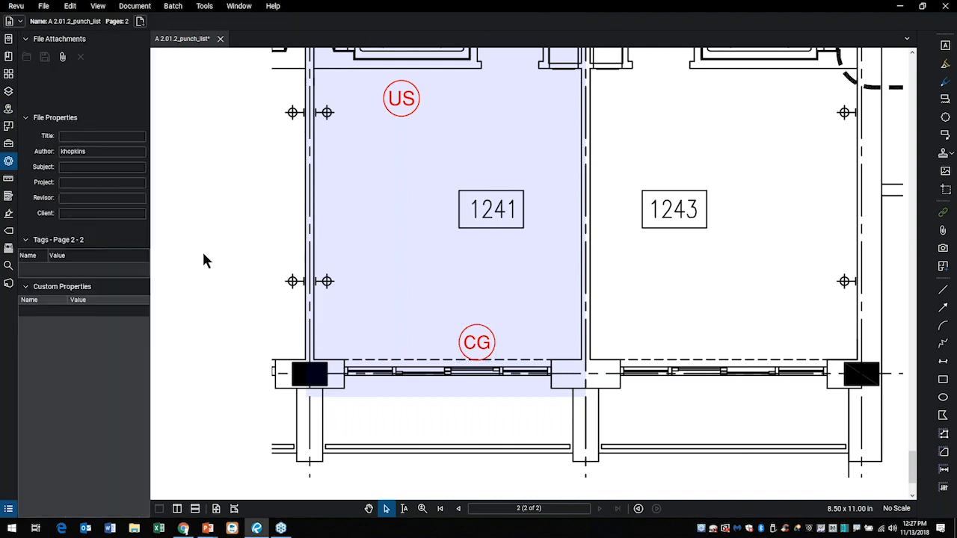
# Add the CG glazing symbol to the Paint Issues set in the Tool Chest.
pyautogui.click(467, 342)
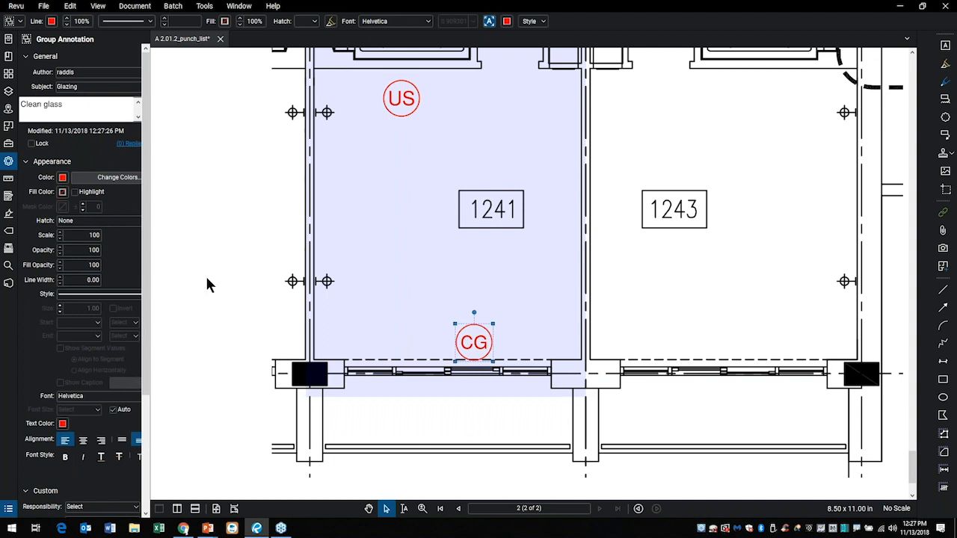
pyautogui.click(9, 143)
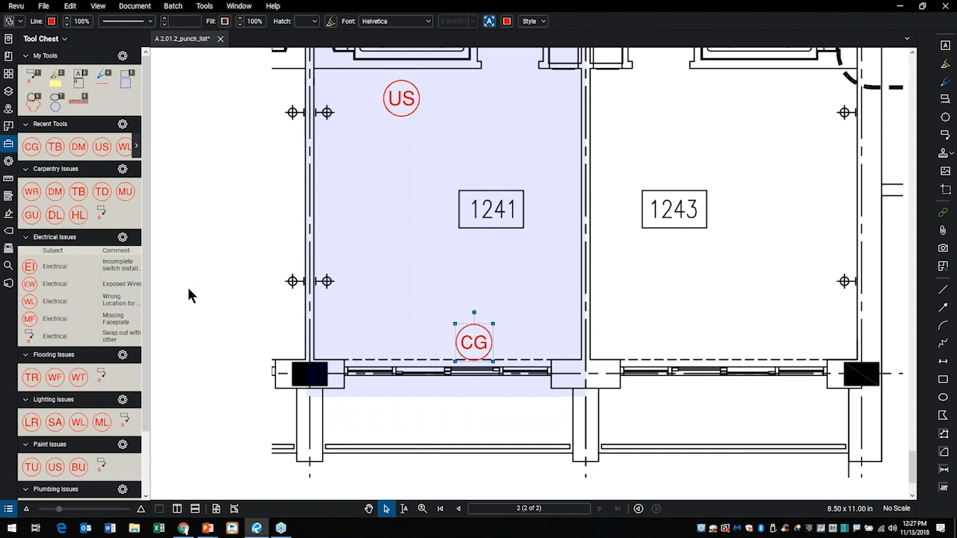
pyautogui.scroll(-2, 90, 322)
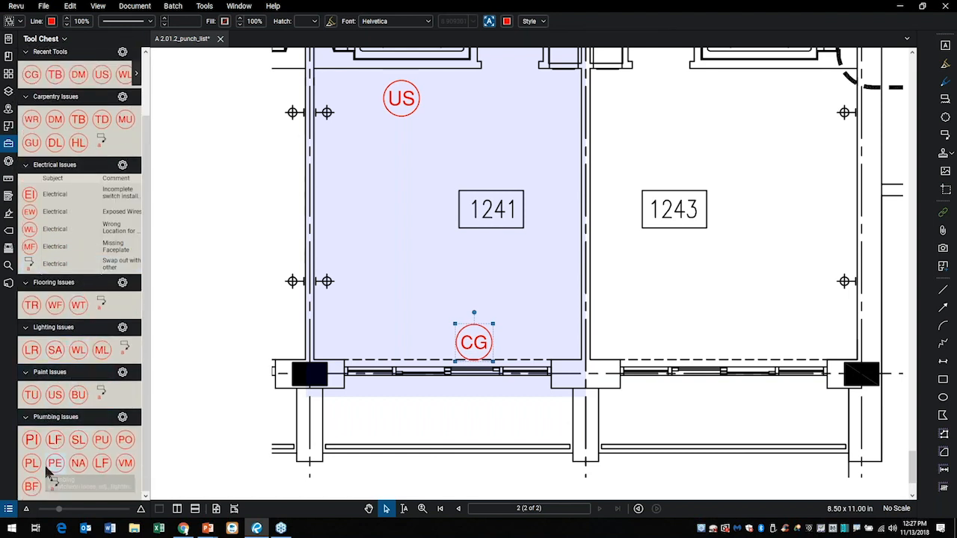
pyautogui.click(242, 338)
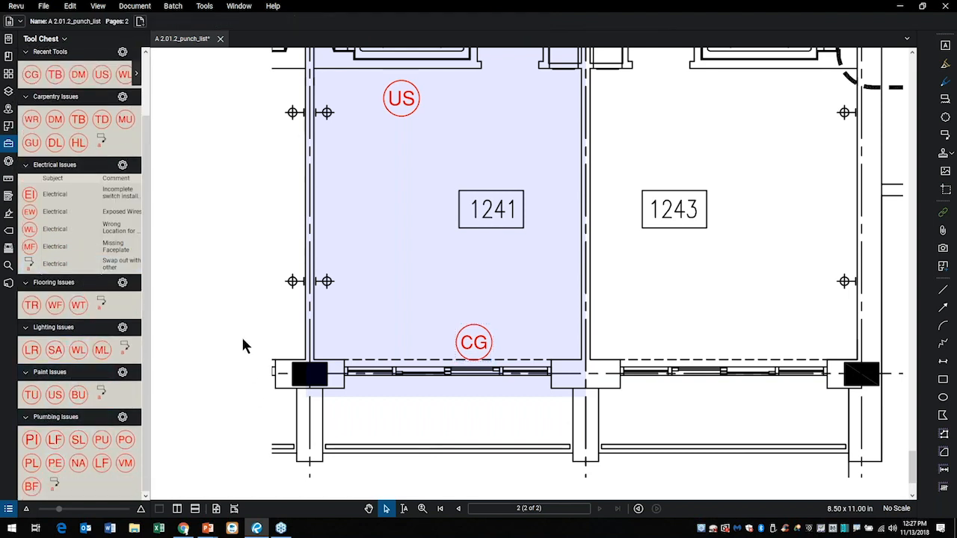
pyautogui.click(462, 334)
pyautogui.rightClick(463, 338)
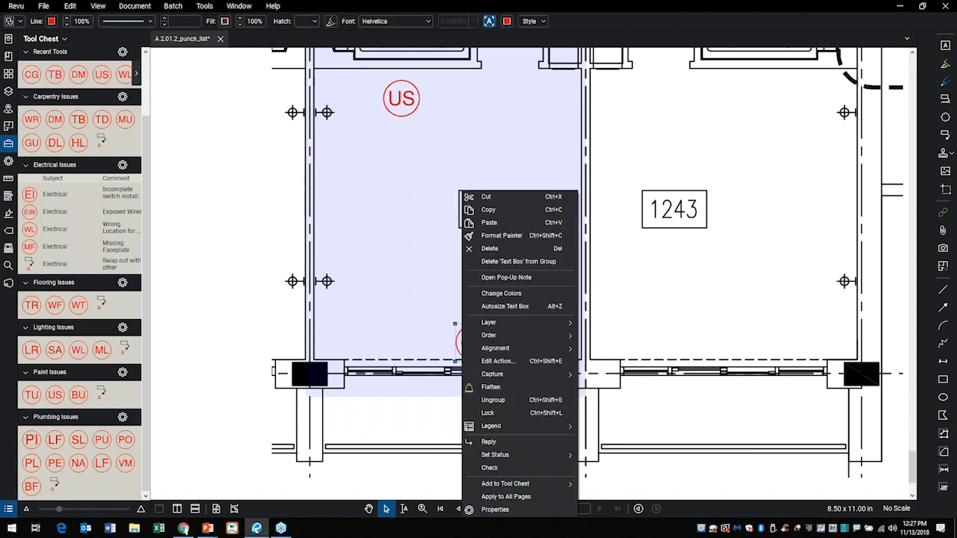
pyautogui.moveTo(504, 486)
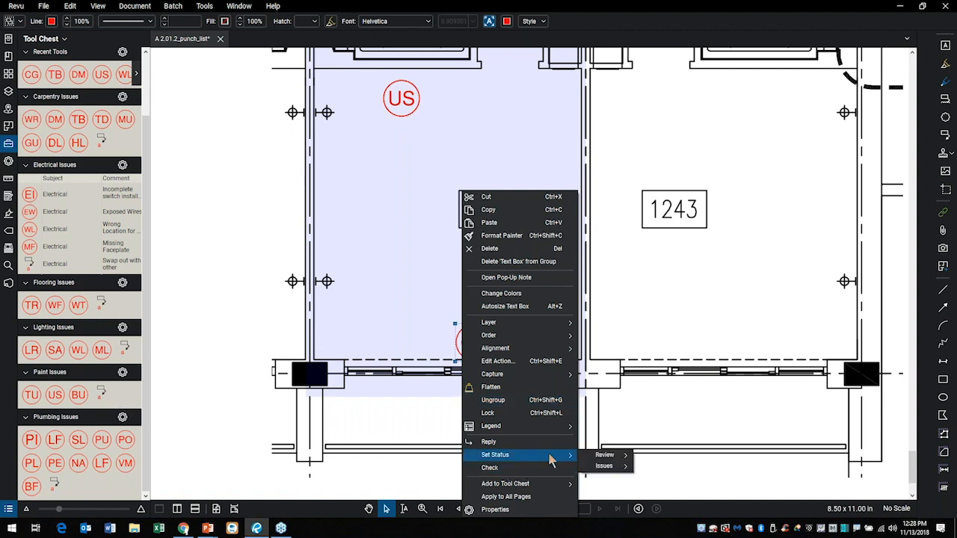
pyautogui.moveTo(551, 487)
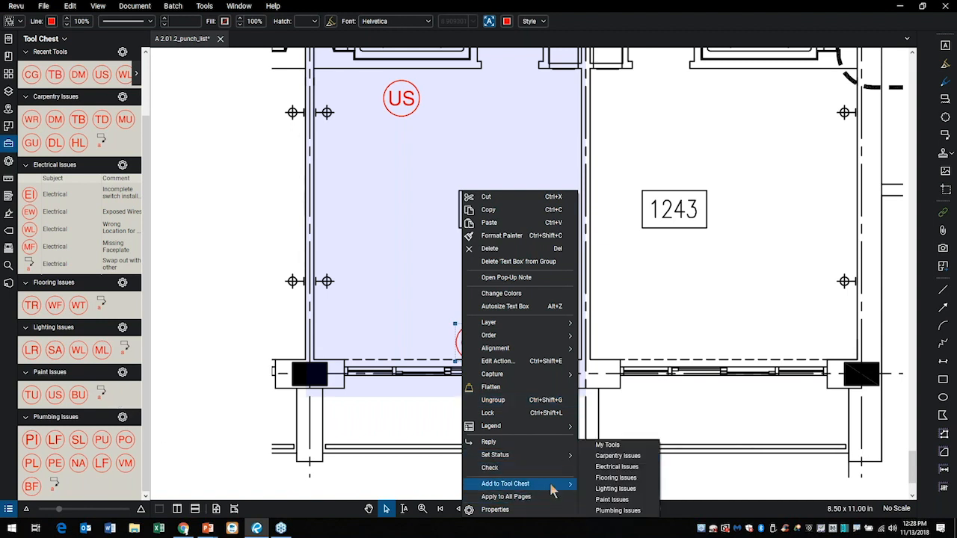
pyautogui.click(622, 503)
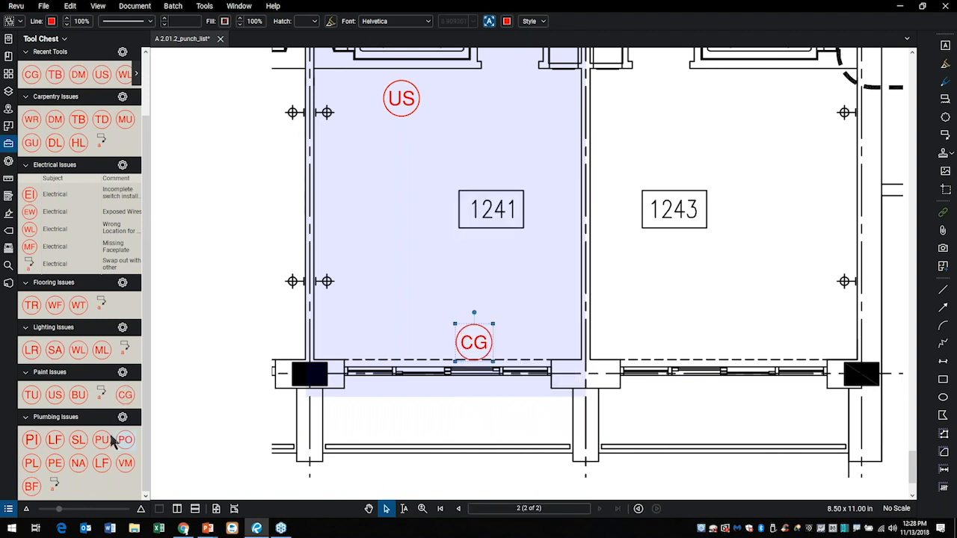
pyautogui.click(101, 393)
pyautogui.rightClick(102, 393)
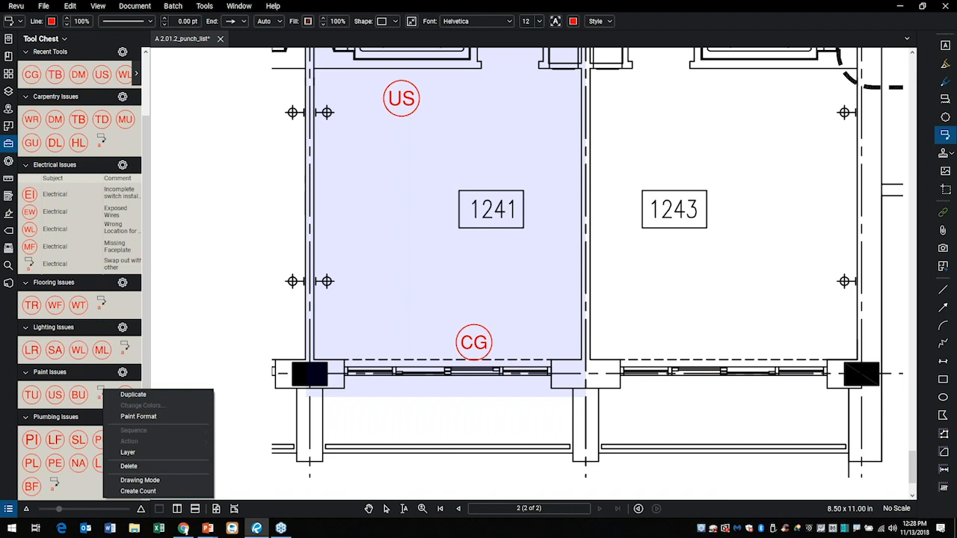
pyautogui.click(131, 466)
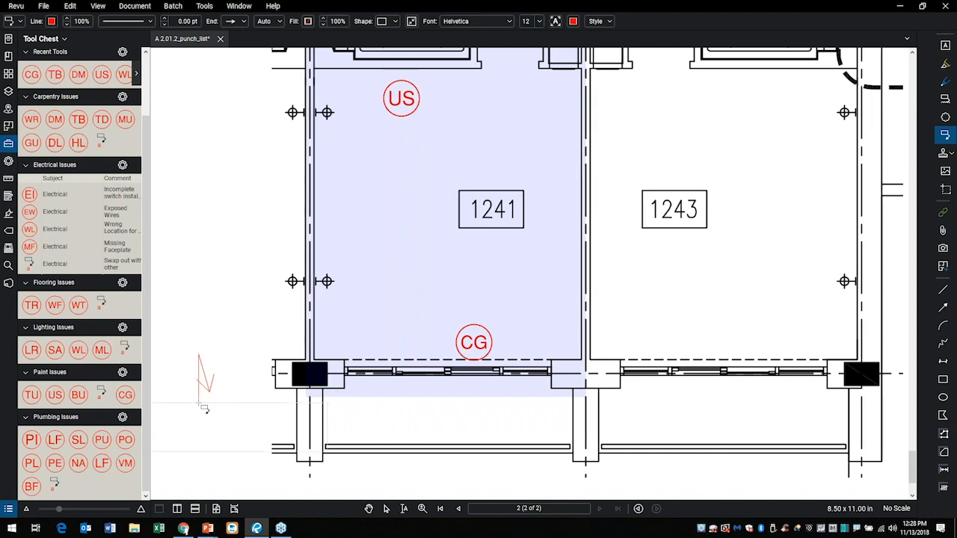
pyautogui.press('Escape')
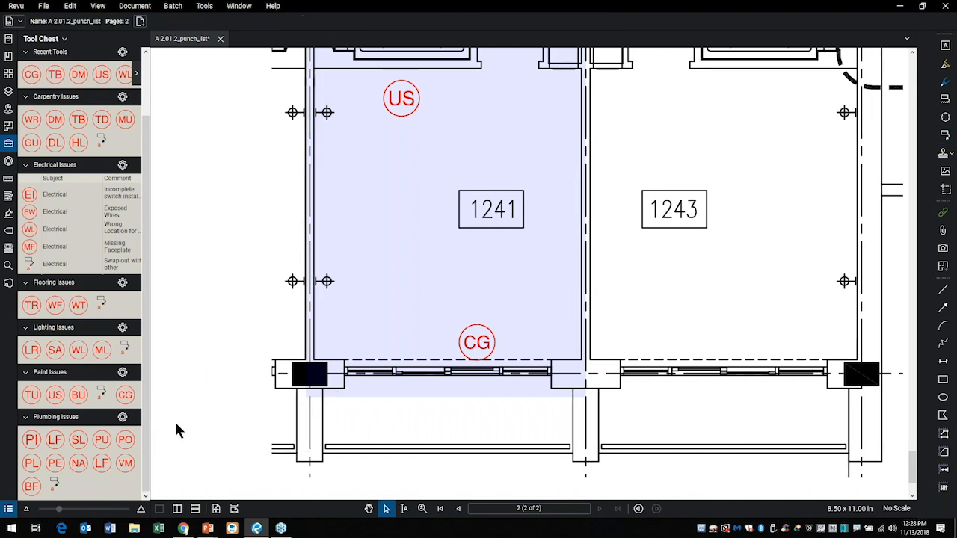
# Place the CG Clean glass symbol from the Paint Issues set near room 1240's window wall.
pyautogui.click(125, 395)
pyautogui.scroll(-3, 531, 259)
pyautogui.moveTo(487, 454); pyautogui.dragTo(486, 458)
pyautogui.moveTo(515, 211); pyautogui.dragTo(501, 393)
pyautogui.moveTo(495, 190)
pyautogui.mouseDown()
pyautogui.moveTo(485, 222)
pyautogui.moveTo(493, 407)
pyautogui.mouseUp()
pyautogui.click(404, 213)
pyautogui.press('Escape')
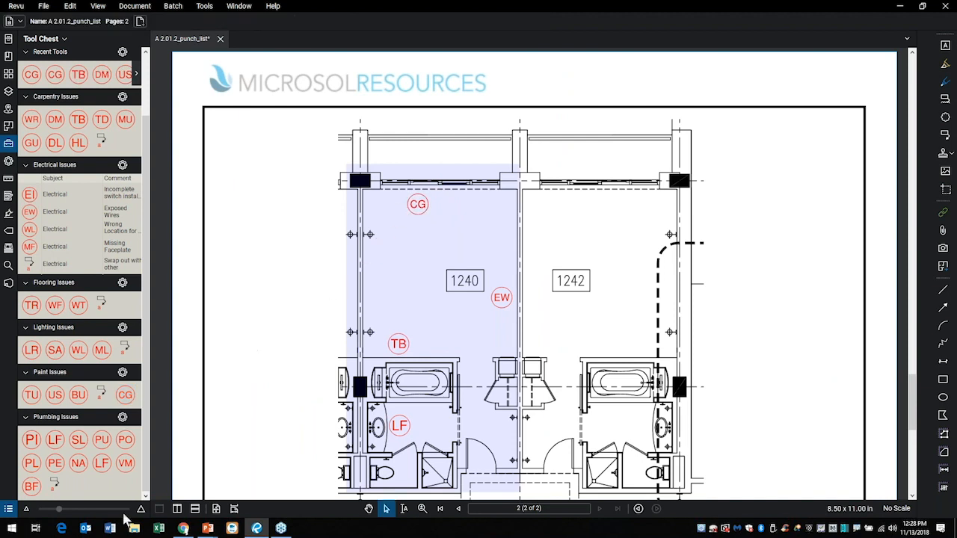
# Show the markups list, group the issues by Subject instead of Space, and hide the list again.
pyautogui.click(8, 509)
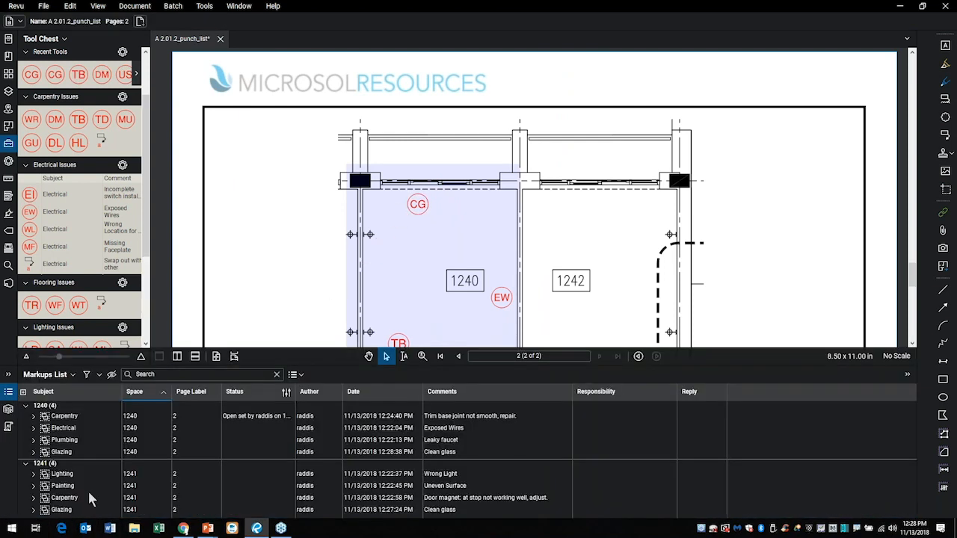
pyautogui.click(58, 396)
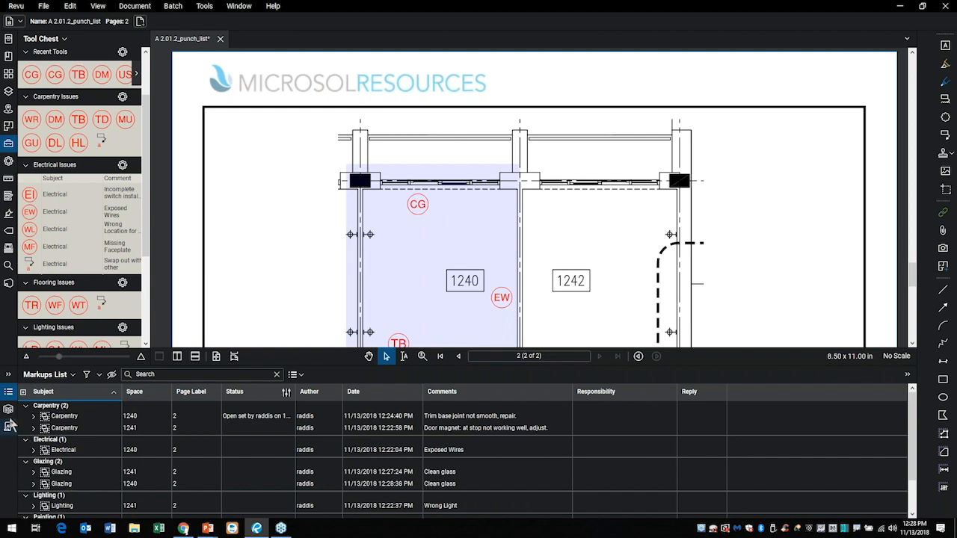
pyautogui.click(14, 395)
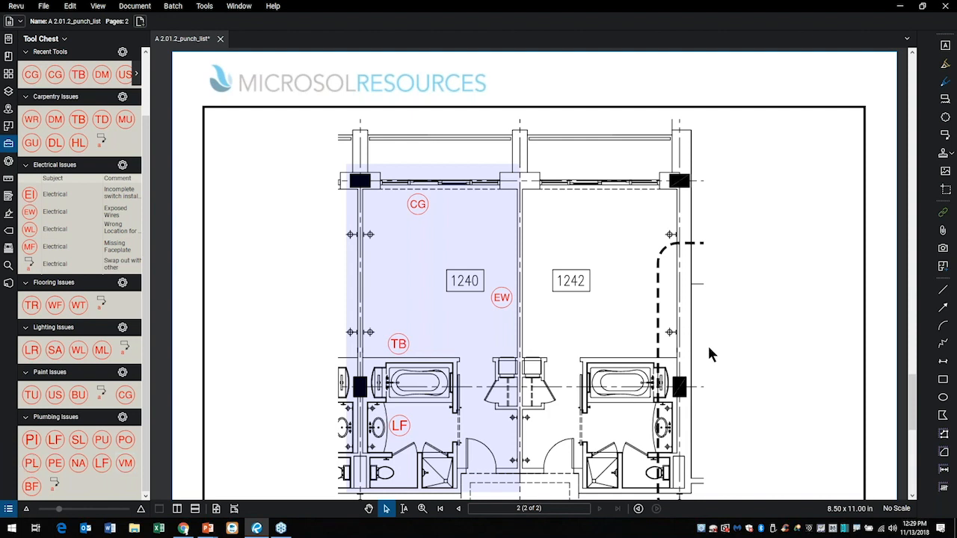
# Fit the full page in the view, save the punch list document, and show the markups list again.
pyautogui.hotkey('ctrl', '9')
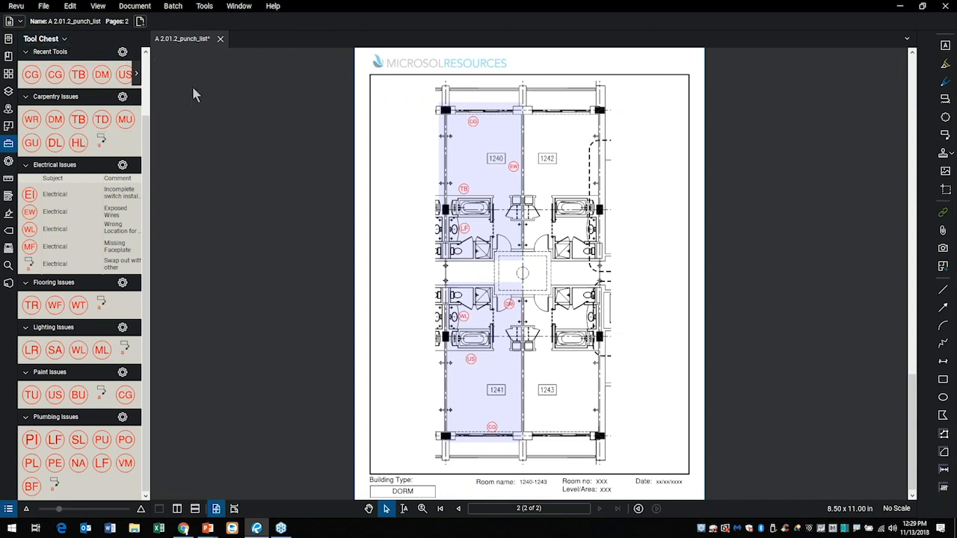
pyautogui.click(44, 6)
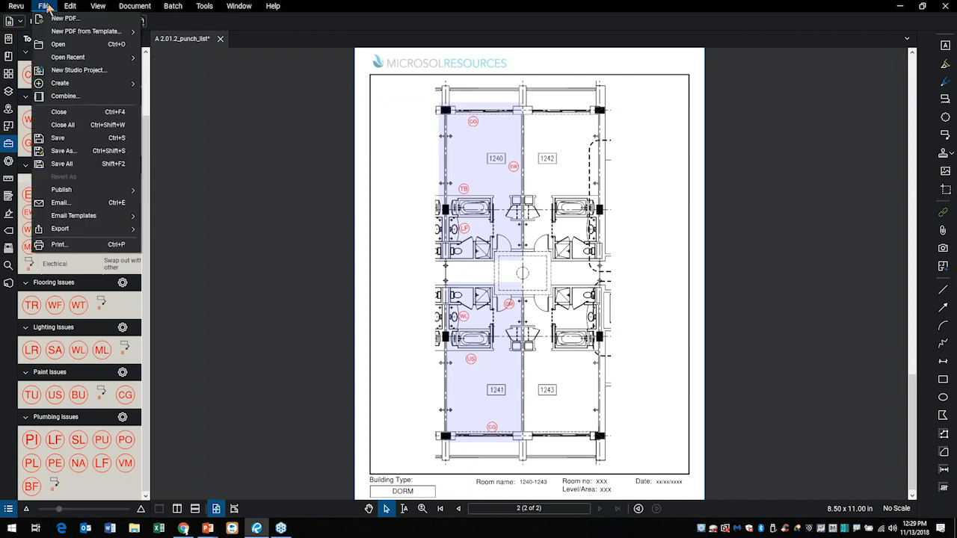
pyautogui.click(66, 139)
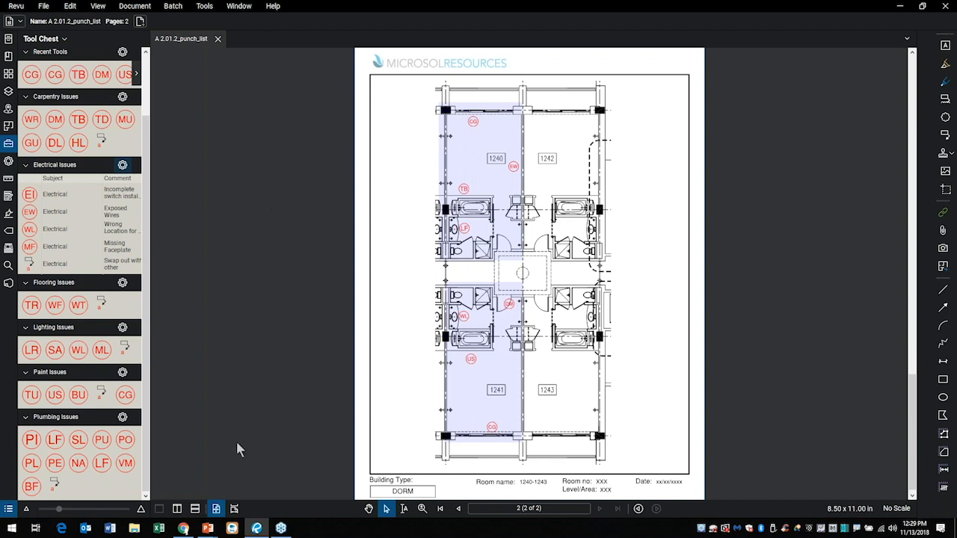
pyautogui.click(9, 509)
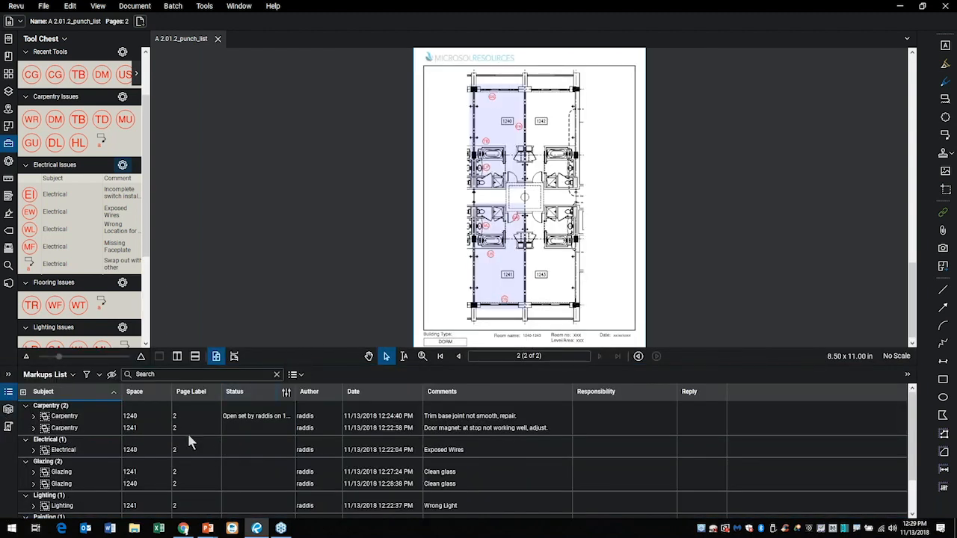
# Set up an XML summary of the markups with the file name Punch List.
pyautogui.click(302, 376)
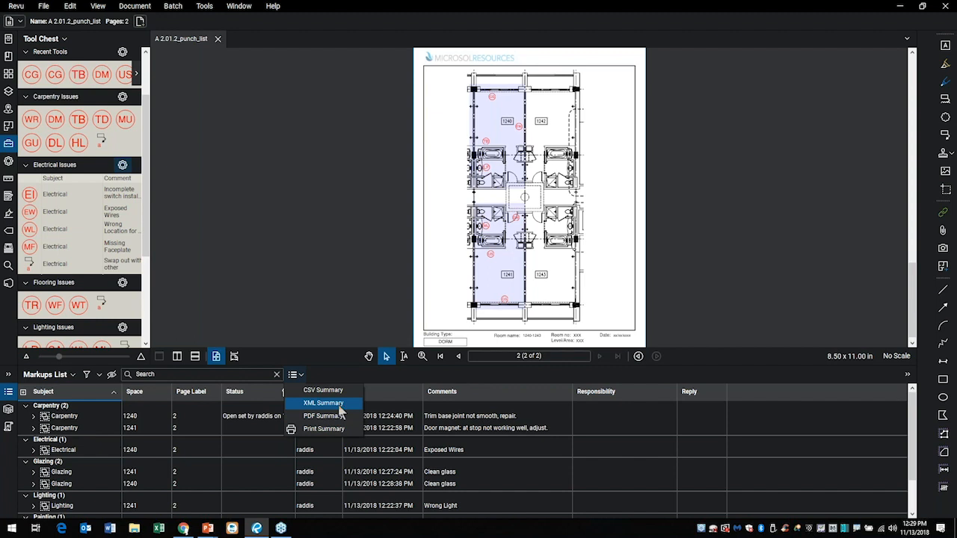
pyautogui.click(338, 407)
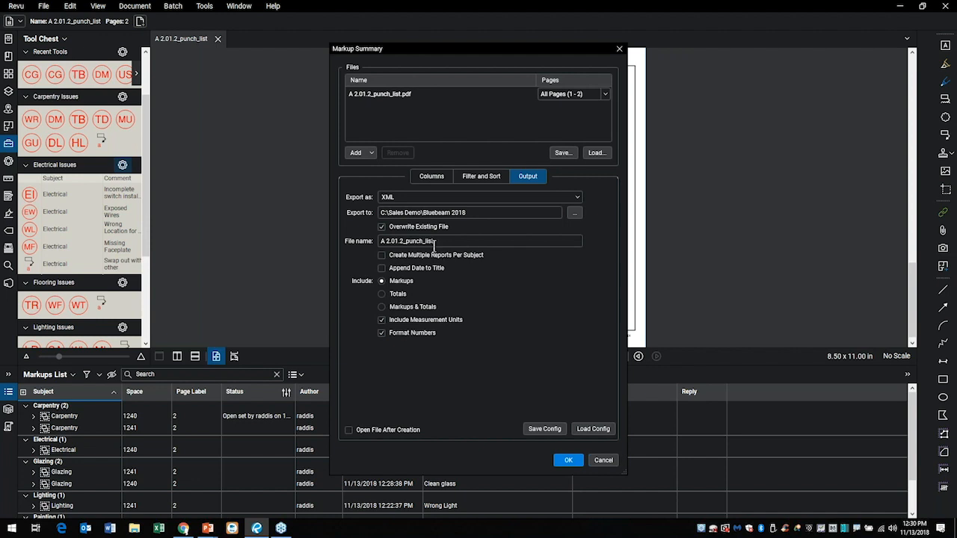
pyautogui.moveTo(446, 242); pyautogui.dragTo(378, 242)
pyautogui.write('Punch List')
# Exclude the Reply column from the markup summary and generate the XML export.
pyautogui.click(490, 181)
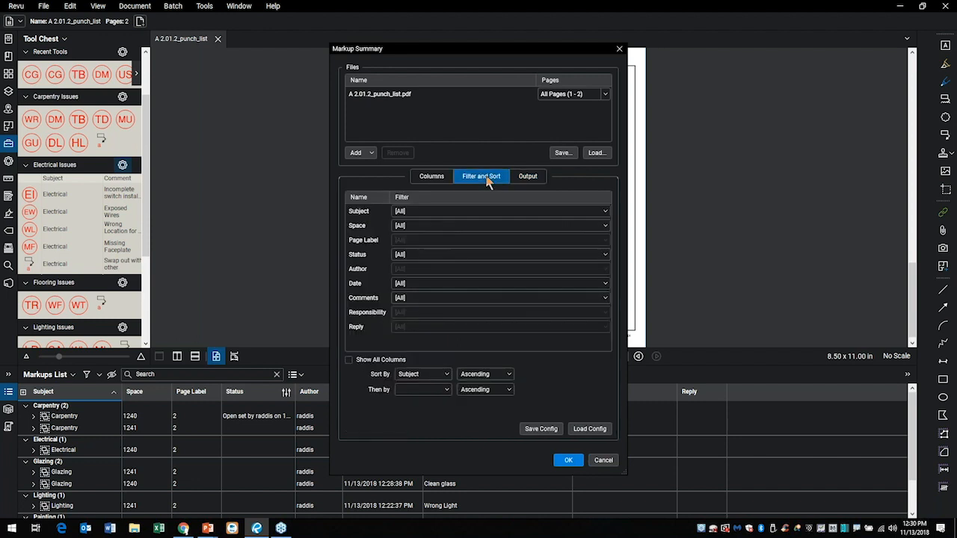
pyautogui.click(441, 177)
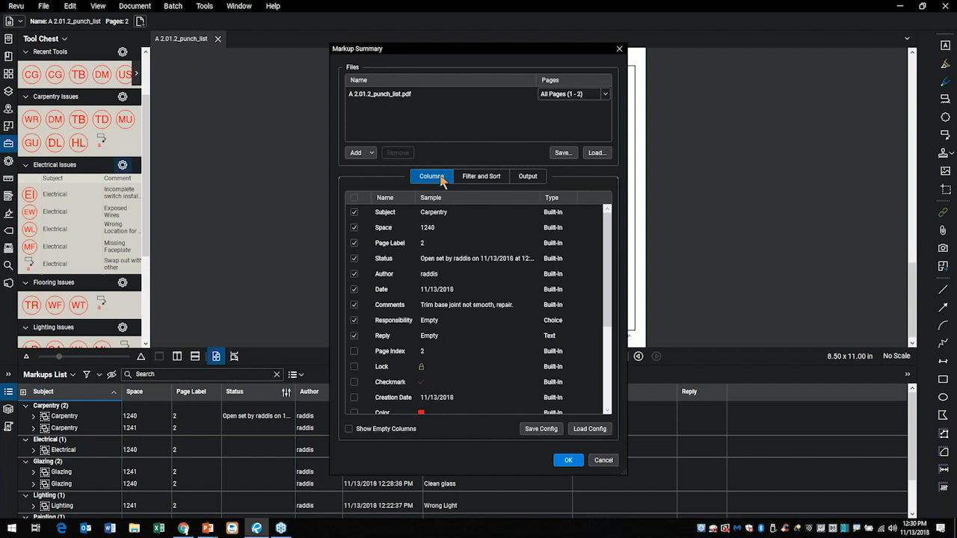
pyautogui.click(355, 337)
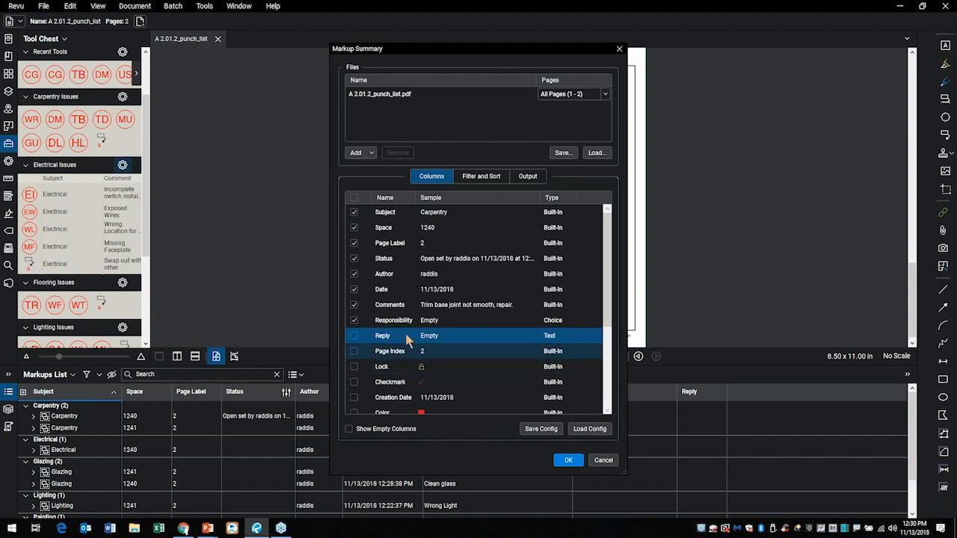
pyautogui.click(528, 178)
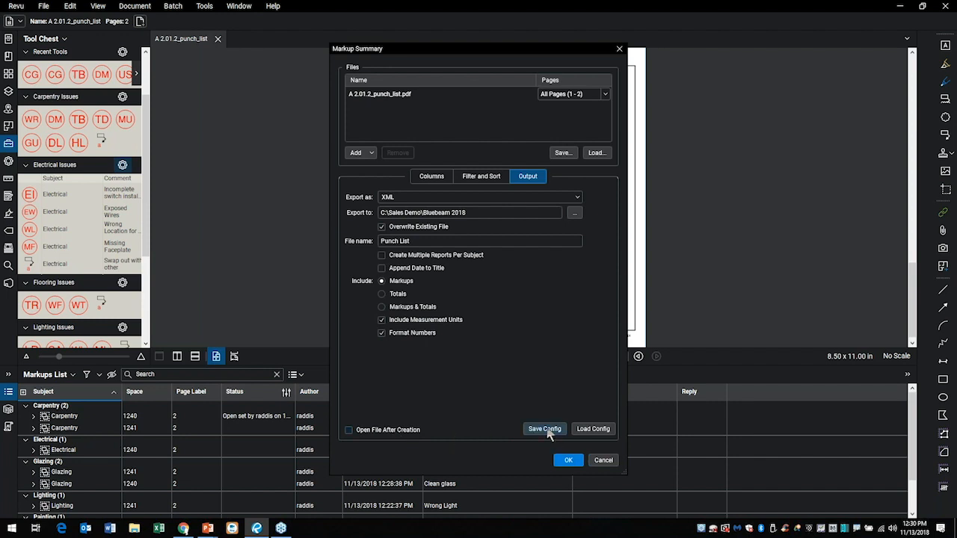
pyautogui.click(573, 457)
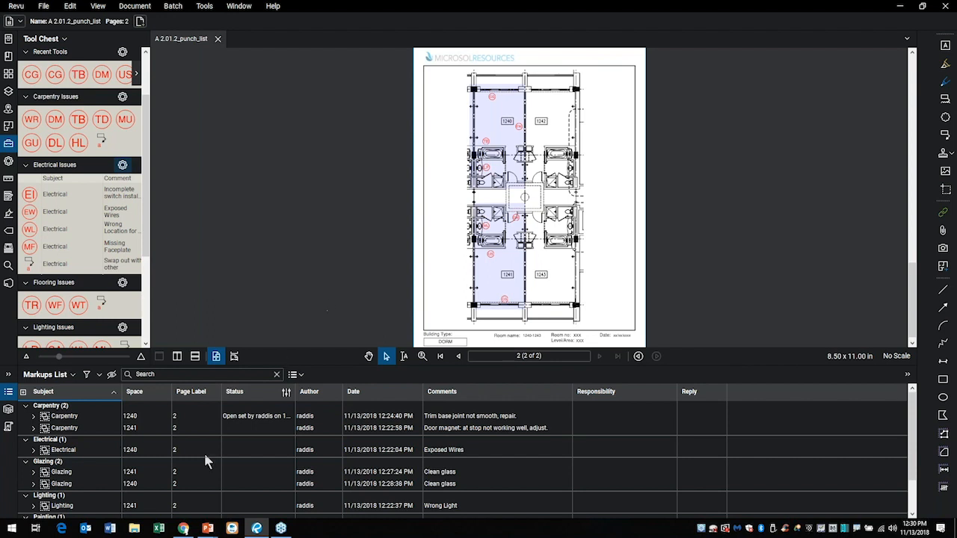
# Switch to Excel, create a blank workbook, maximize it and select cell A3.
pyautogui.click(160, 528)
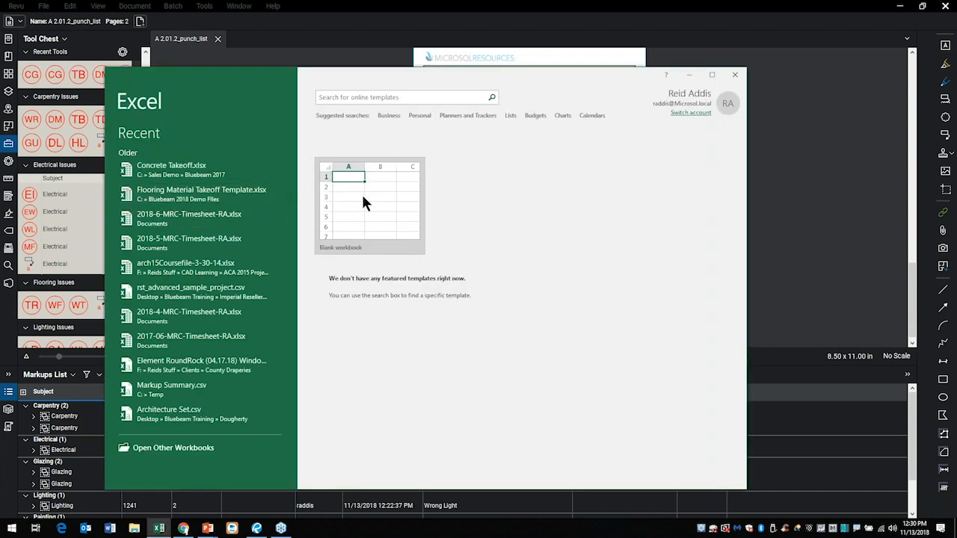
pyautogui.click(372, 200)
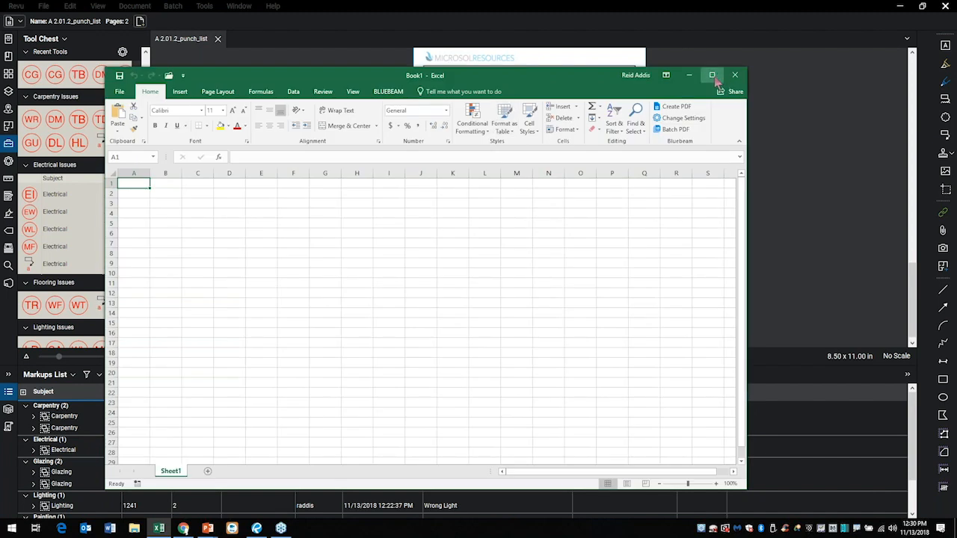
pyautogui.click(712, 75)
pyautogui.click(21, 138)
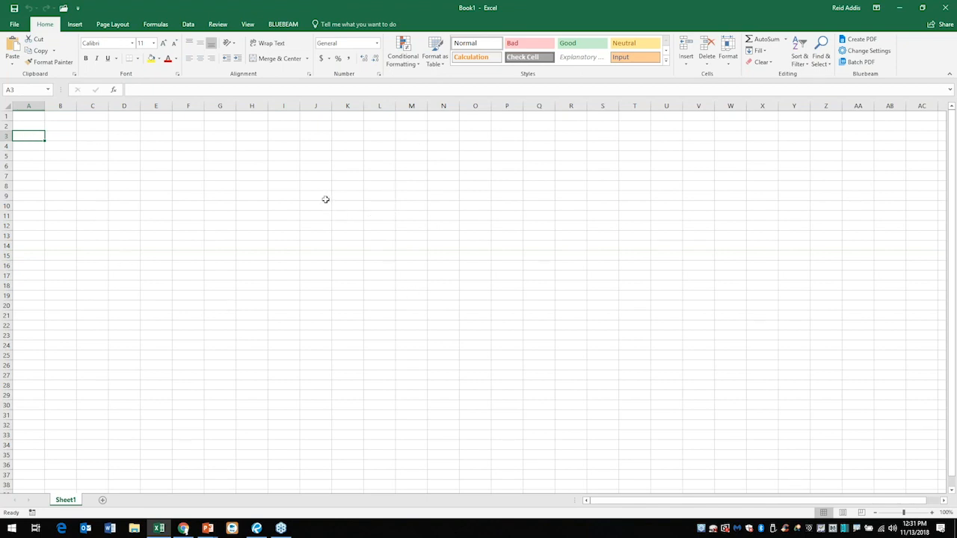
# Import Punch List.xml as XML data from the Bluebeam 2018 folder under C:\Sales Demo.
pyautogui.click(188, 26)
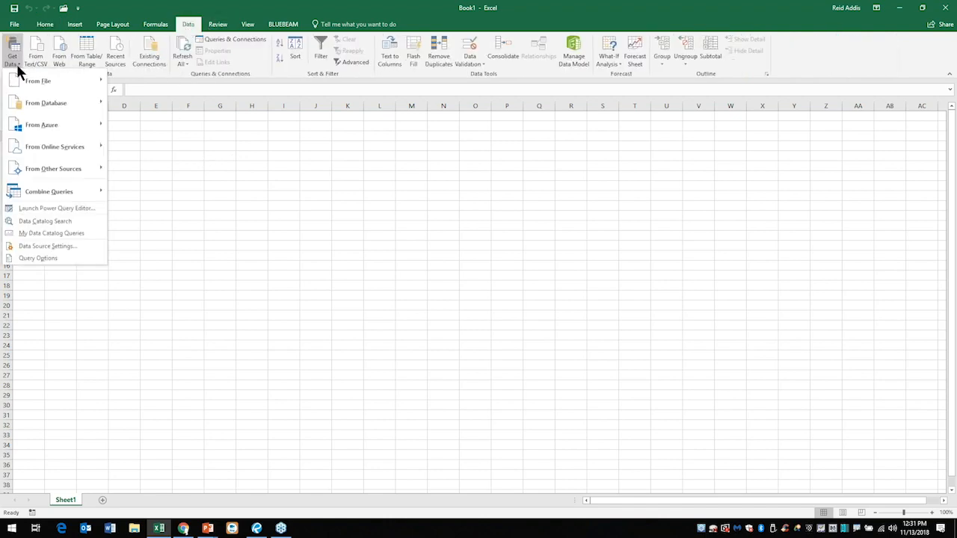
pyautogui.moveTo(17, 73)
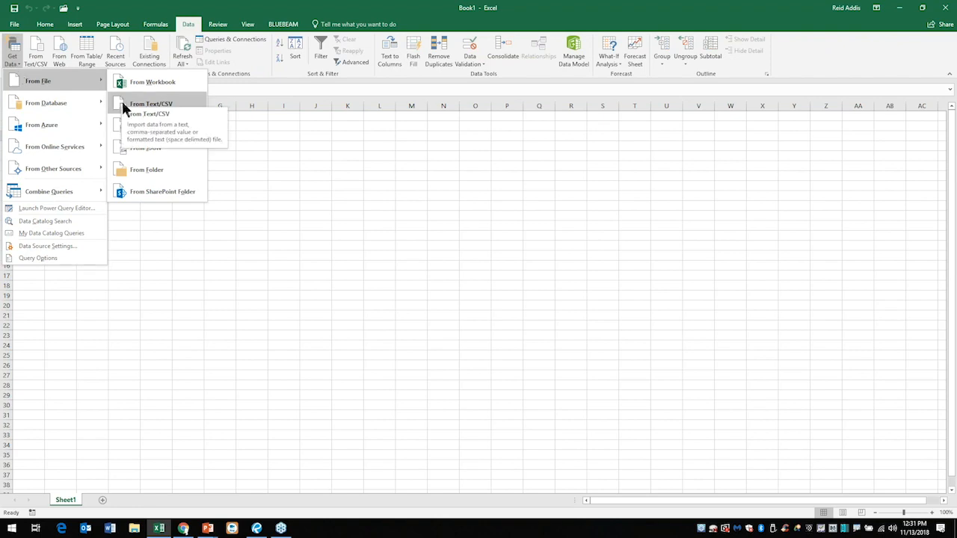
pyautogui.click(148, 126)
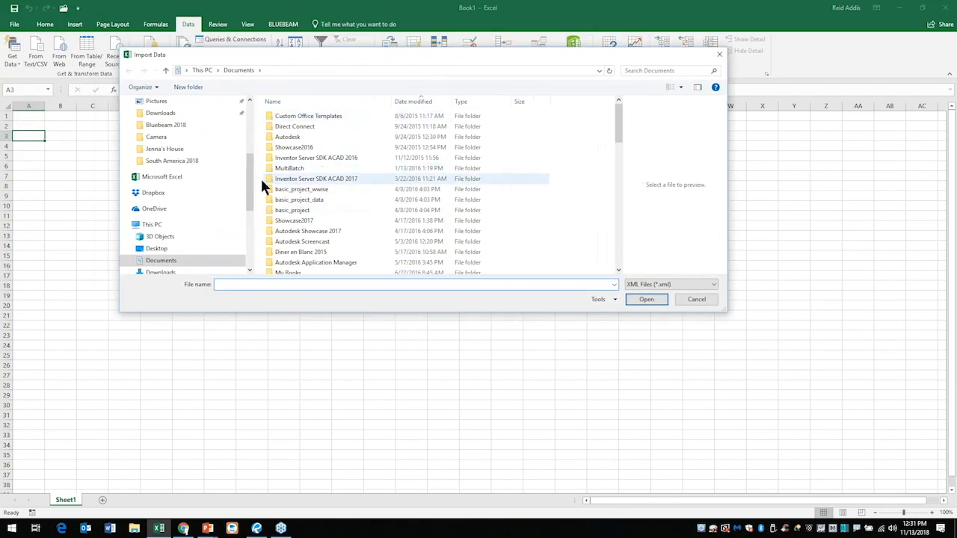
pyautogui.scroll(-1, 200, 235)
pyautogui.click(150, 201)
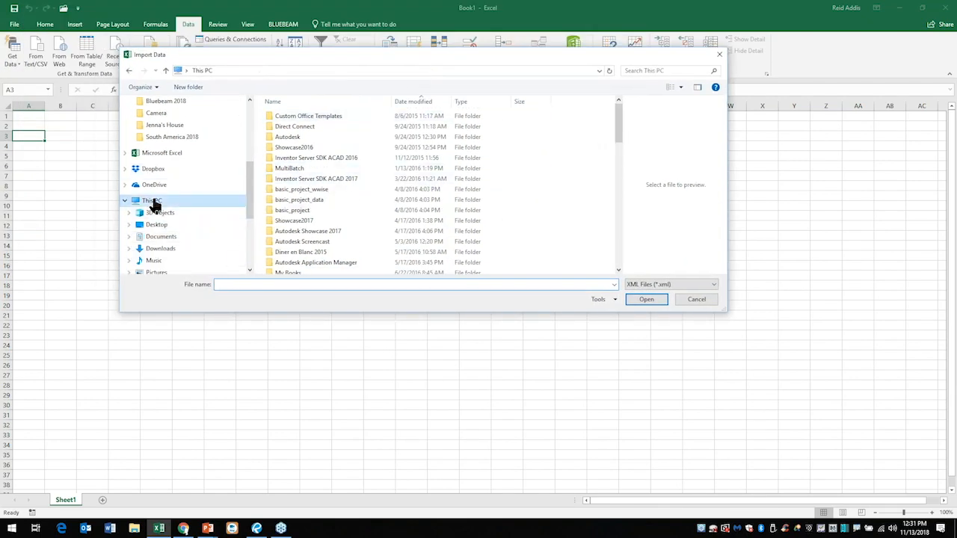
pyautogui.doubleClick(326, 254)
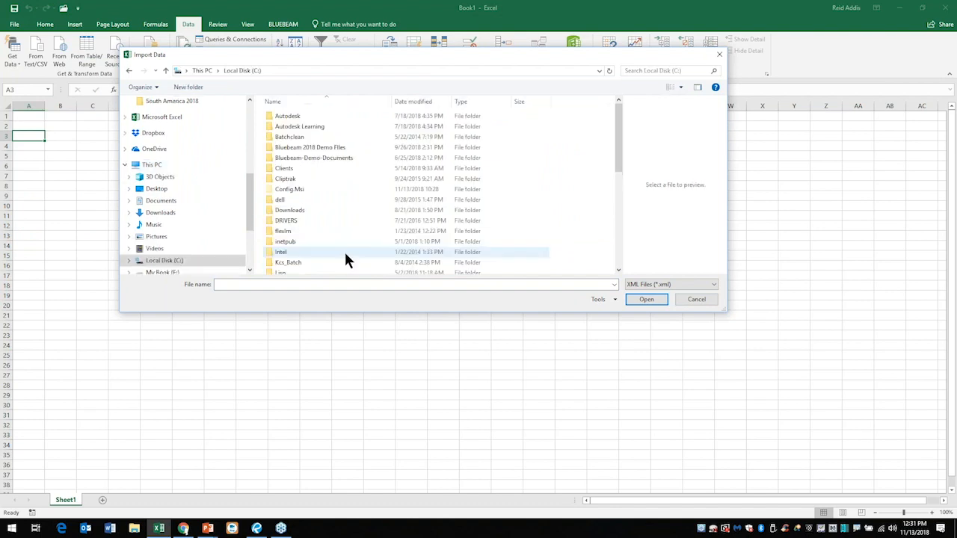
pyautogui.scroll(-3, 366, 213)
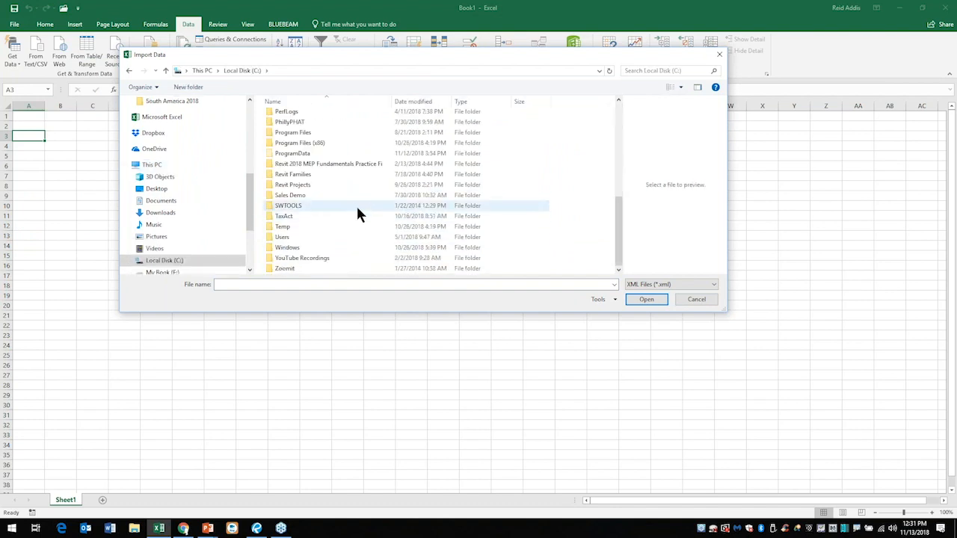
pyautogui.doubleClick(285, 194)
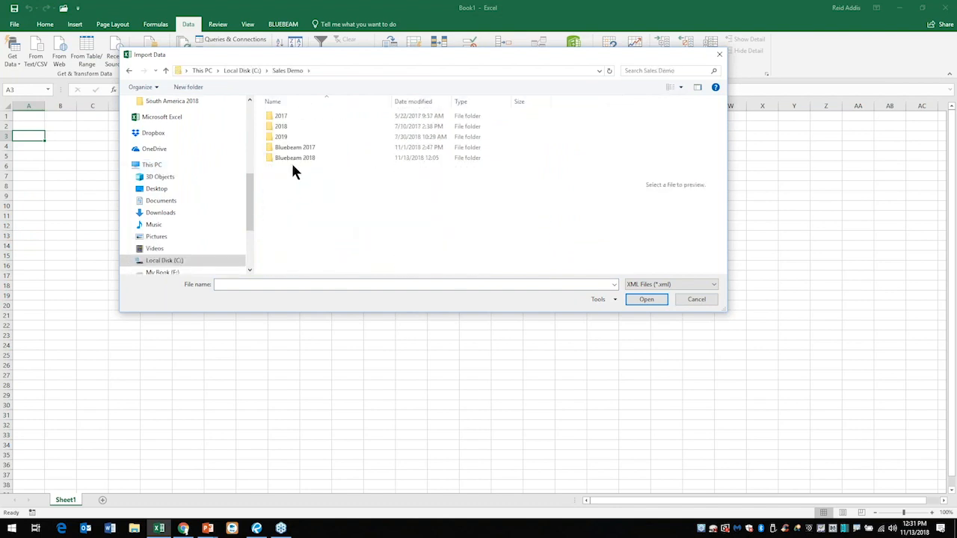
pyautogui.doubleClick(291, 159)
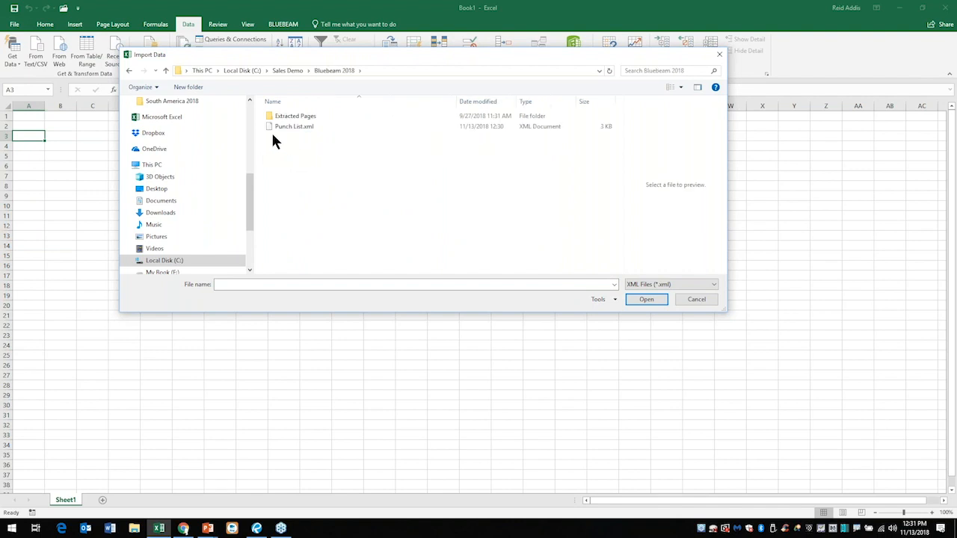
pyautogui.click(291, 128)
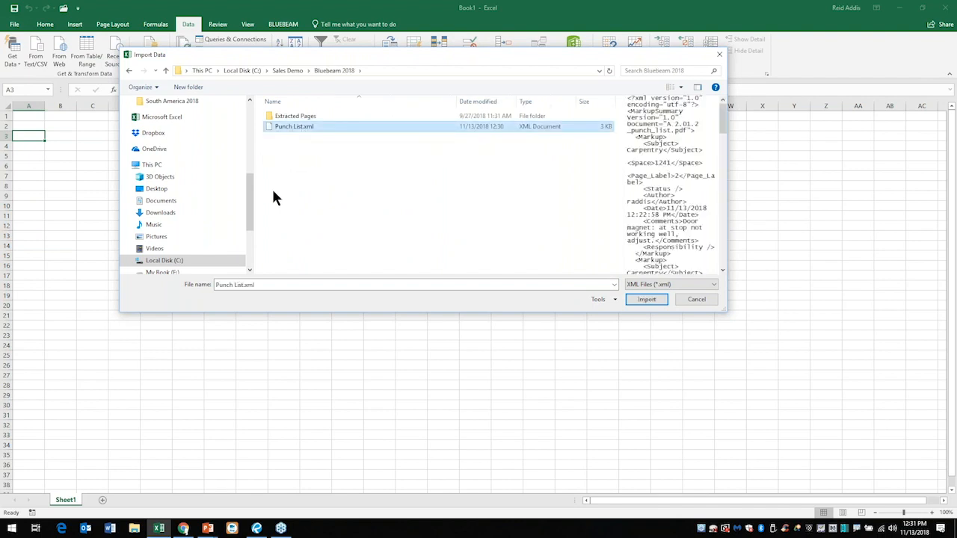
pyautogui.click(646, 299)
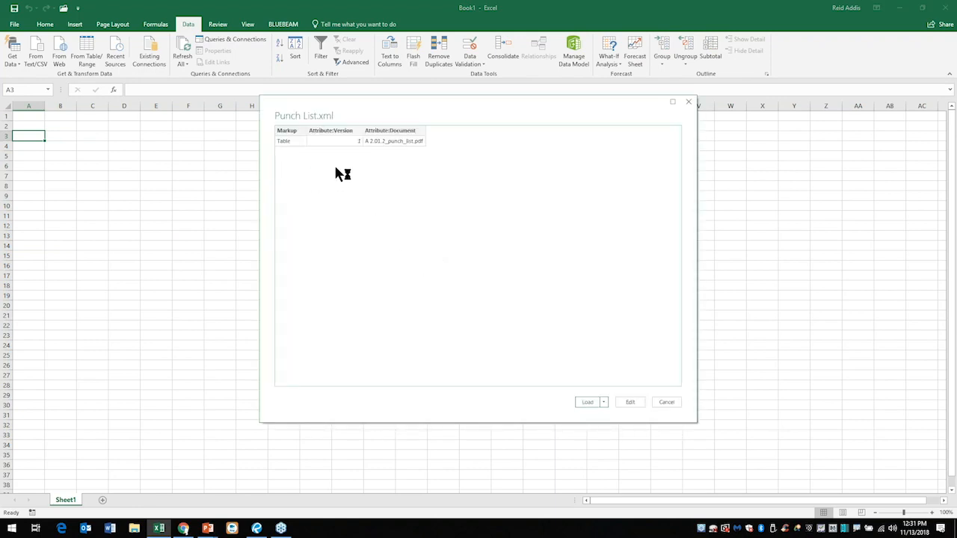
# Expand the Markup column into all its fields in the Power Query Editor without the name prefix, and keep the changes.
pyautogui.click(628, 402)
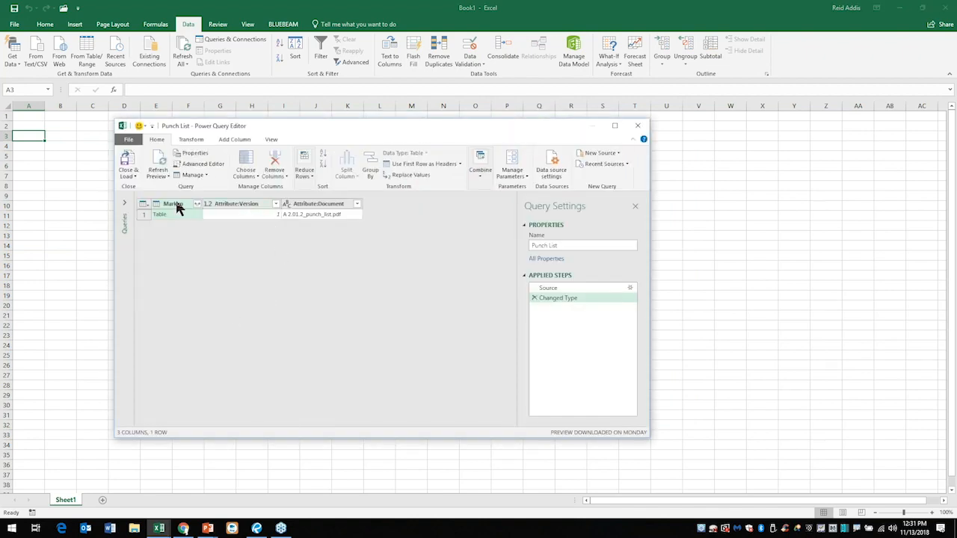
pyautogui.click(196, 203)
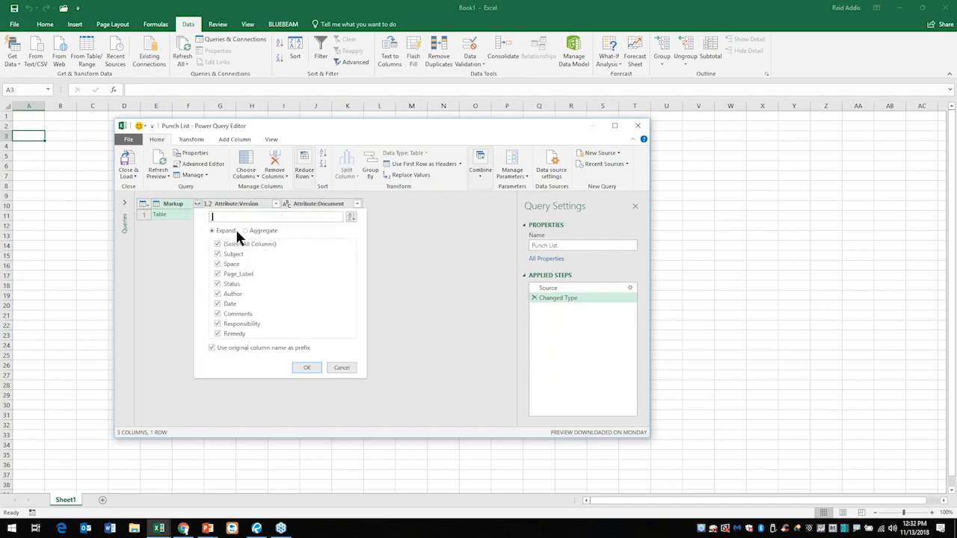
pyautogui.click(231, 347)
pyautogui.click(307, 367)
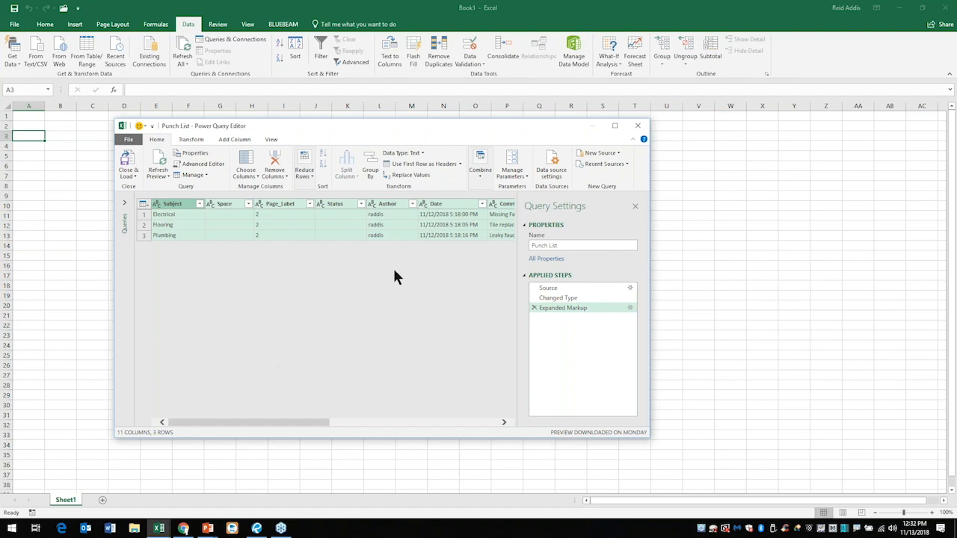
pyautogui.click(638, 126)
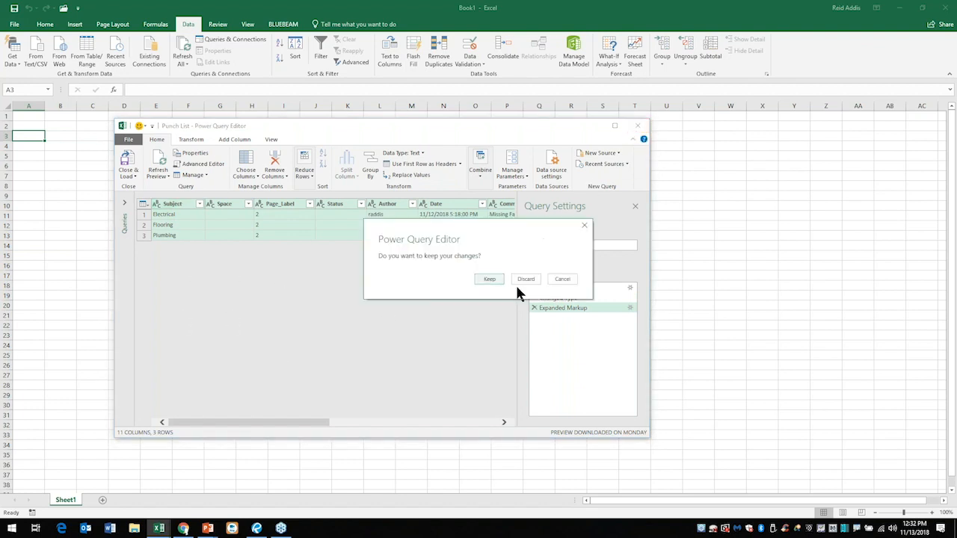
pyautogui.click(487, 279)
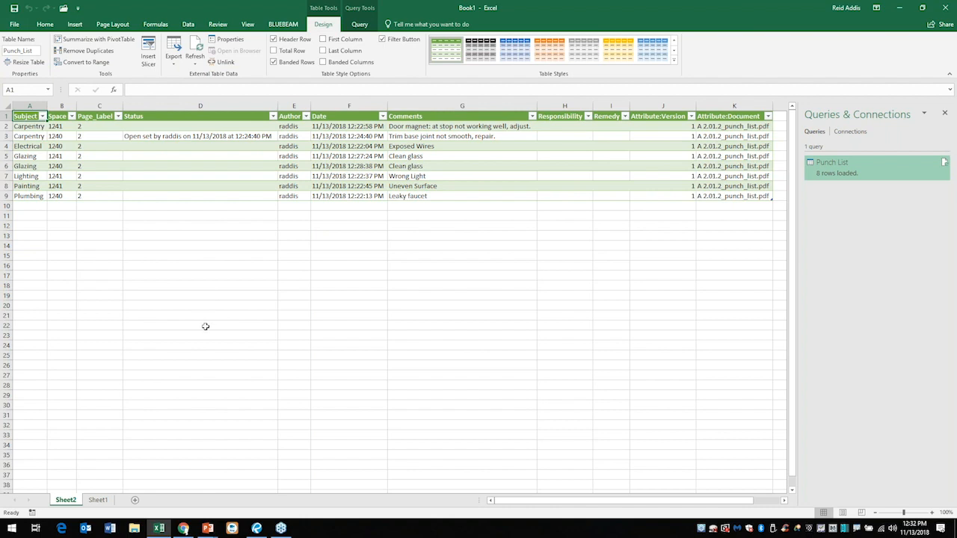
# Sort the punch list table by Space from A to Z and insert a blank row above the first 1241 issue.
pyautogui.click(72, 116)
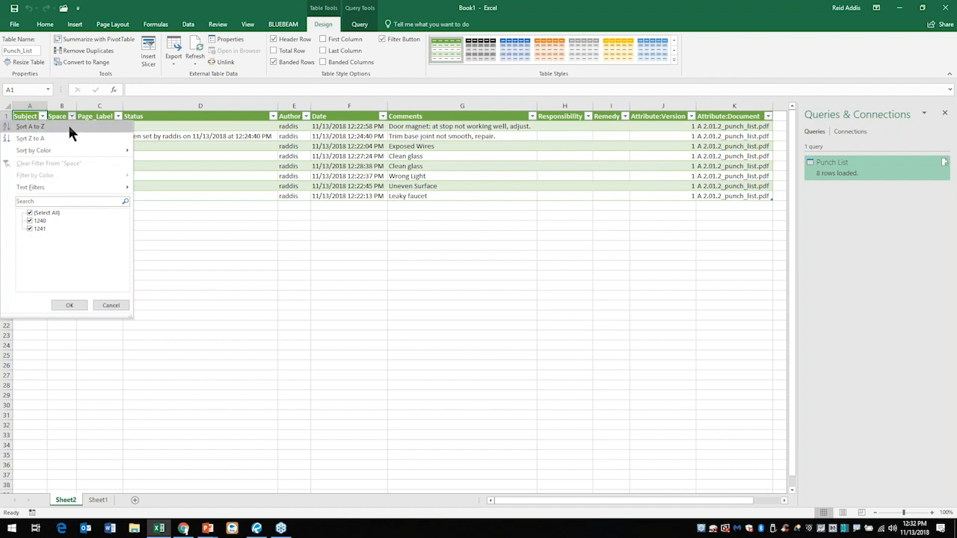
pyautogui.click(68, 125)
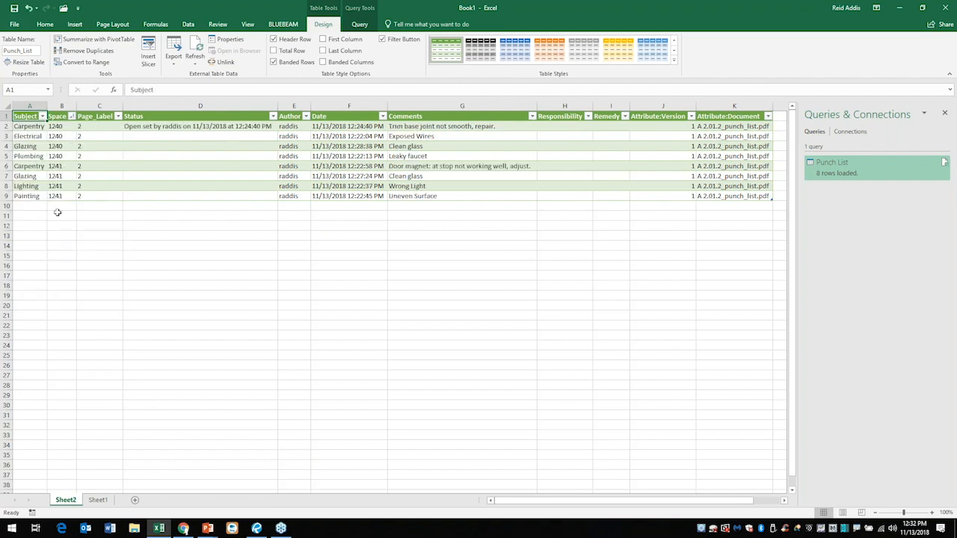
pyautogui.rightClick(7, 166)
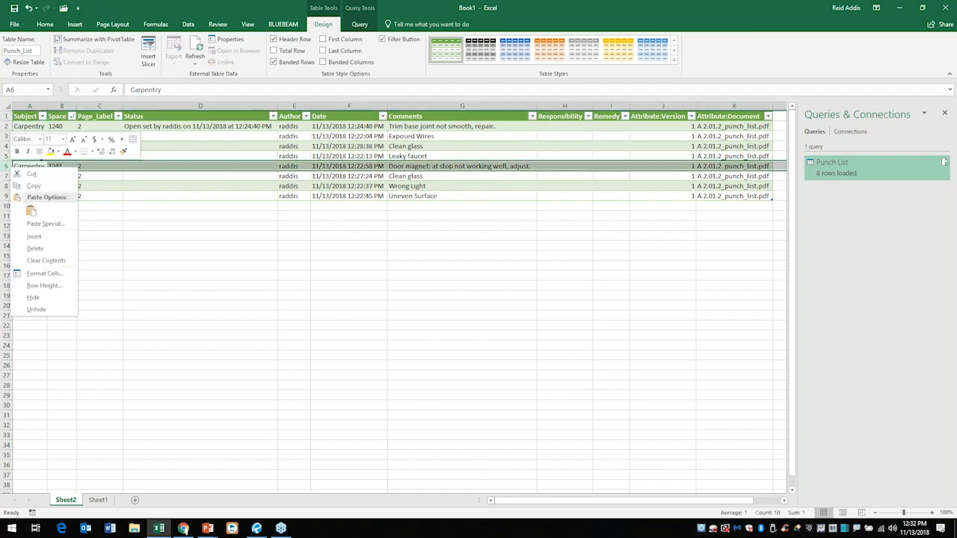
pyautogui.click(34, 237)
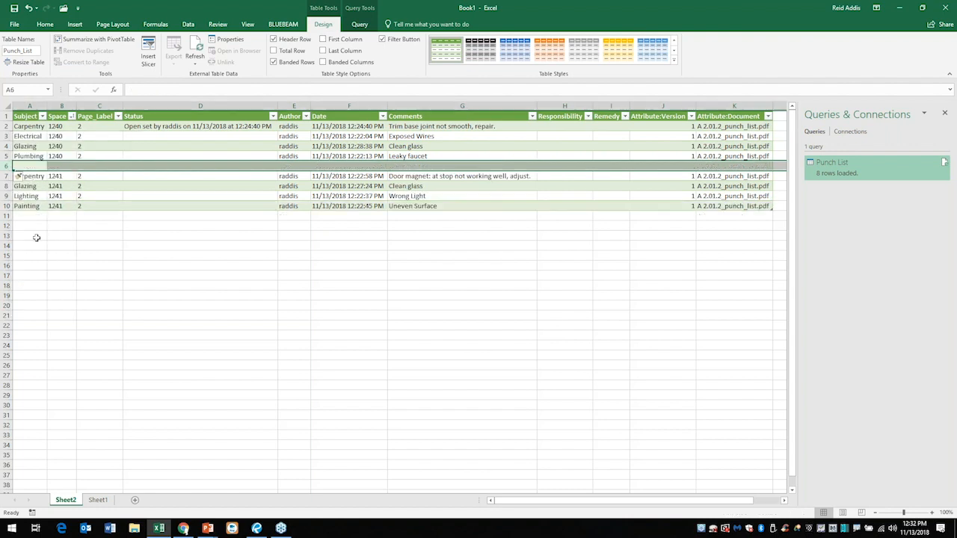
pyautogui.click(53, 289)
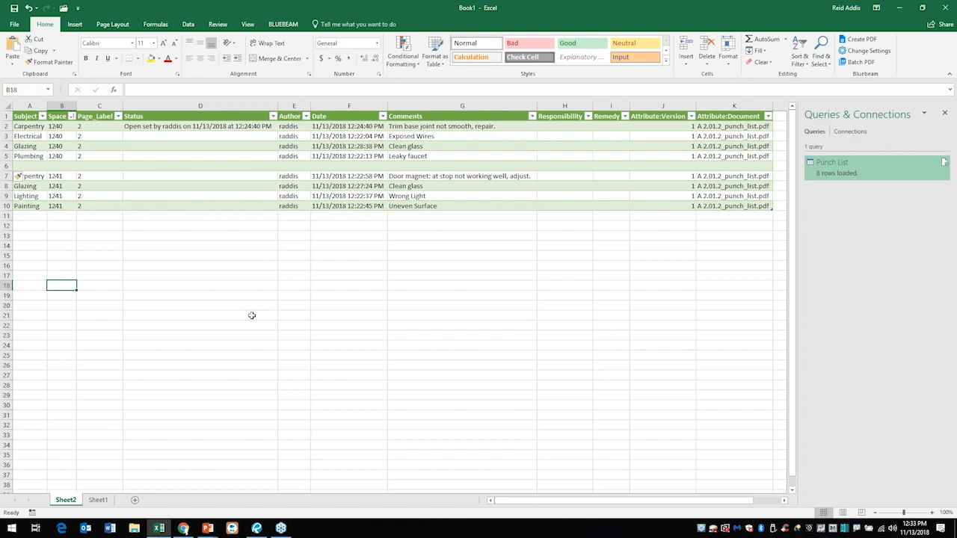
# Close the Excel workbook without saving it and return to Revu.
pyautogui.click(948, 9)
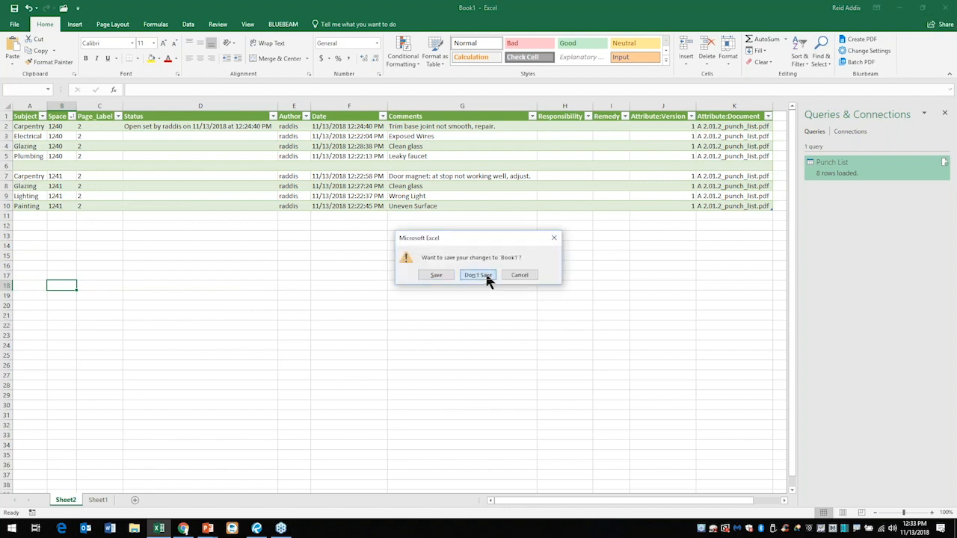
pyautogui.click(479, 275)
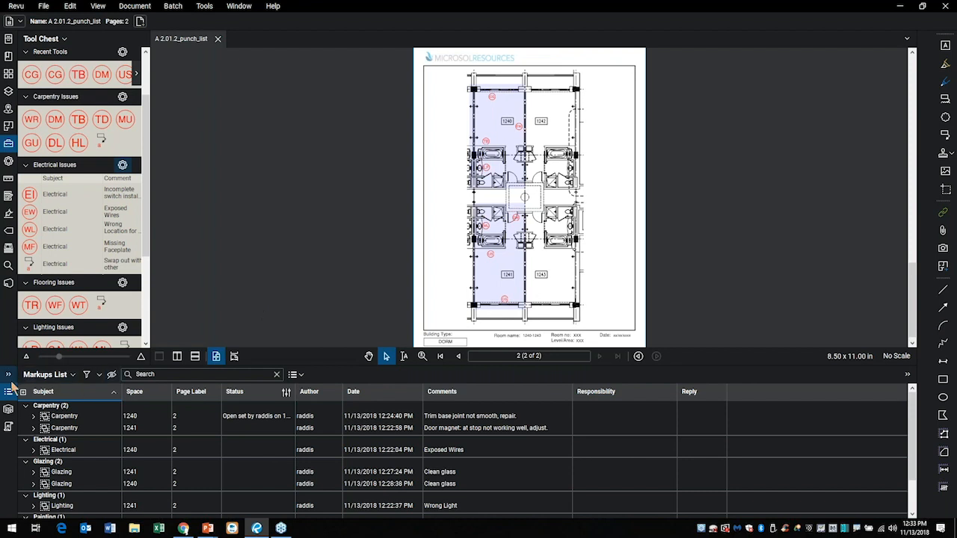
# Hide the Markups List and the Tool Chest so the punch list drawing fills the workspace.
pyautogui.click(8, 394)
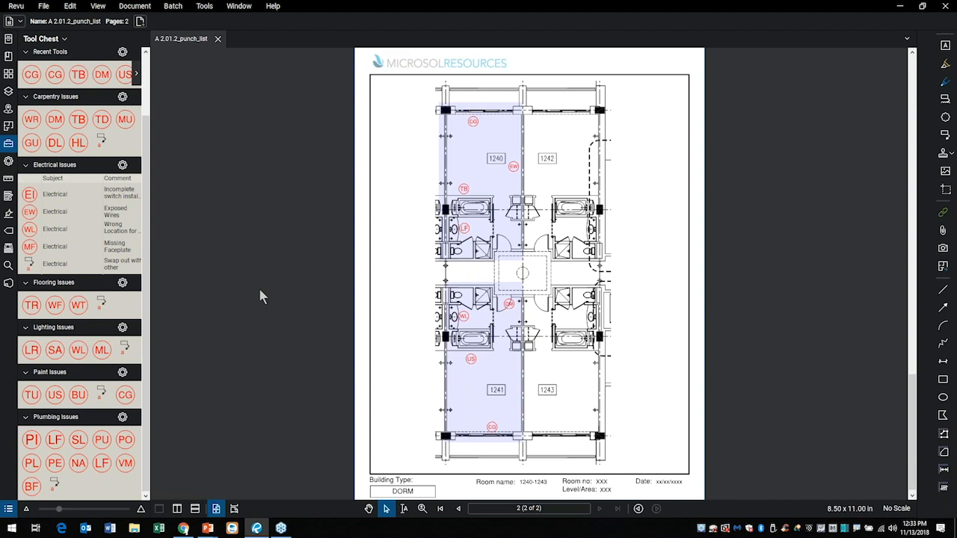
pyautogui.click(9, 145)
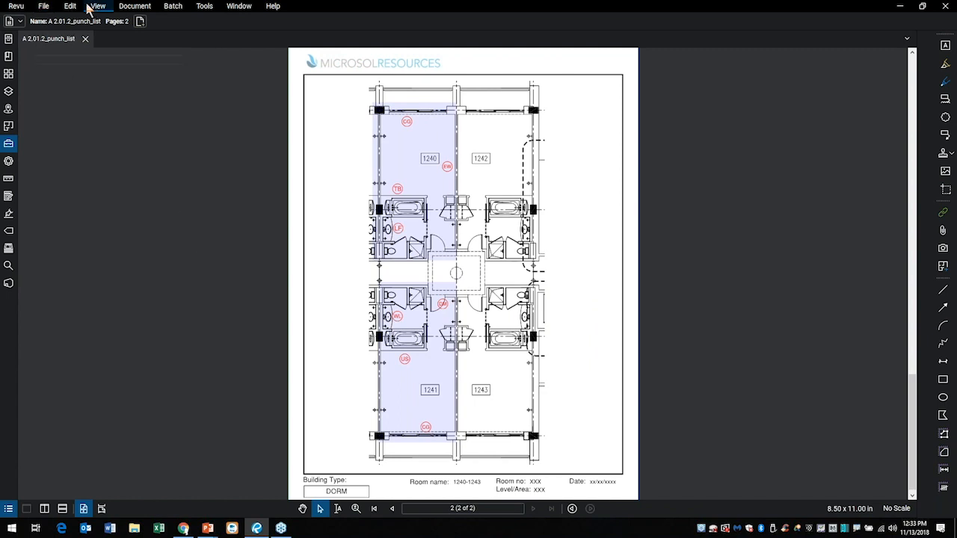
pyautogui.click(43, 9)
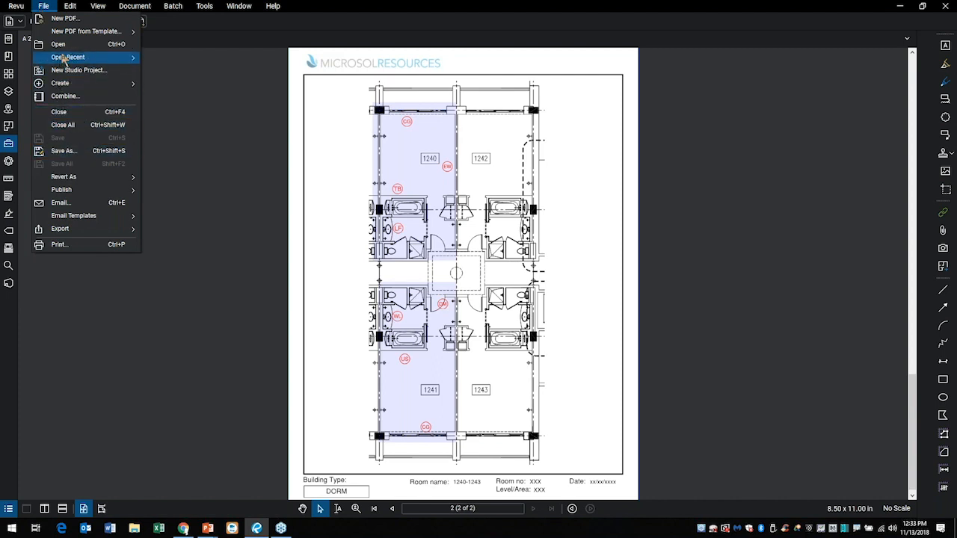
pyautogui.click(179, 132)
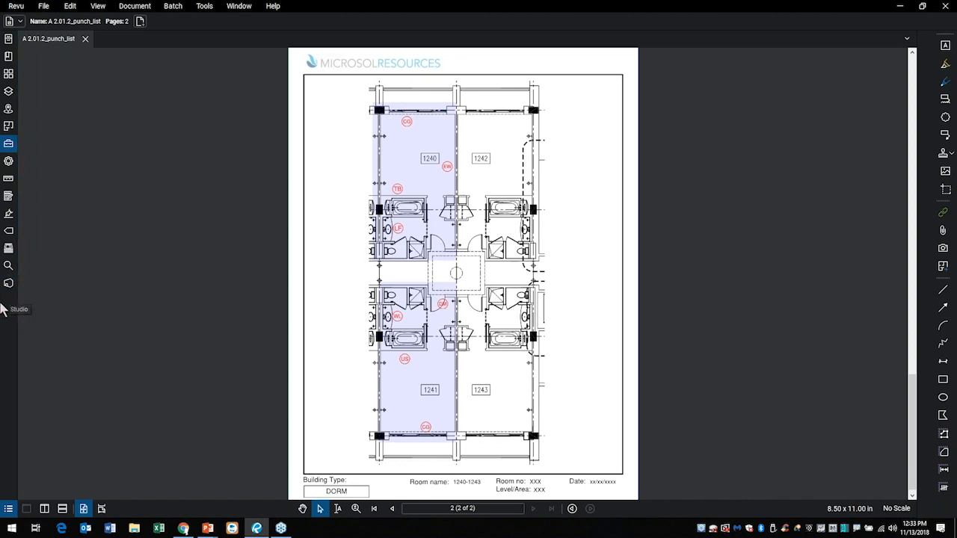
# Start a new Studio session named Punch List Demo and accept the session invitation without adding invitees.
pyautogui.click(10, 285)
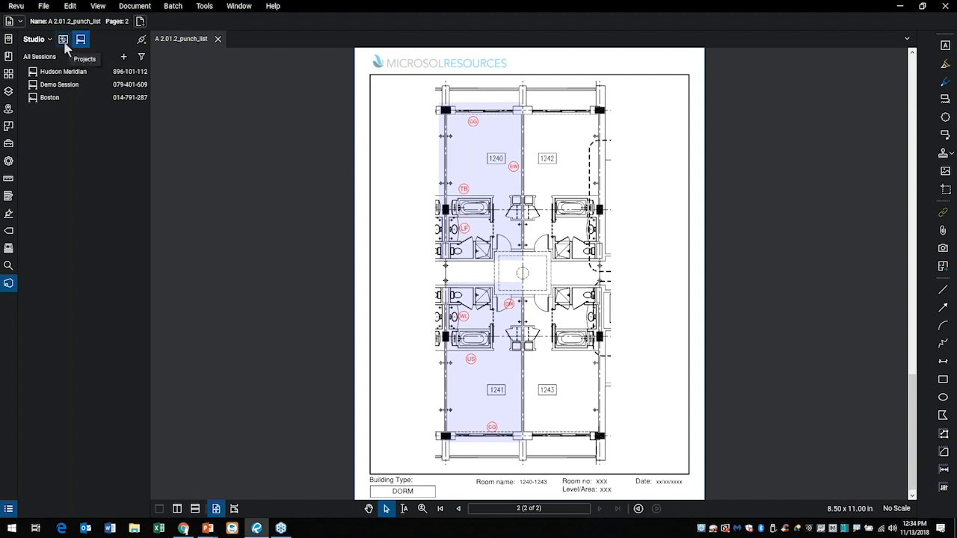
pyautogui.click(64, 40)
pyautogui.click(125, 60)
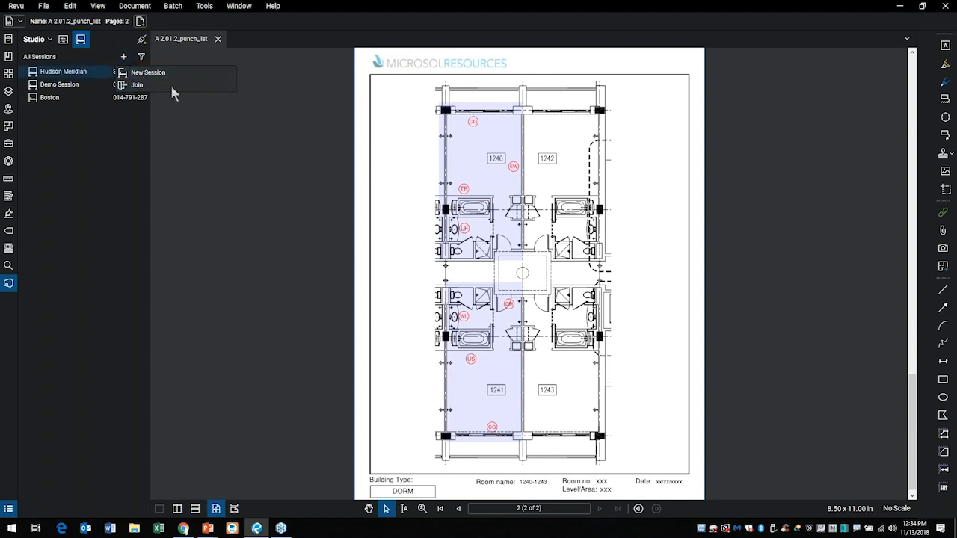
pyautogui.click(149, 73)
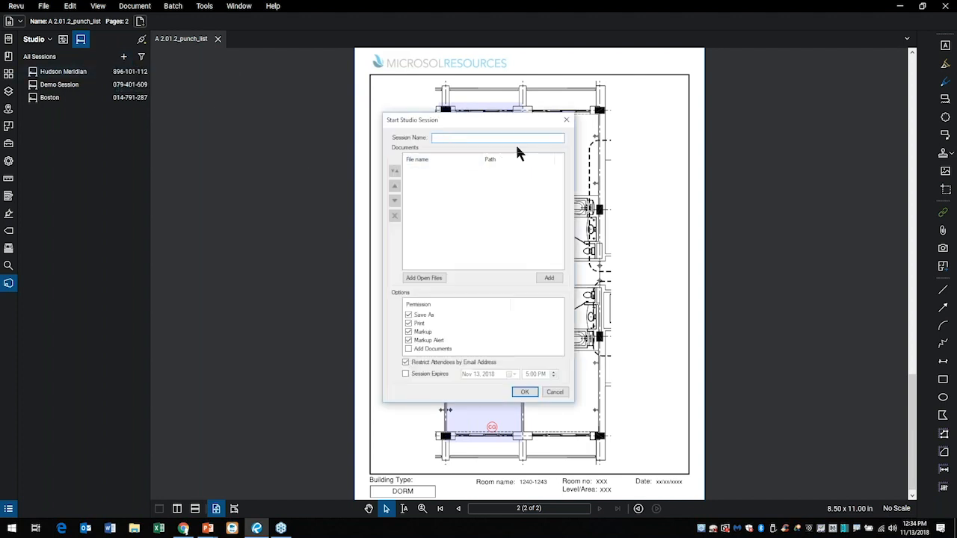
pyautogui.write('Punch List Demo')
pyautogui.press('Return')
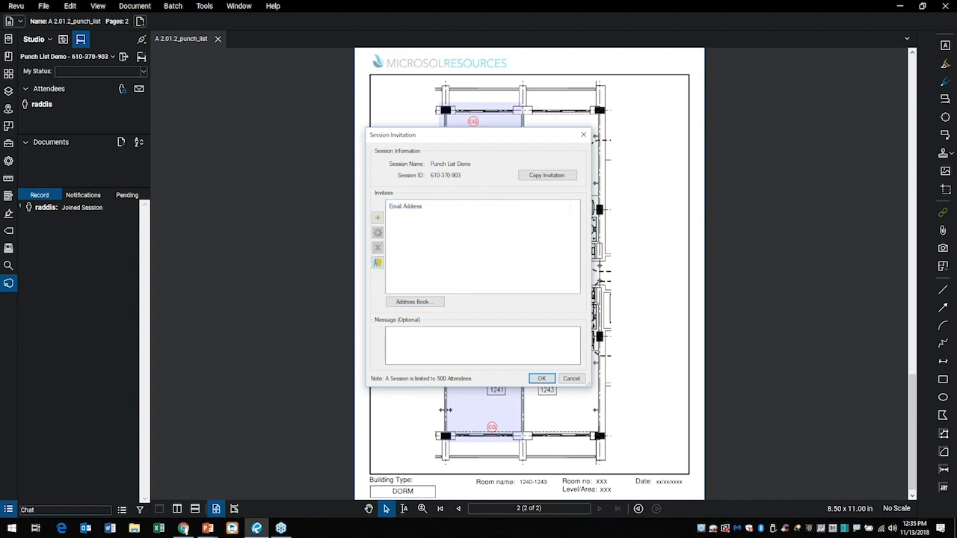
pyautogui.click(545, 380)
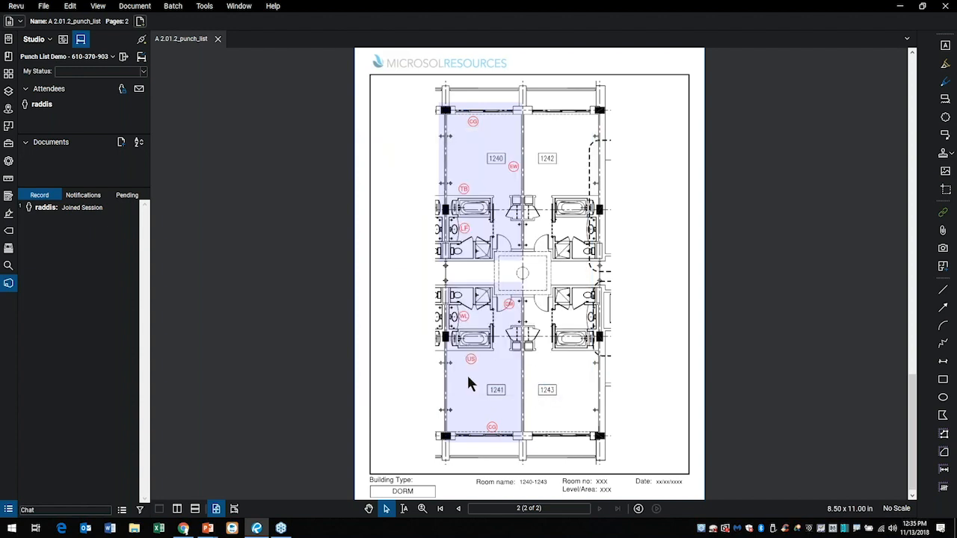
pyautogui.click(66, 214)
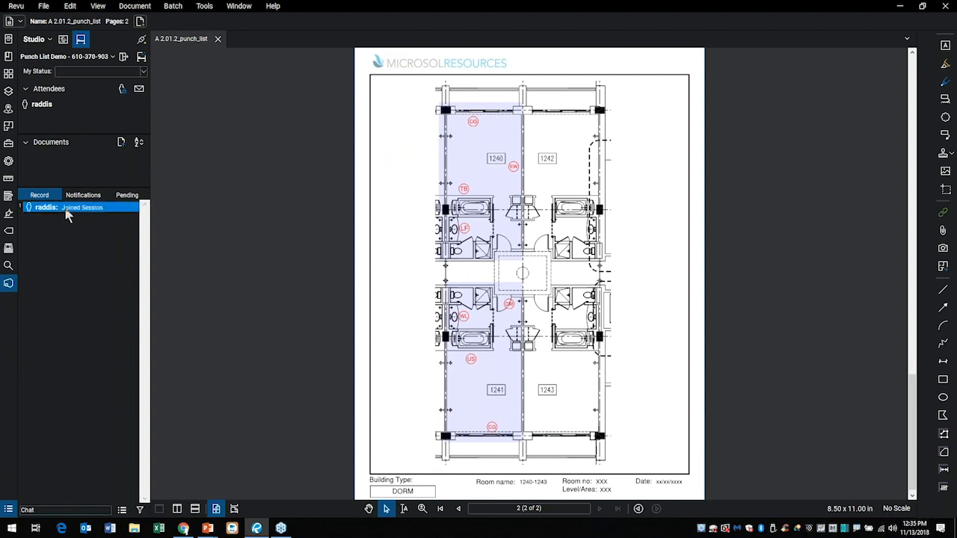
pyautogui.rightClick(69, 214)
pyautogui.click(52, 270)
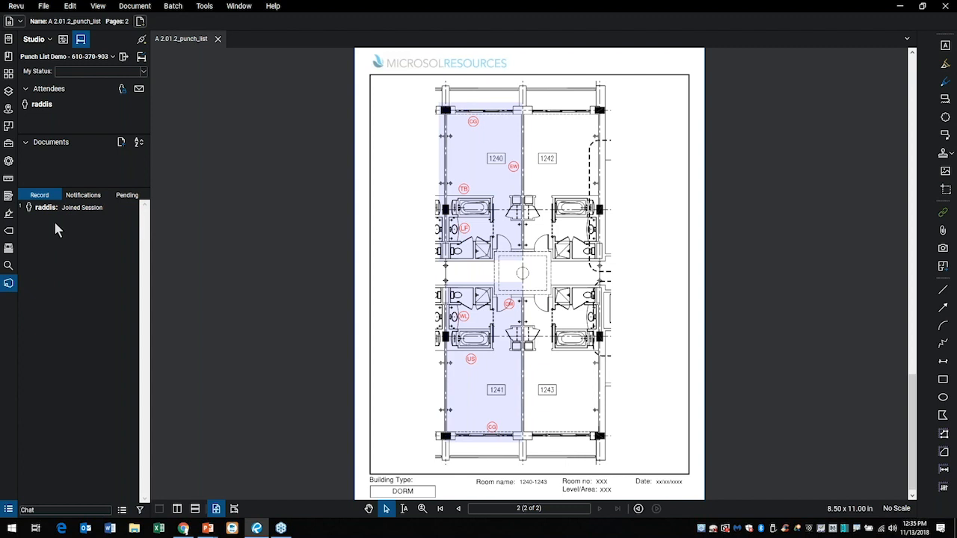
pyautogui.moveTo(35, 206)
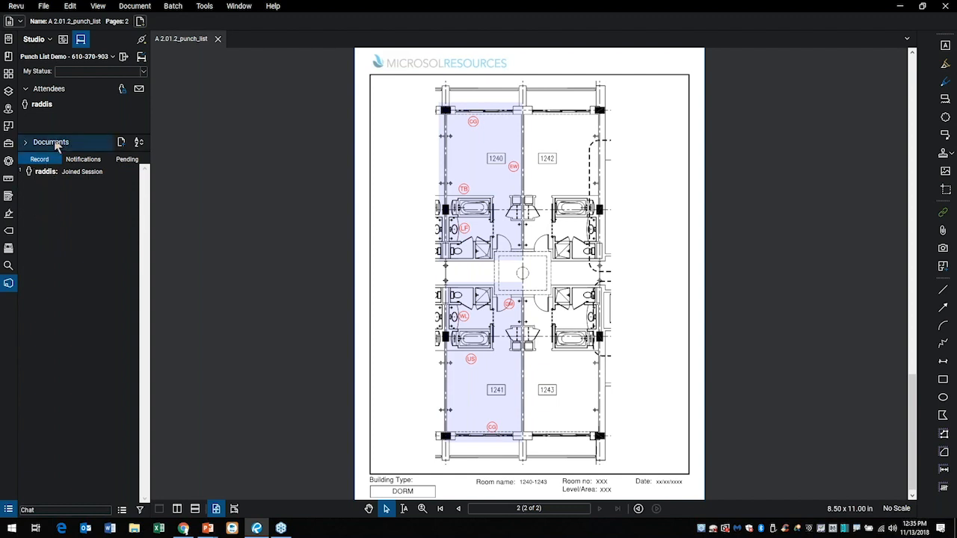
# Add A 2.01.2_punch_list.pdf from the Bluebeam 2018 folder to the session's documents.
pyautogui.click(121, 144)
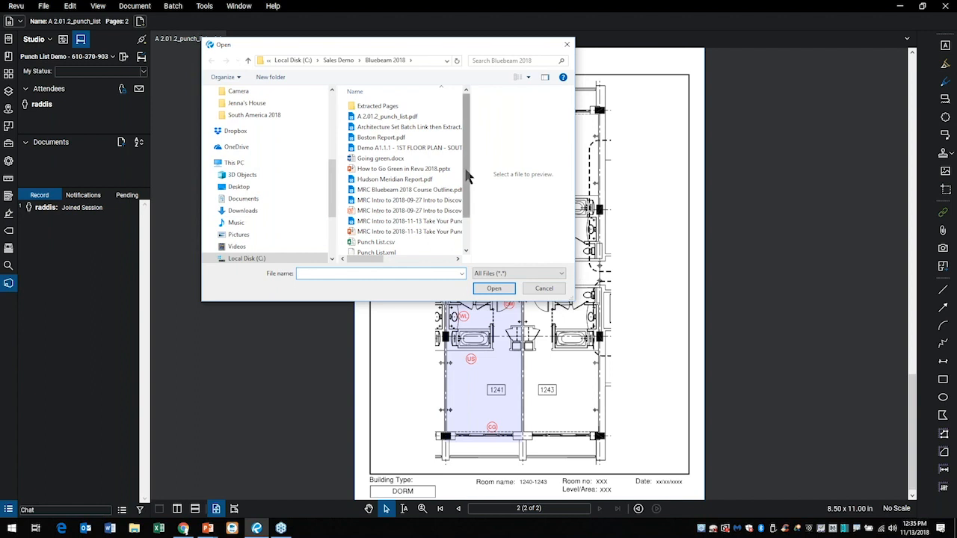
pyautogui.click(414, 119)
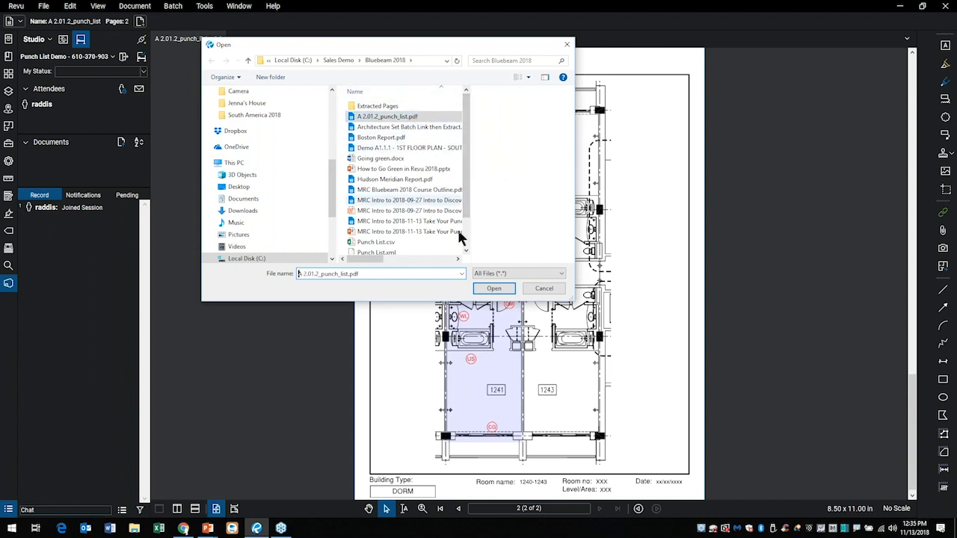
pyautogui.click(495, 290)
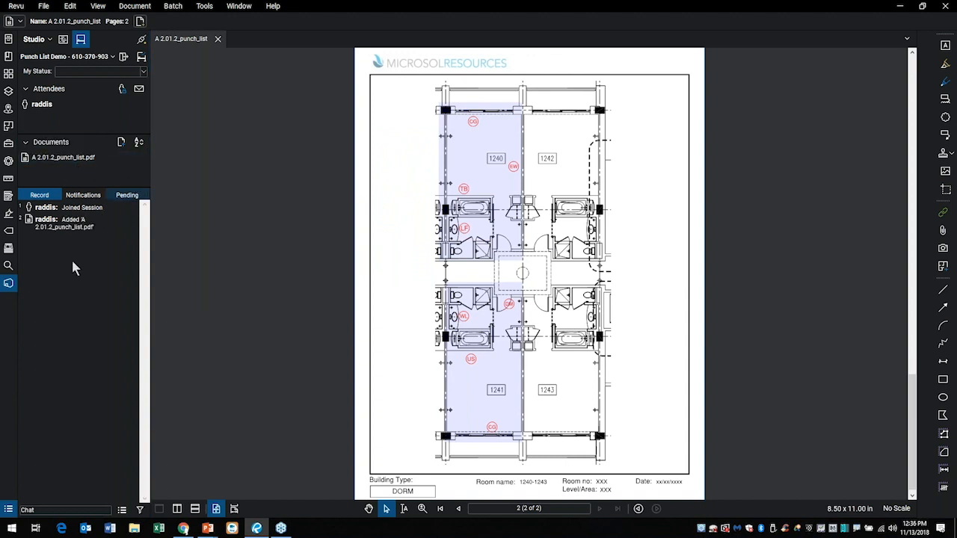
# Close the local punch list file and open the session's copy at page 2 with the session record showing.
pyautogui.click(218, 40)
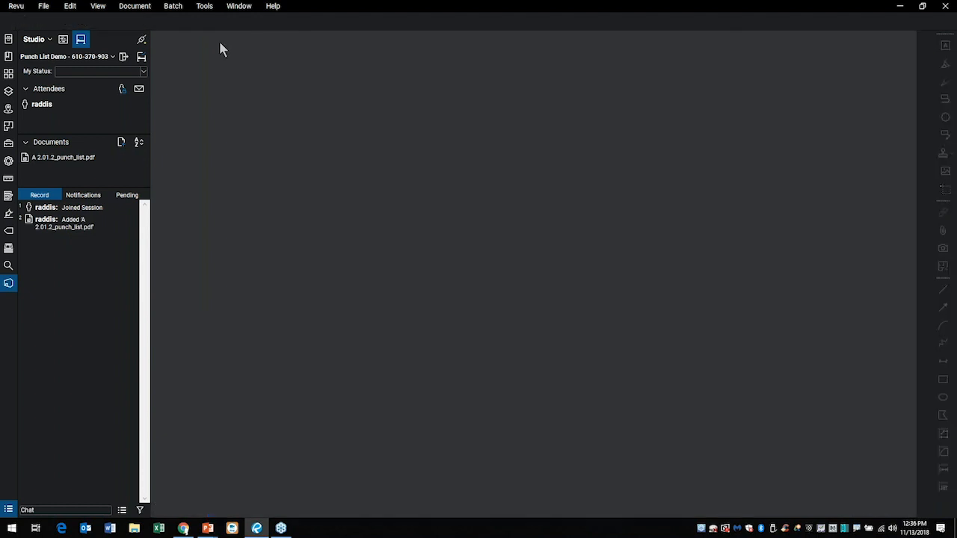
pyautogui.doubleClick(53, 158)
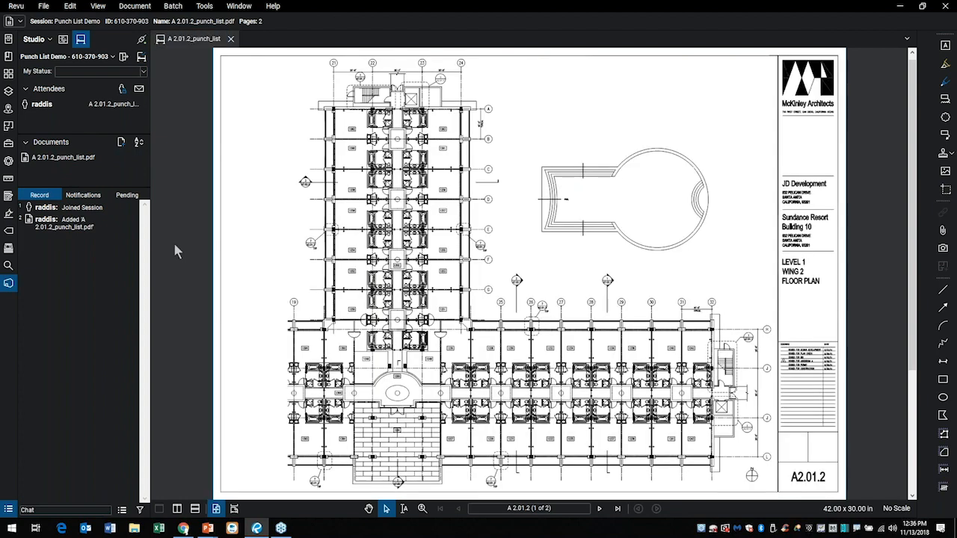
pyautogui.click(8, 75)
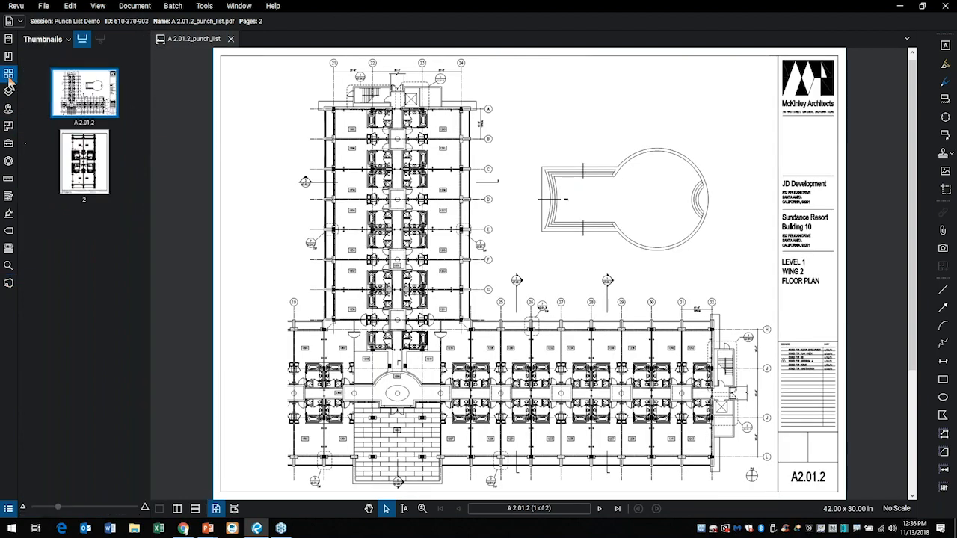
pyautogui.click(82, 176)
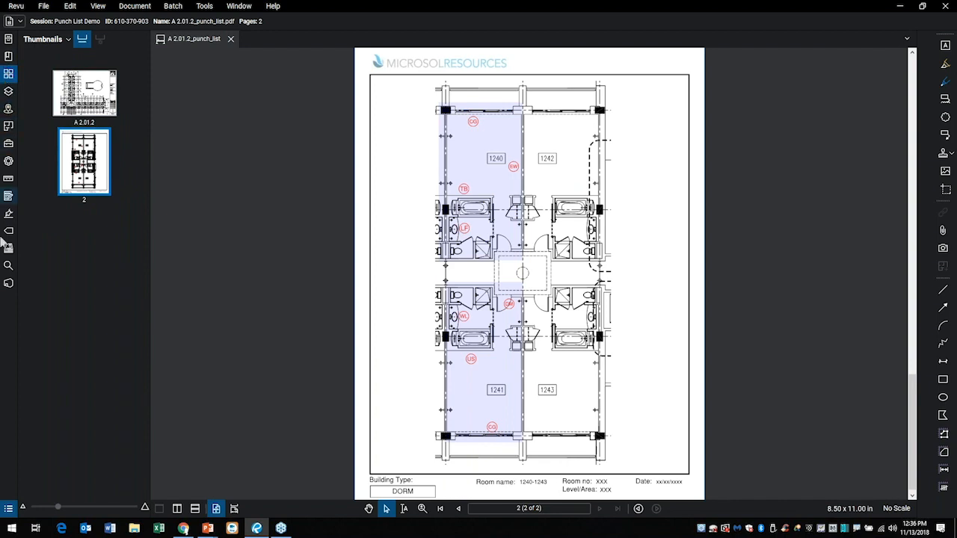
pyautogui.click(8, 283)
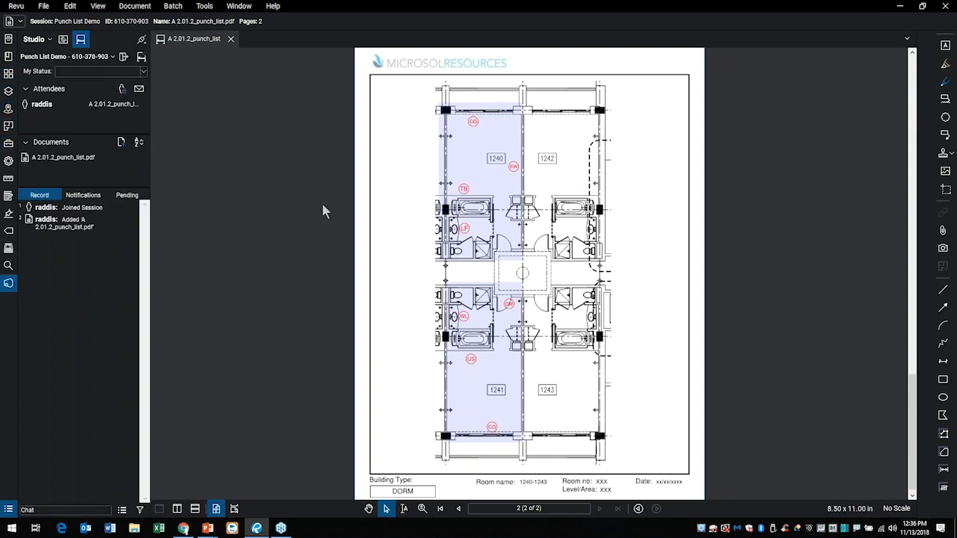
# Place the EI incomplete switch installation symbol from Electrical Issues in the upper right of room 1241, beside the closet.
pyautogui.scroll(3, 503, 404)
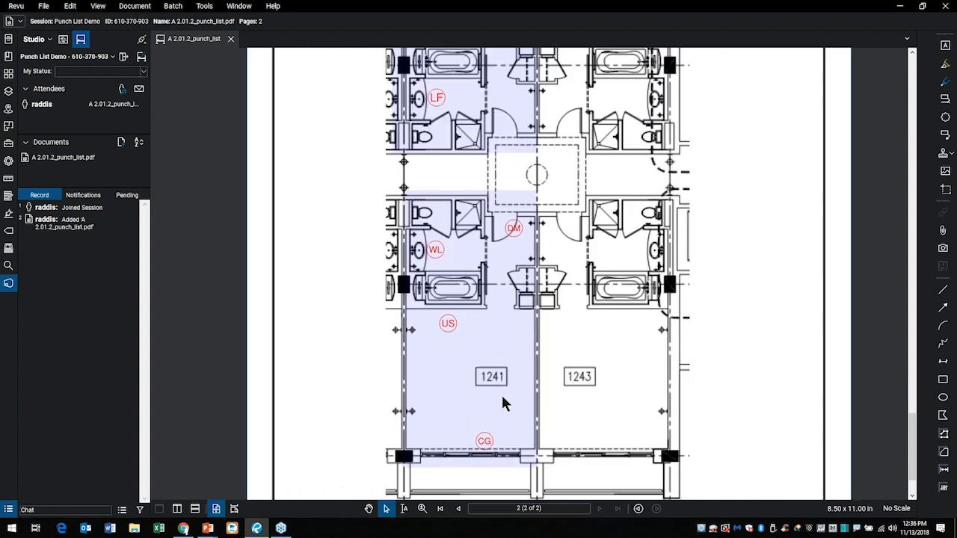
pyautogui.scroll(3, 422, 308)
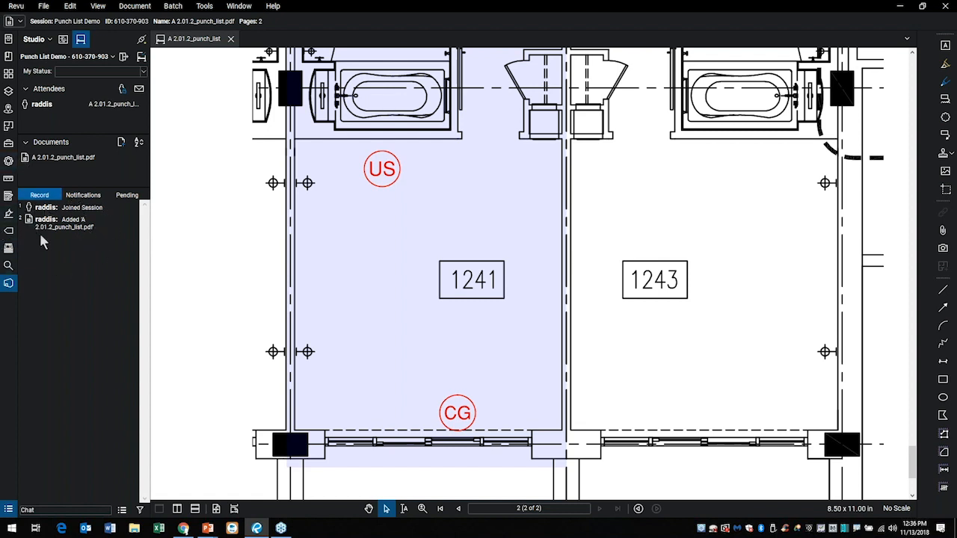
pyautogui.click(9, 144)
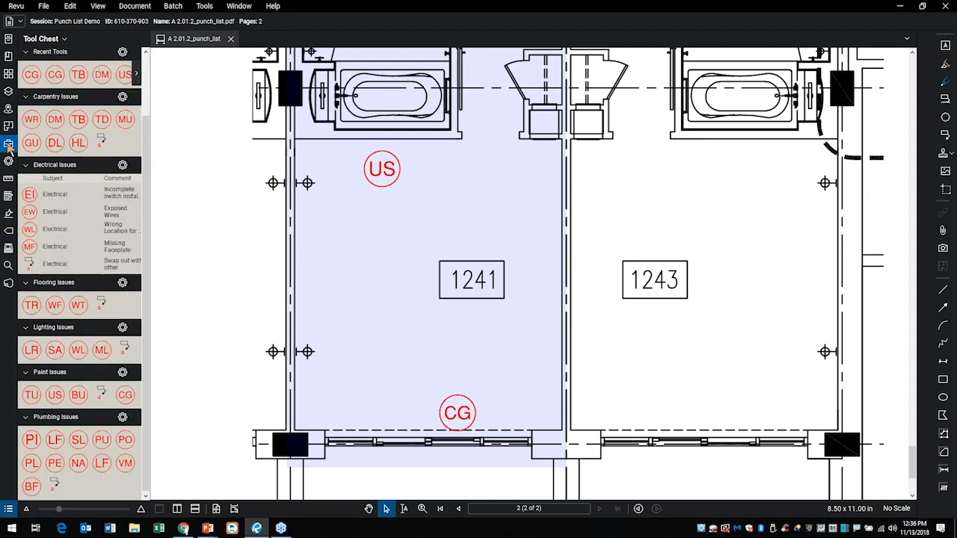
pyautogui.click(30, 196)
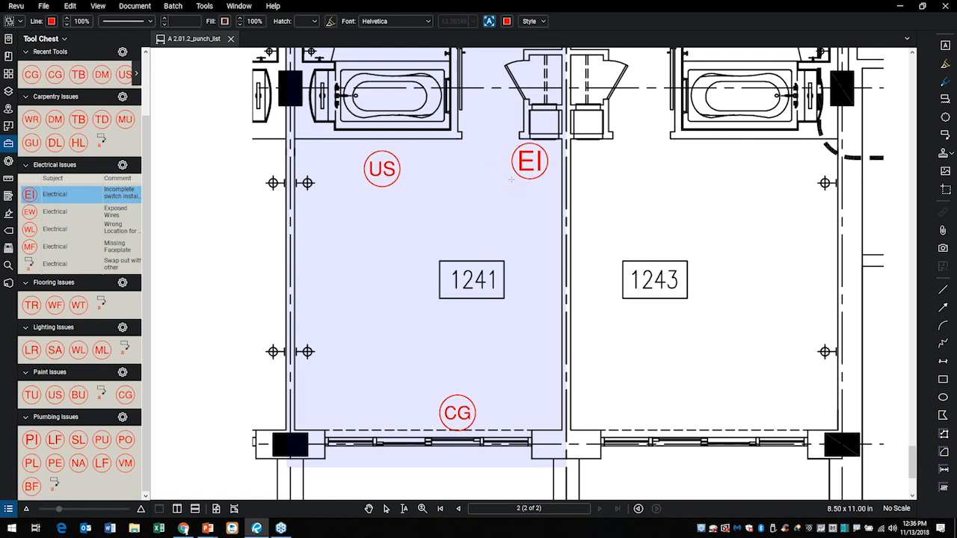
pyautogui.click(529, 162)
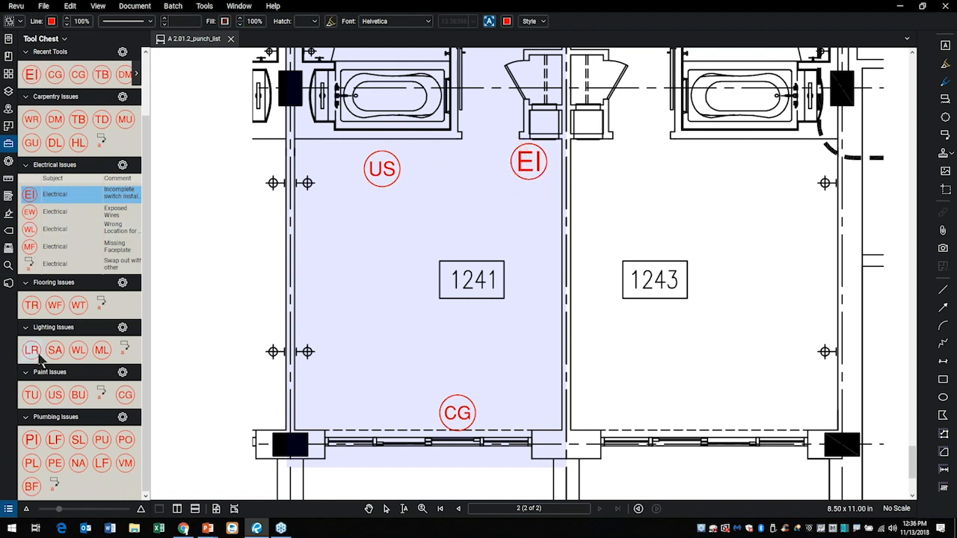
# Place the LR symbol from Lighting Issues along the left wall of room 1241 and show the session record.
pyautogui.click(32, 350)
pyautogui.click(344, 226)
pyautogui.click(317, 257)
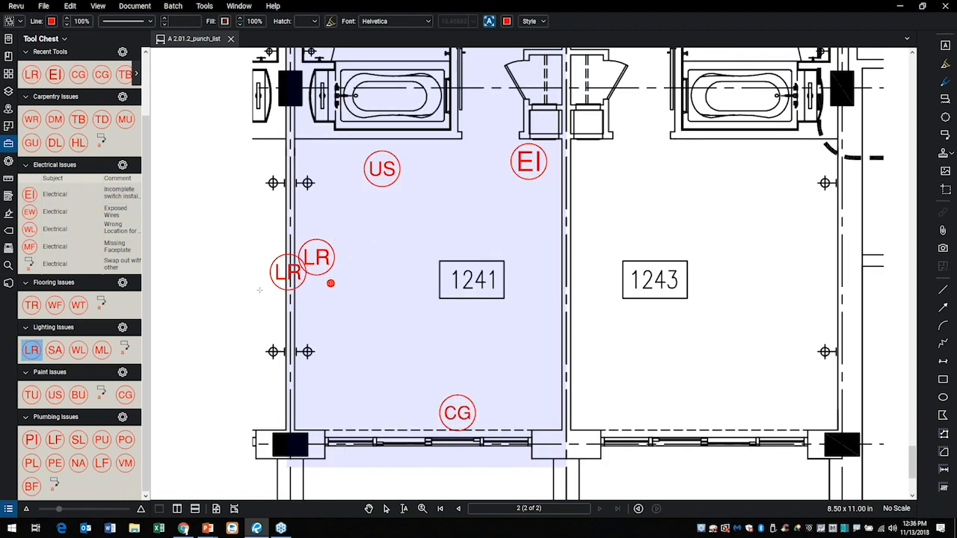
pyautogui.click(8, 286)
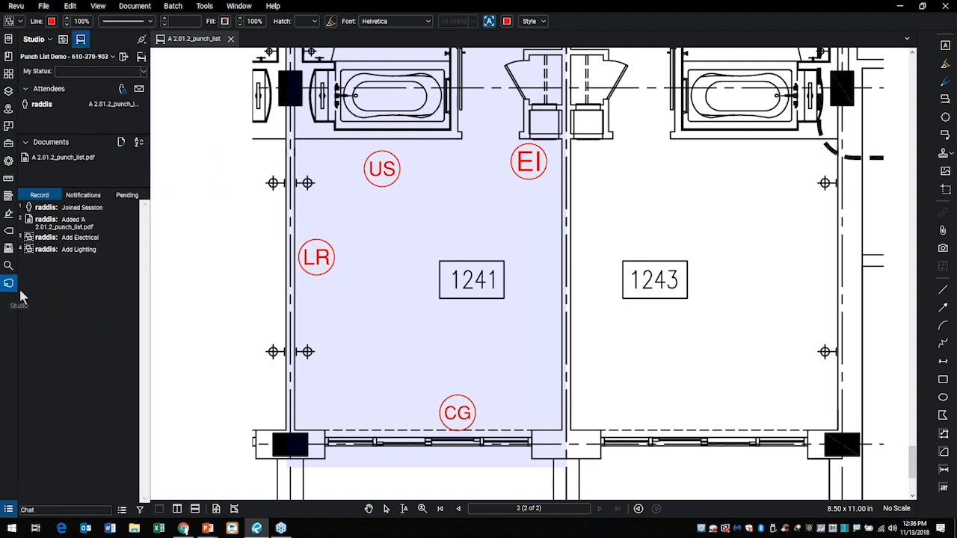
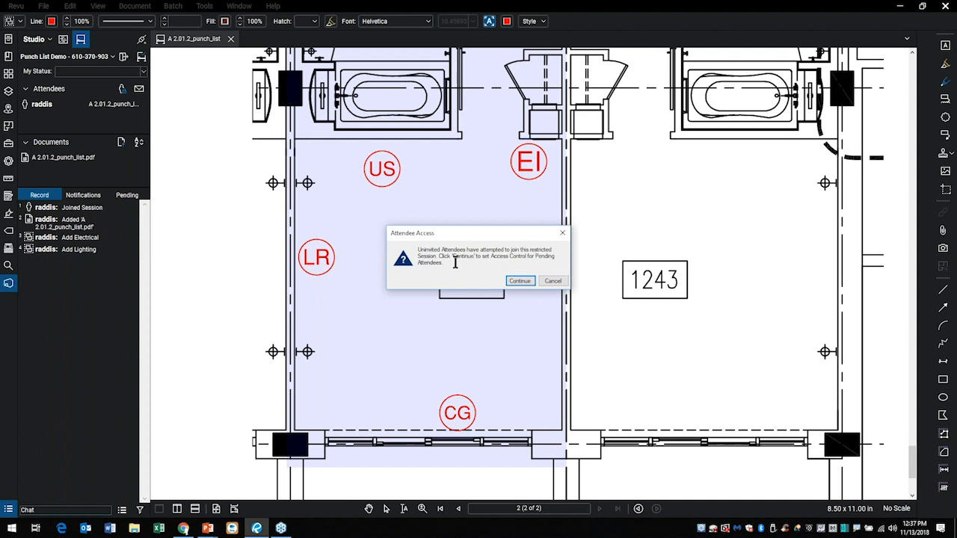
# Allow the pending attendee into the restricted Studio session and end the LR symbol placement.
pyautogui.click(519, 281)
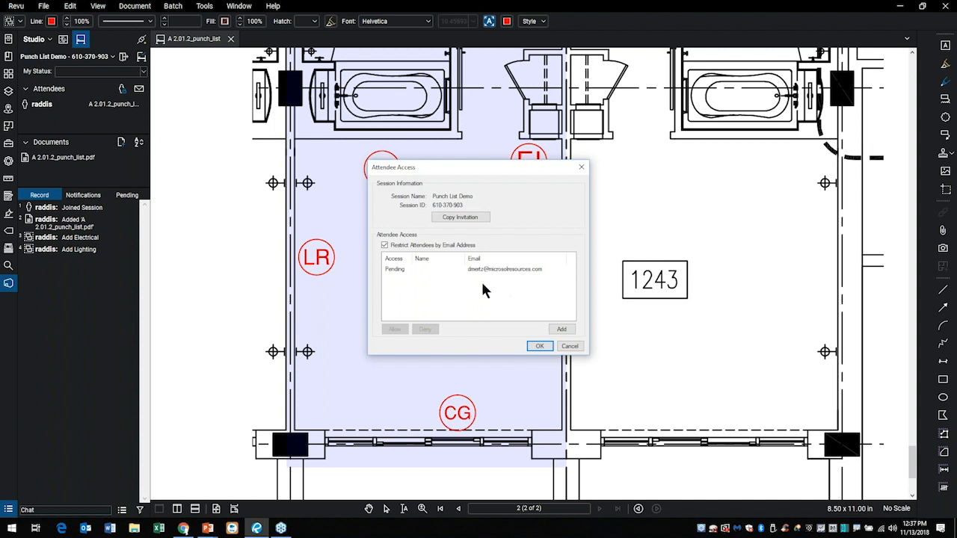
pyautogui.click(399, 270)
pyautogui.click(397, 331)
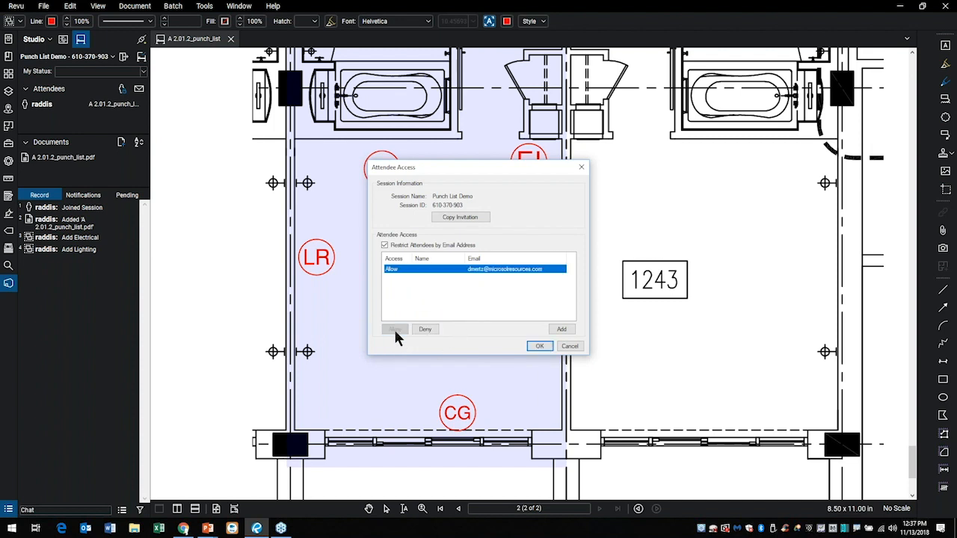
pyautogui.click(540, 346)
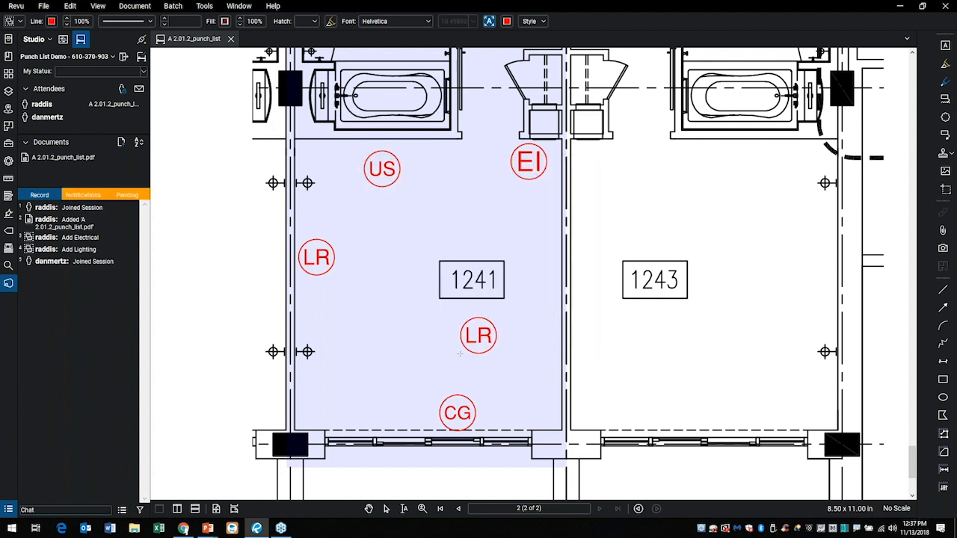
pyautogui.press('Escape')
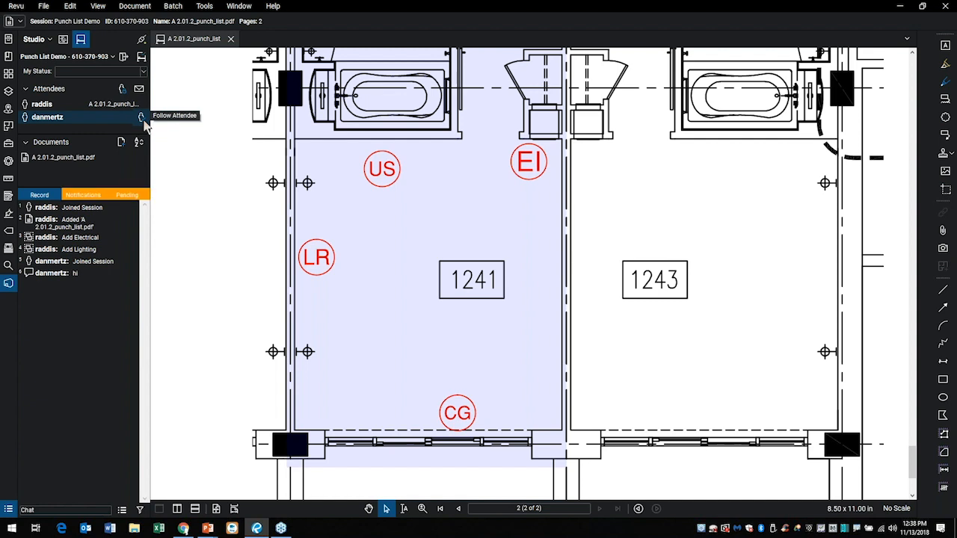
# Follow the other attendee's view of the session drawing, check the attendee access and options, and stop following.
pyautogui.click(142, 120)
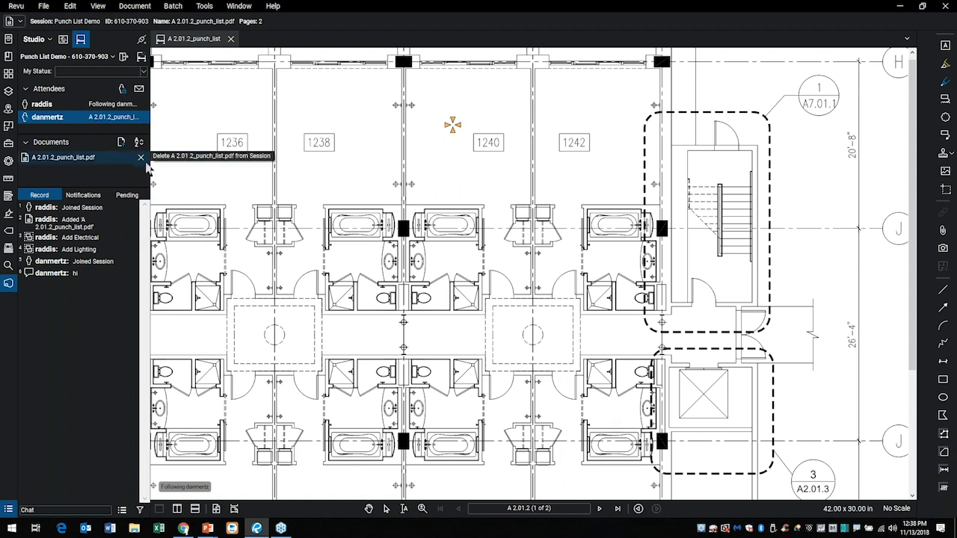
pyautogui.click(121, 89)
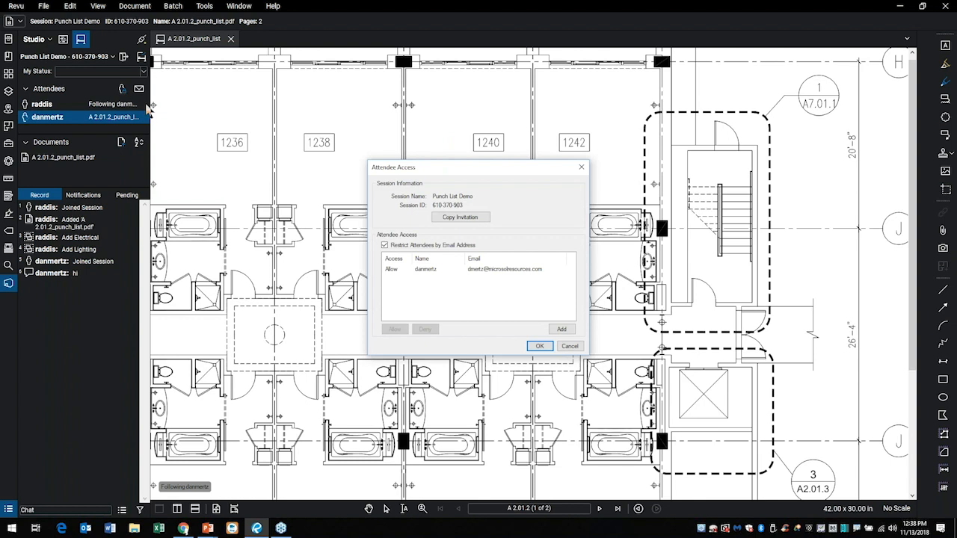
pyautogui.press('Escape')
pyautogui.moveTo(140, 118)
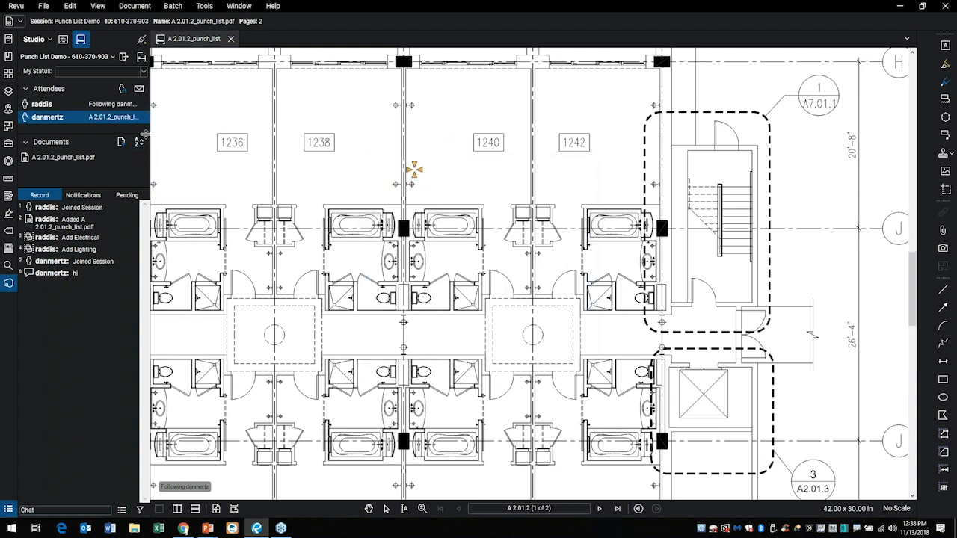
pyautogui.rightClick(142, 120)
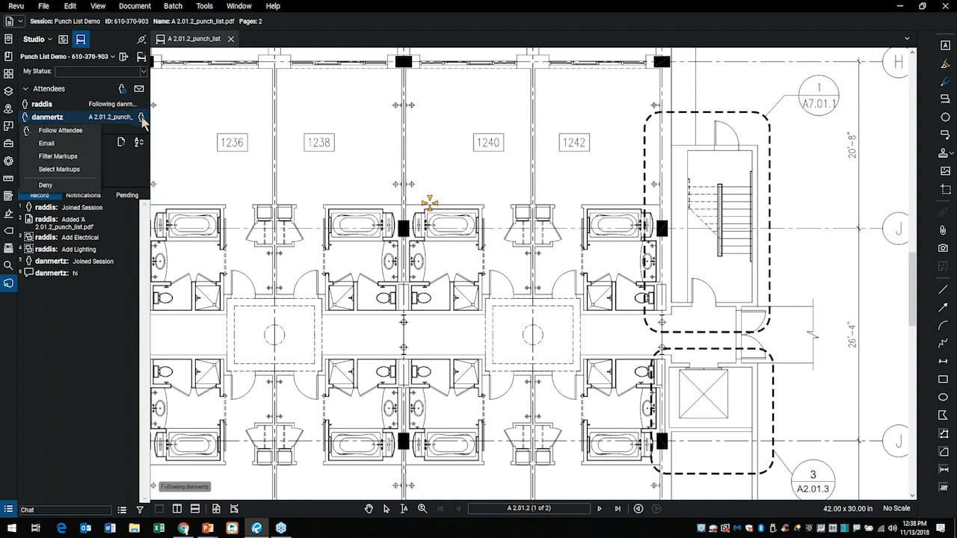
pyautogui.press('Escape')
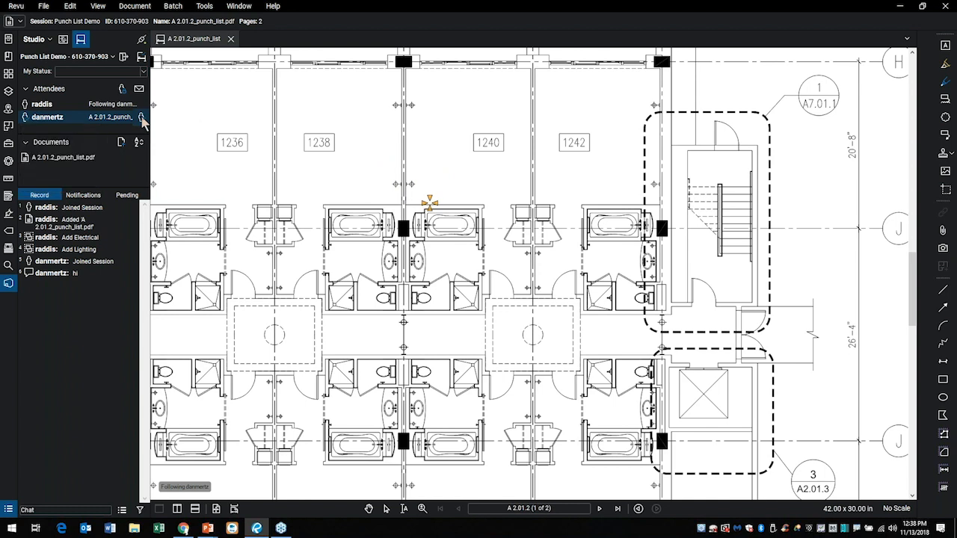
pyautogui.click(142, 122)
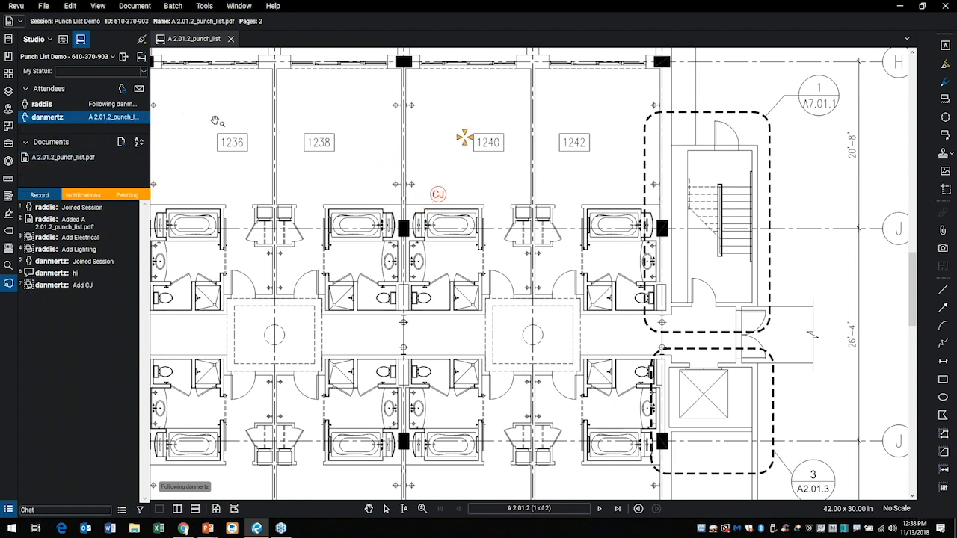
pyautogui.click(47, 106)
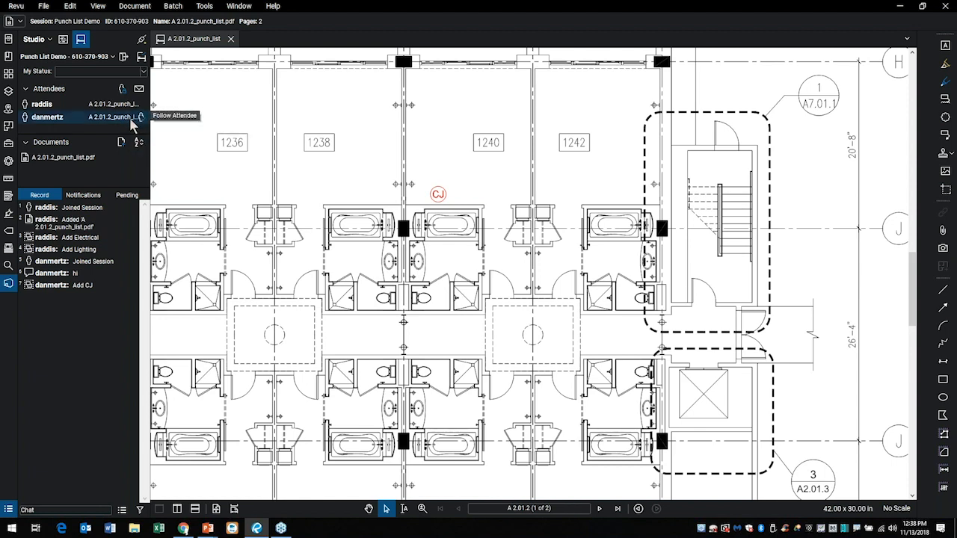
# Locate the other attendee's three CJ markups around room 1240 from their session record entries.
pyautogui.scroll(-2, 417, 266)
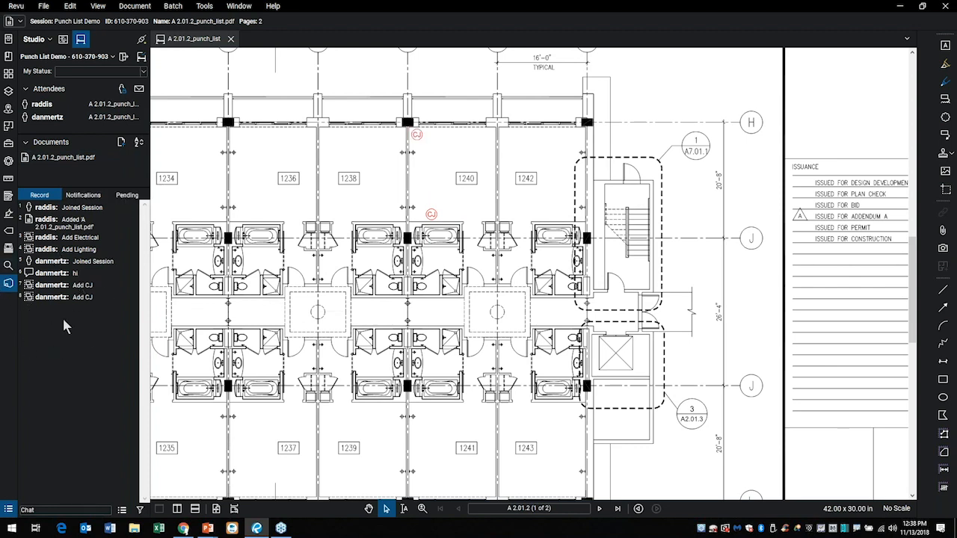
pyautogui.click(51, 297)
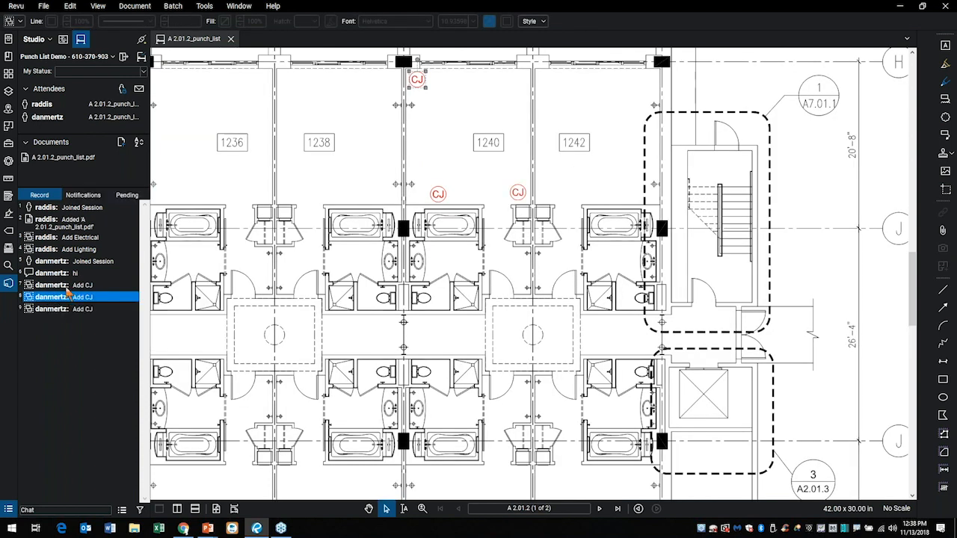
pyautogui.click(66, 287)
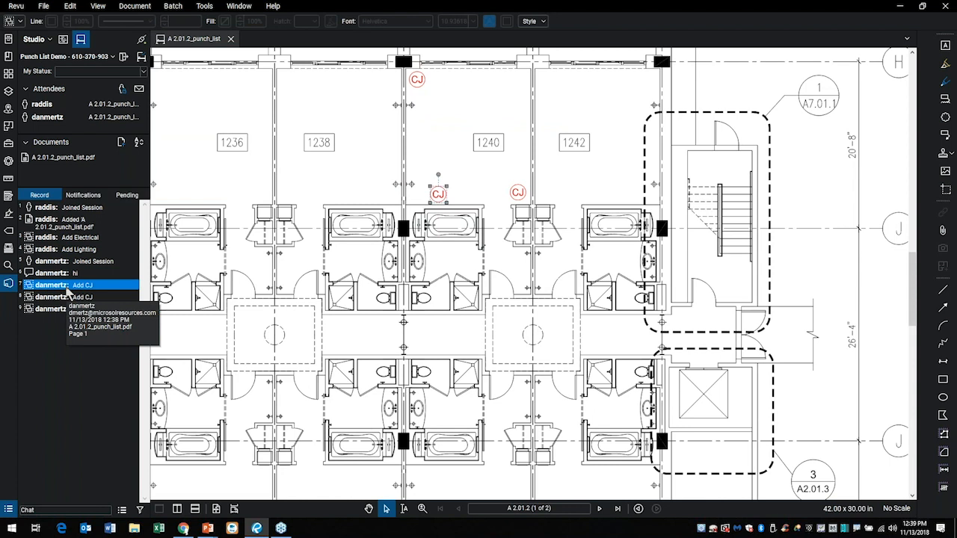
pyautogui.click(63, 312)
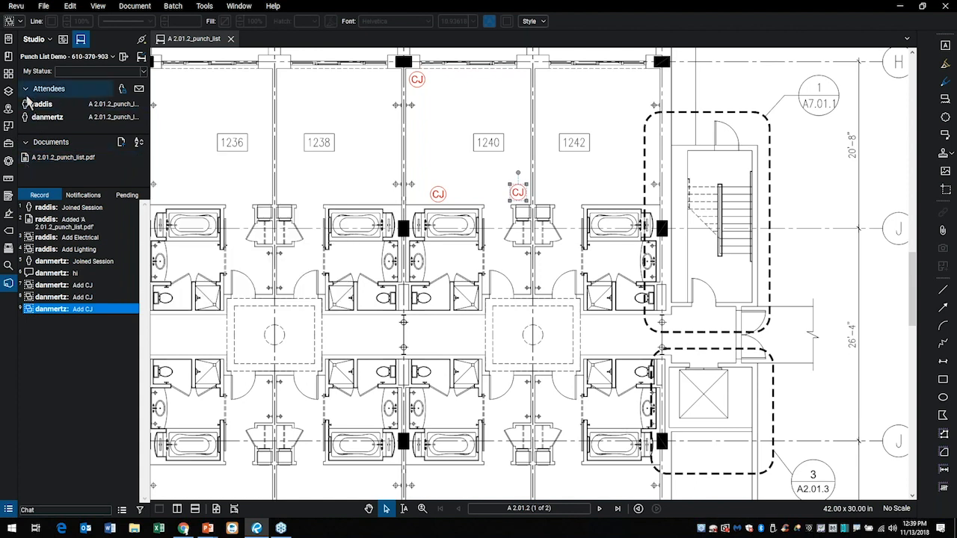
# Check page 2 of the session's punch list and return to the full floor plan on page A 2.01.2.
pyautogui.click(9, 73)
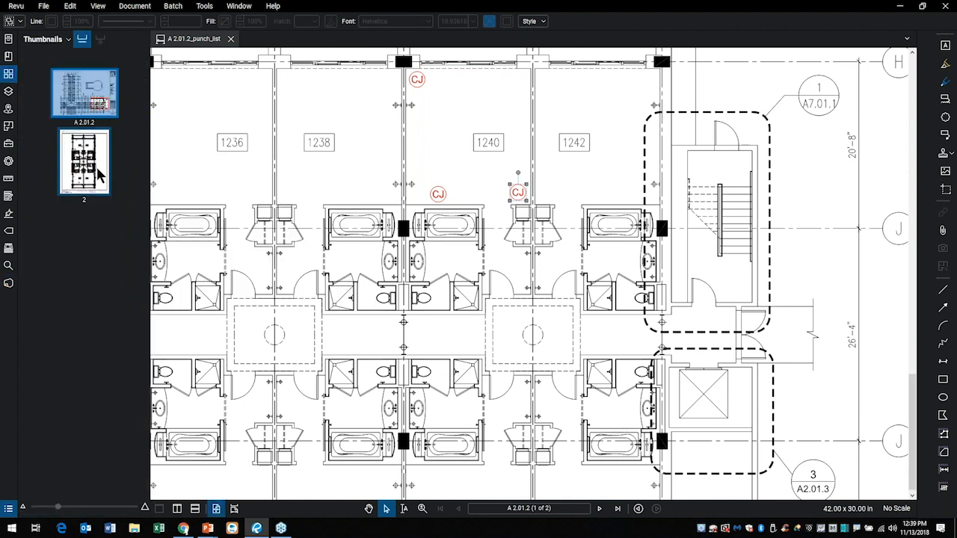
pyautogui.click(97, 174)
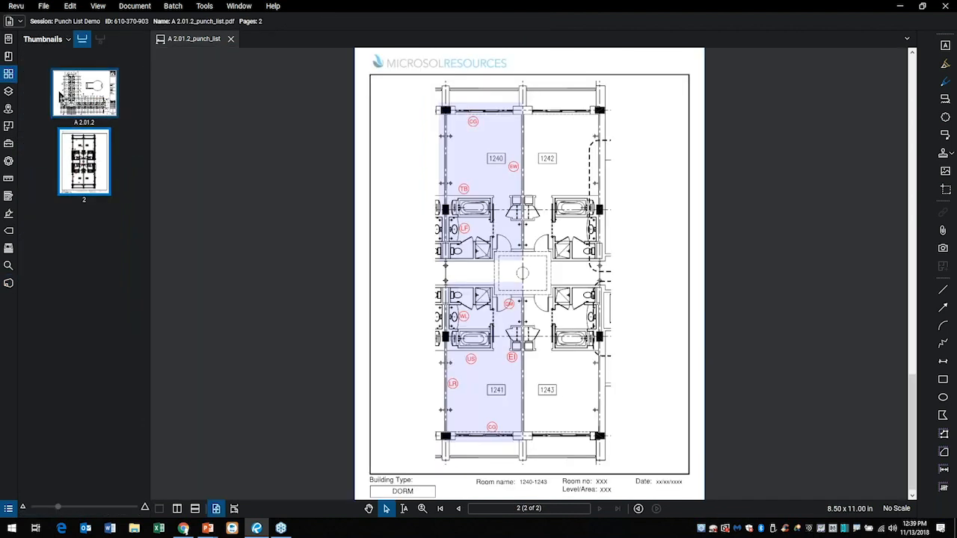
pyautogui.click(60, 98)
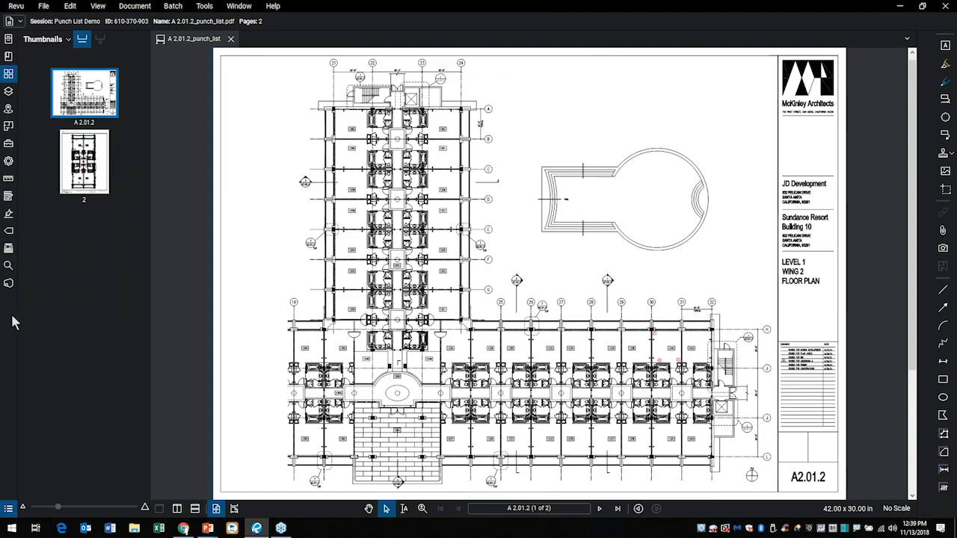
# Generate a PDF Package Report of the session and save it as Punch List Demo Report.pdf in the Bluebeam 2018 folder.
pyautogui.click(8, 283)
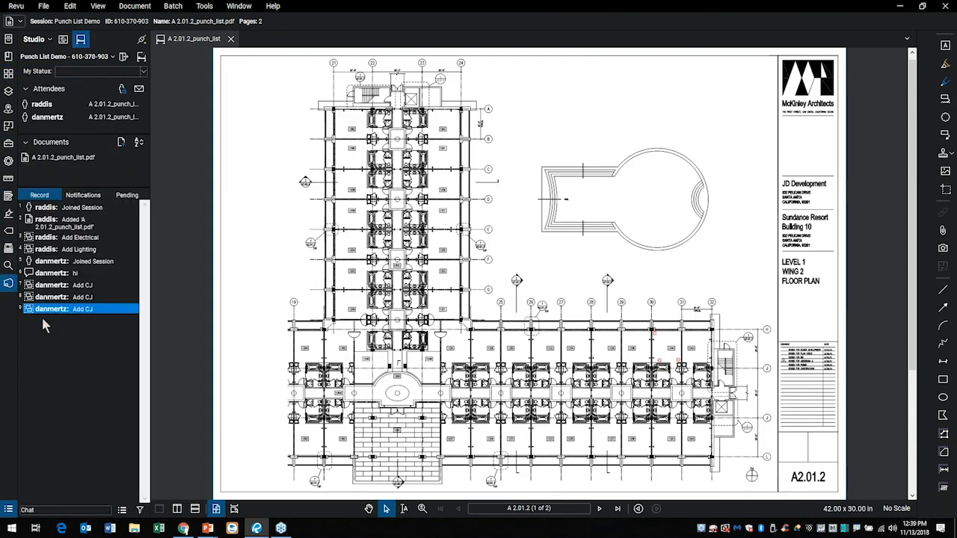
pyautogui.click(122, 511)
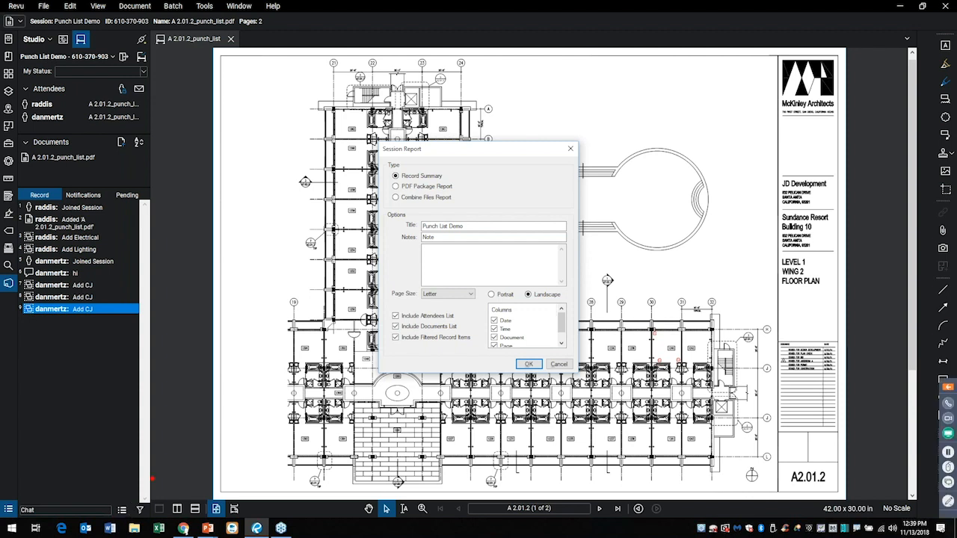
pyautogui.moveTo(535, 119)
pyautogui.mouseDown()
pyautogui.moveTo(294, 234)
pyautogui.moveTo(556, 395)
pyautogui.moveTo(528, 125)
pyautogui.mouseUp()
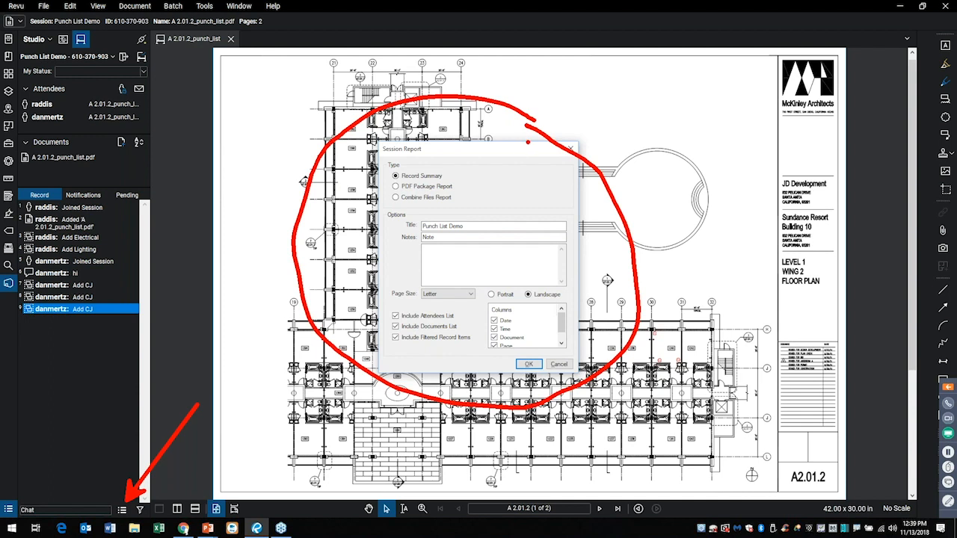
pyautogui.press('Escape')
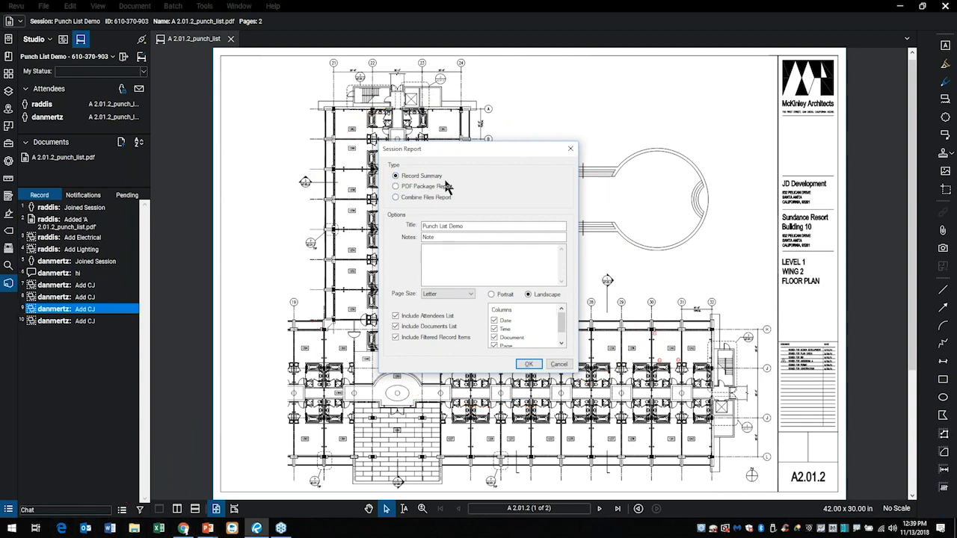
pyautogui.click(396, 187)
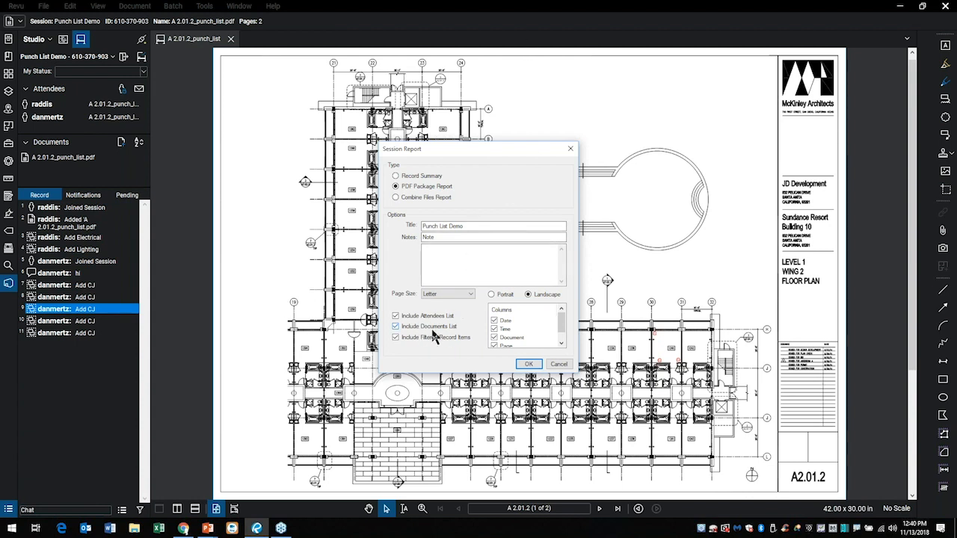
pyautogui.click(562, 344)
pyautogui.scroll(1, 563, 339)
pyautogui.click(529, 365)
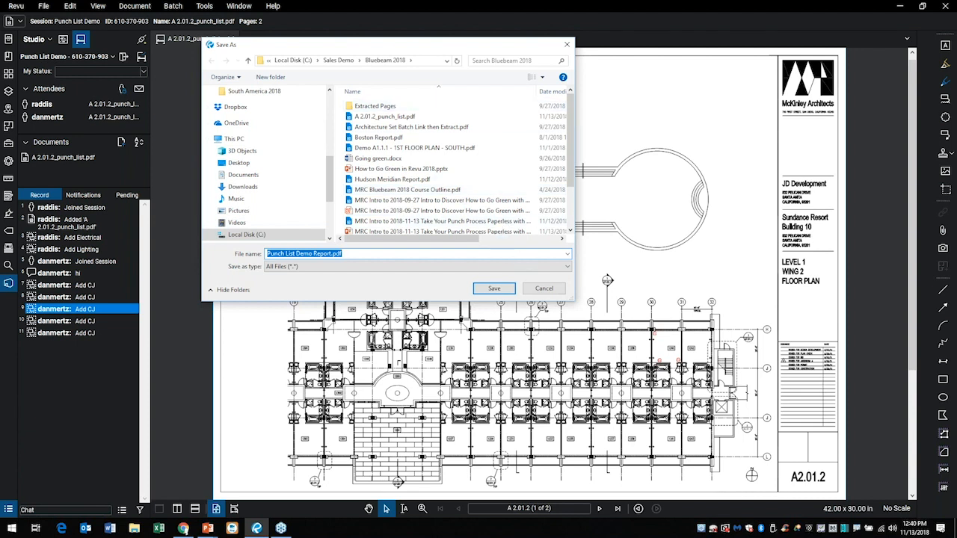
pyautogui.click(495, 289)
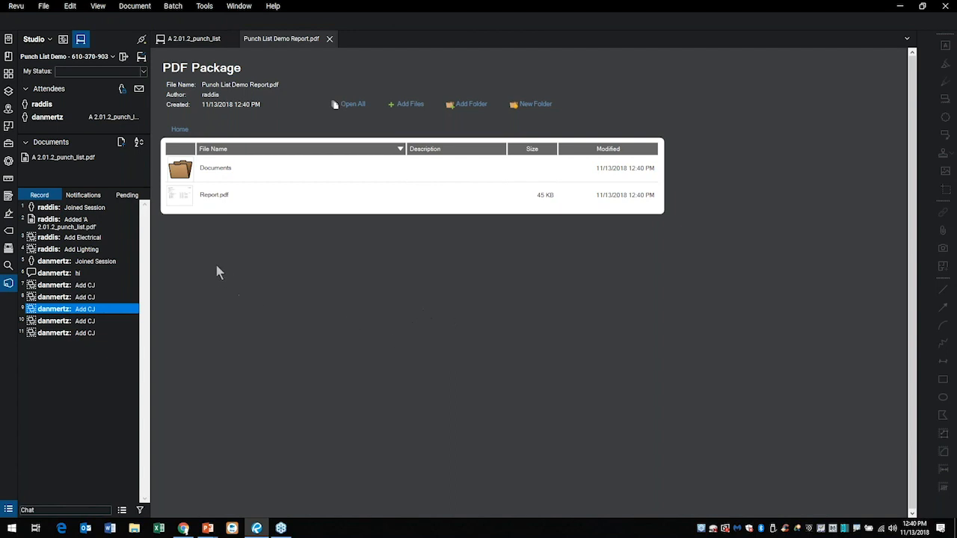
# Browse the report package's Documents folder, then read Report.pdf and follow record item 9's link to its markup.
pyautogui.doubleClick(218, 174)
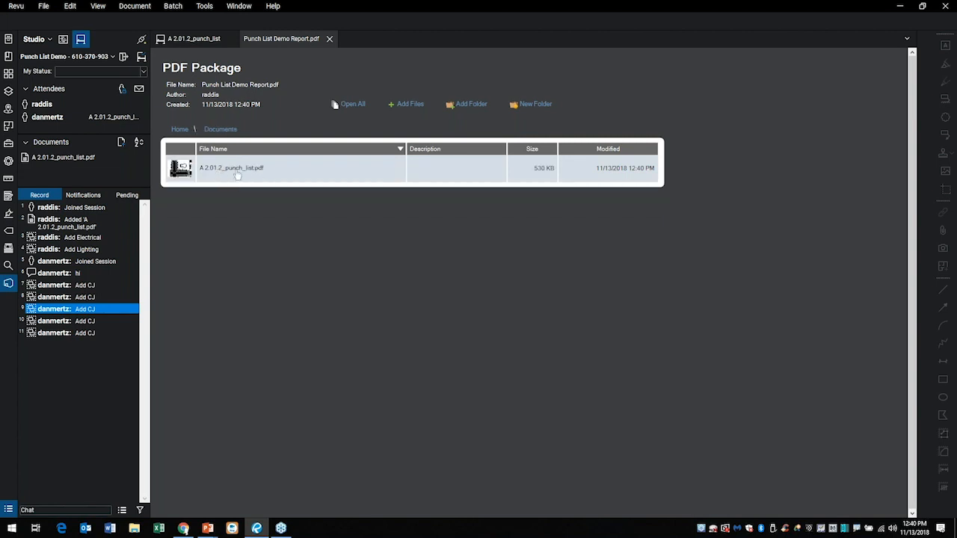
pyautogui.click(180, 132)
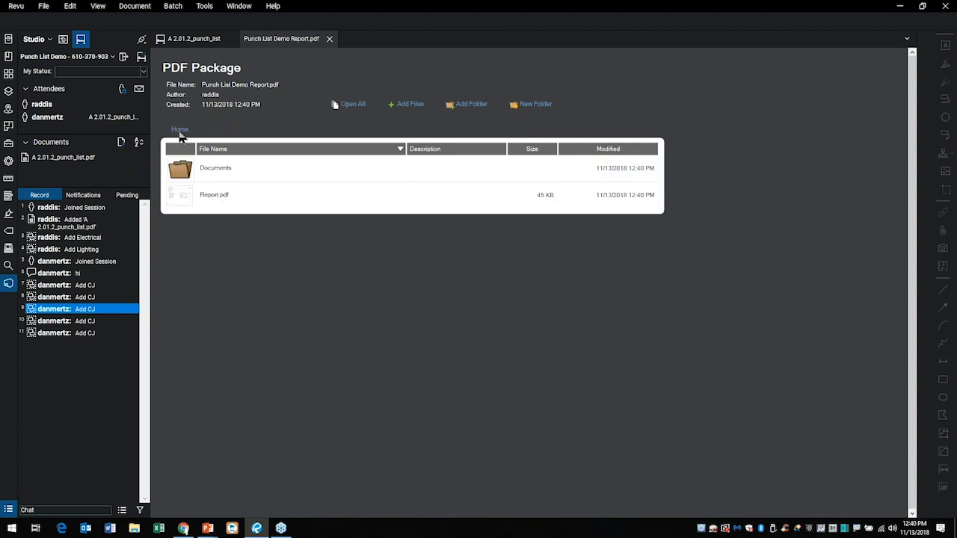
pyautogui.doubleClick(217, 197)
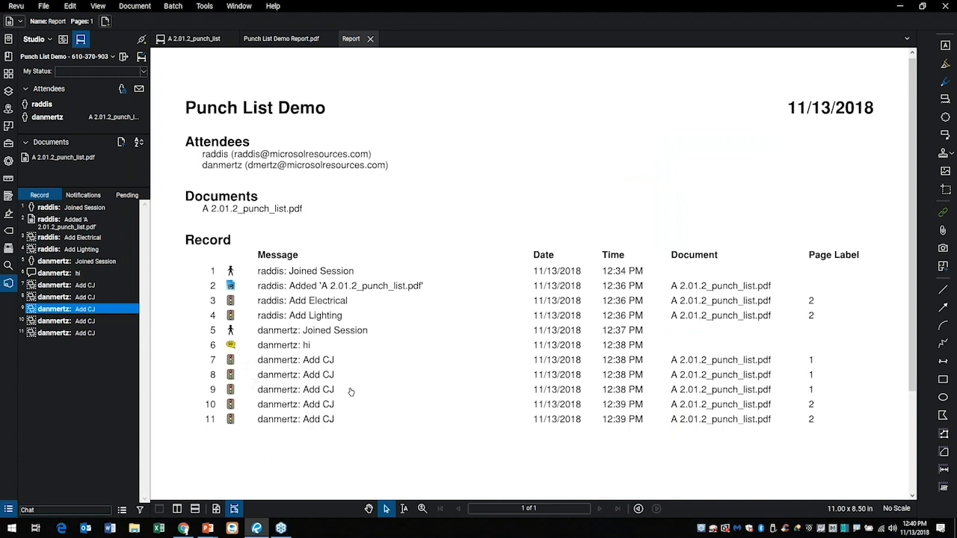
pyautogui.scroll(-3, 345, 400)
pyautogui.scroll(3, 409, 408)
pyautogui.scroll(-2, 391, 406)
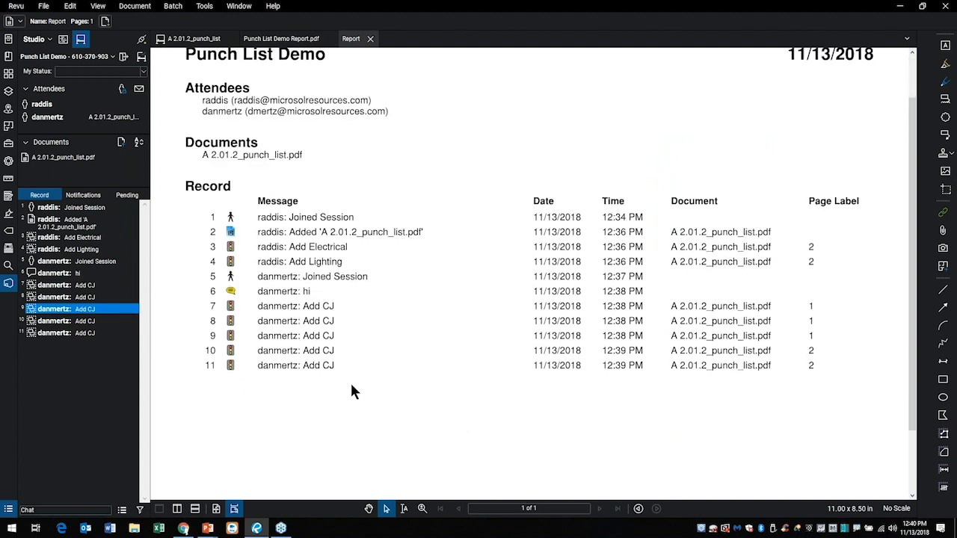
pyautogui.click(230, 337)
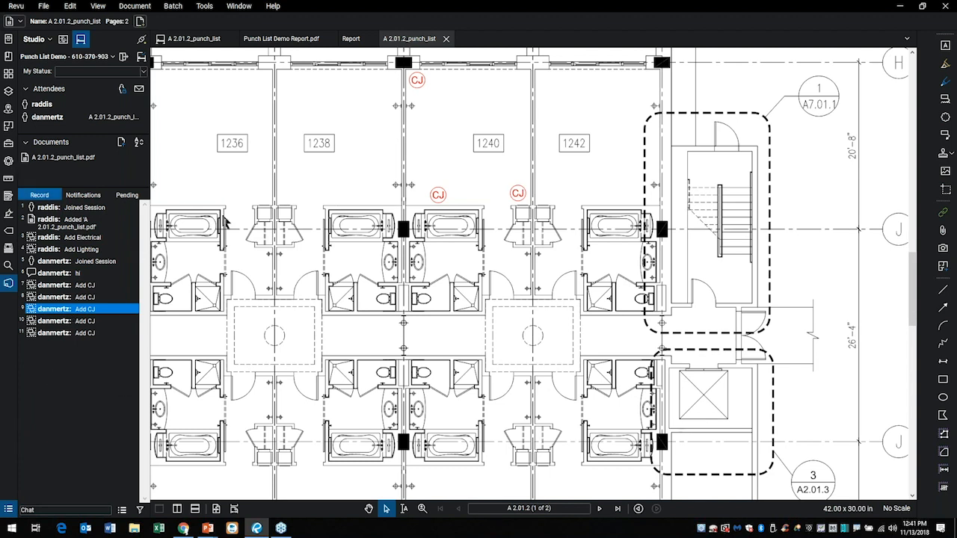
# Close the linked drawing, the report and its package, and show page 2 of the session's punch list.
pyautogui.click(445, 38)
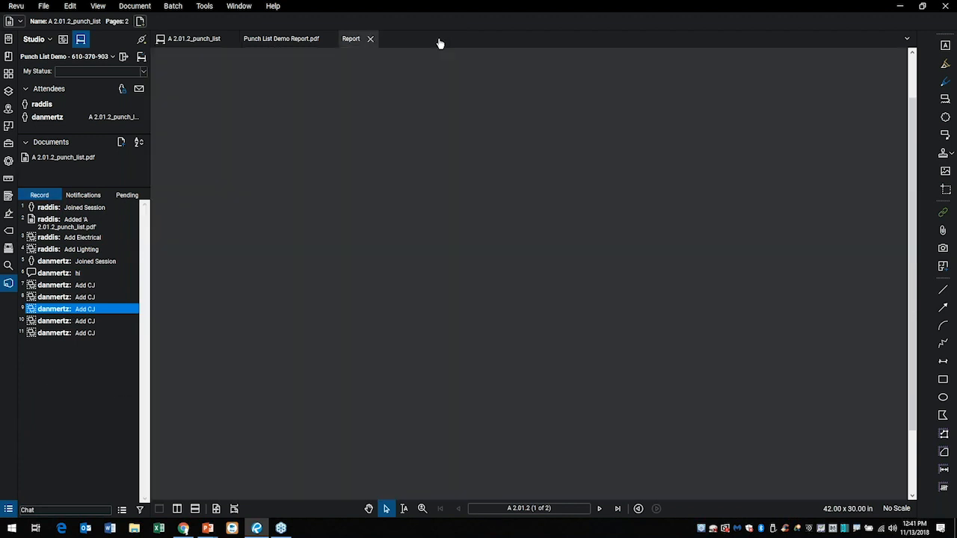
pyautogui.click(370, 39)
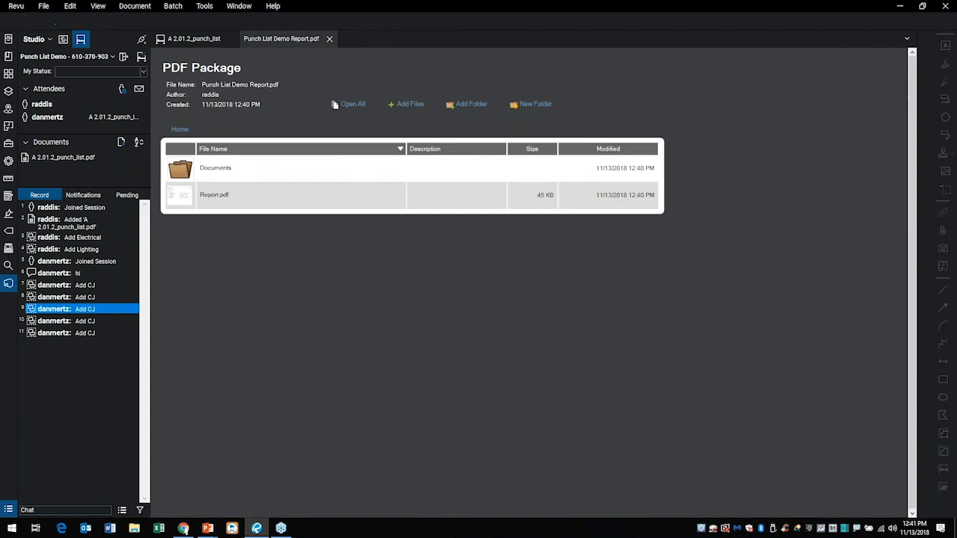
pyautogui.click(329, 39)
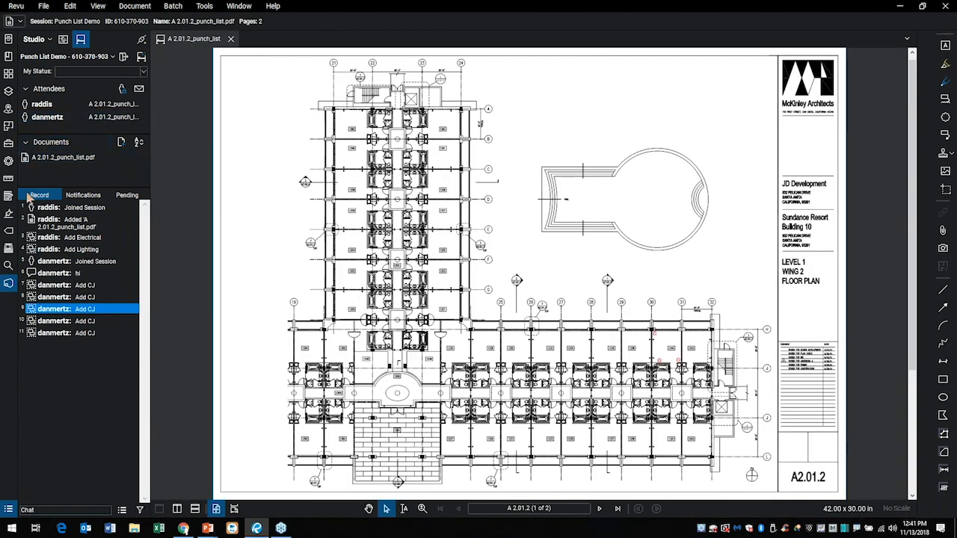
pyautogui.click(8, 73)
pyautogui.click(84, 162)
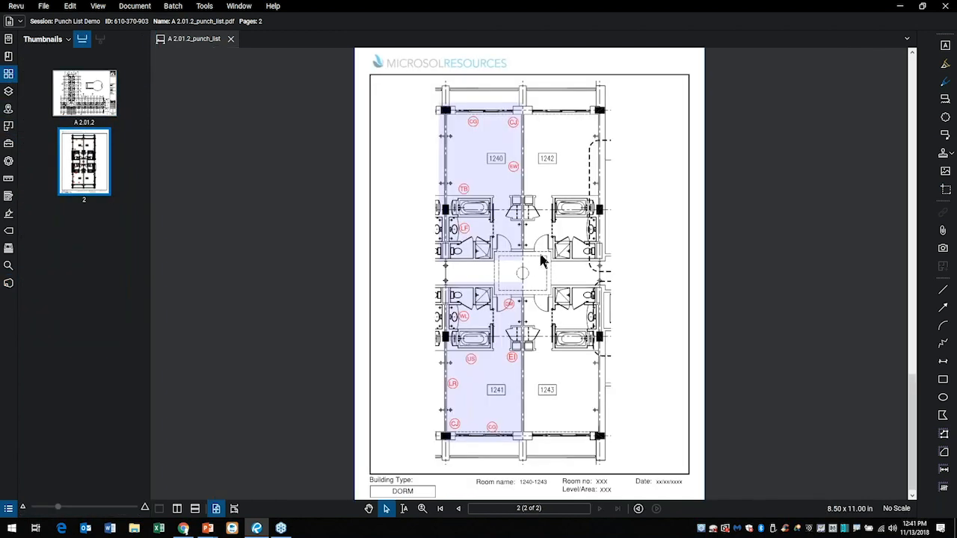
# Capture a photo with the Camera tool and place it on the plan beside the closets between rooms 1240 and 1242.
pyautogui.scroll(5, 498, 179)
pyautogui.scroll(2, 546, 172)
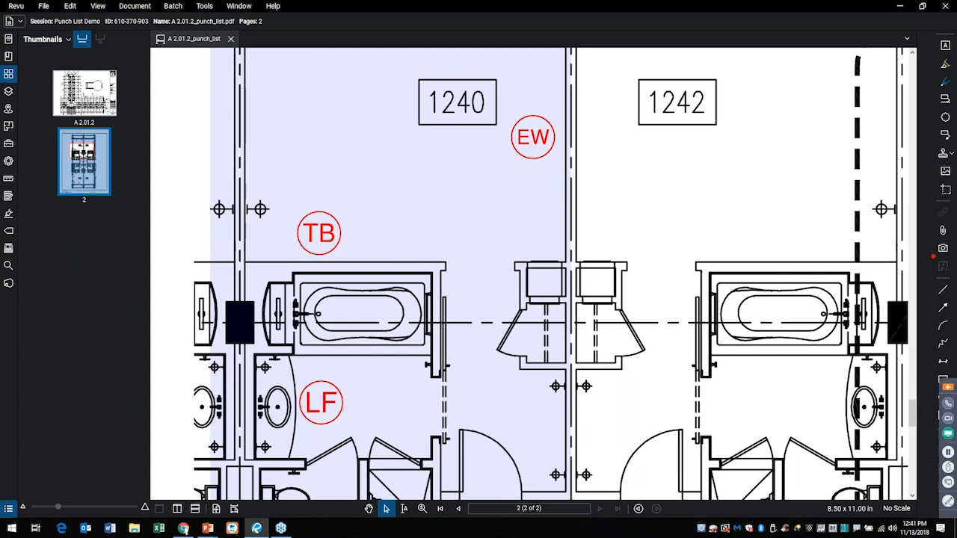
pyautogui.click(930, 249)
pyautogui.moveTo(923, 251); pyautogui.dragTo(742, 249)
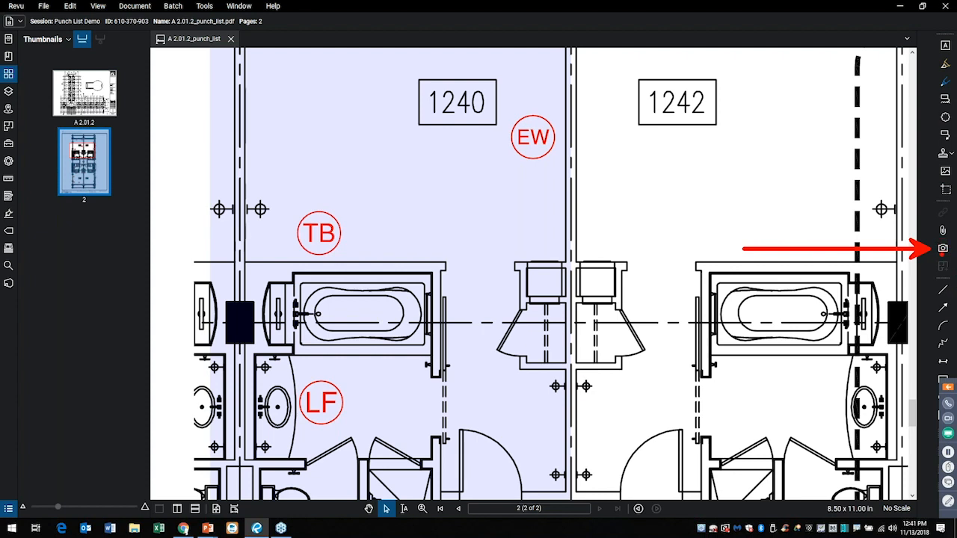
pyautogui.press('Escape')
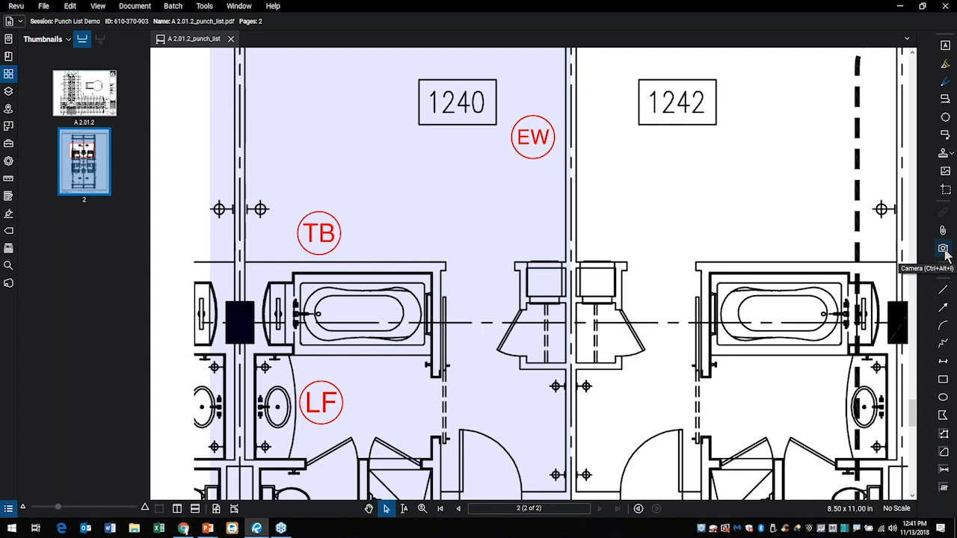
pyautogui.click(944, 254)
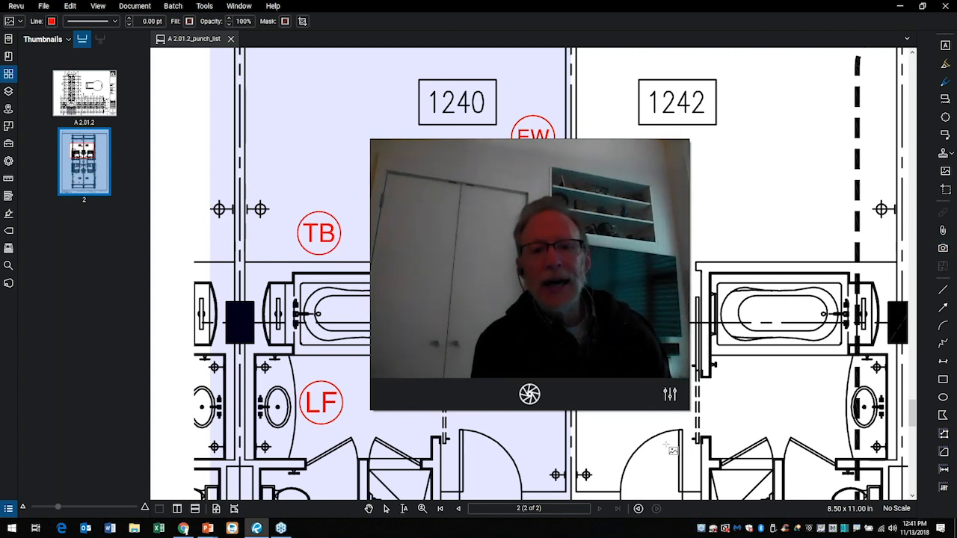
pyautogui.click(529, 395)
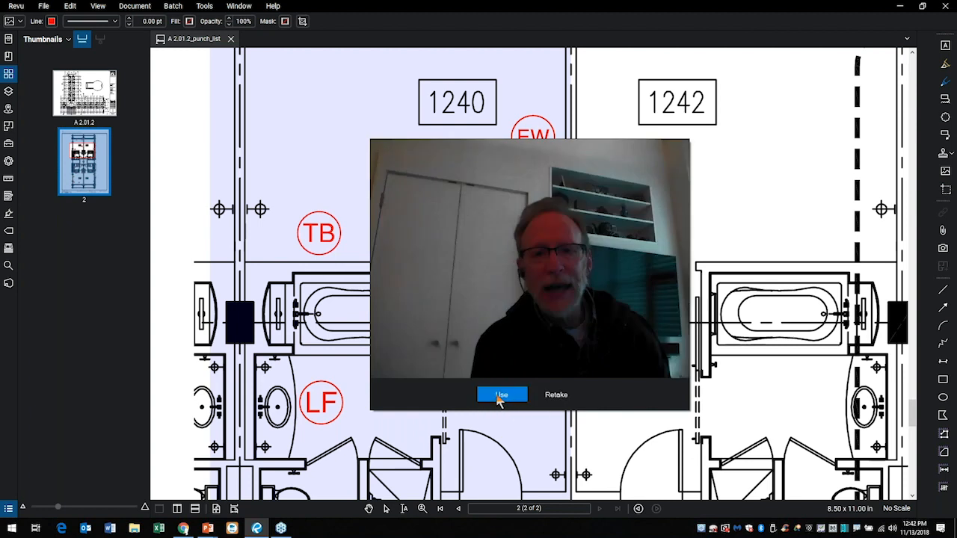
pyautogui.click(481, 396)
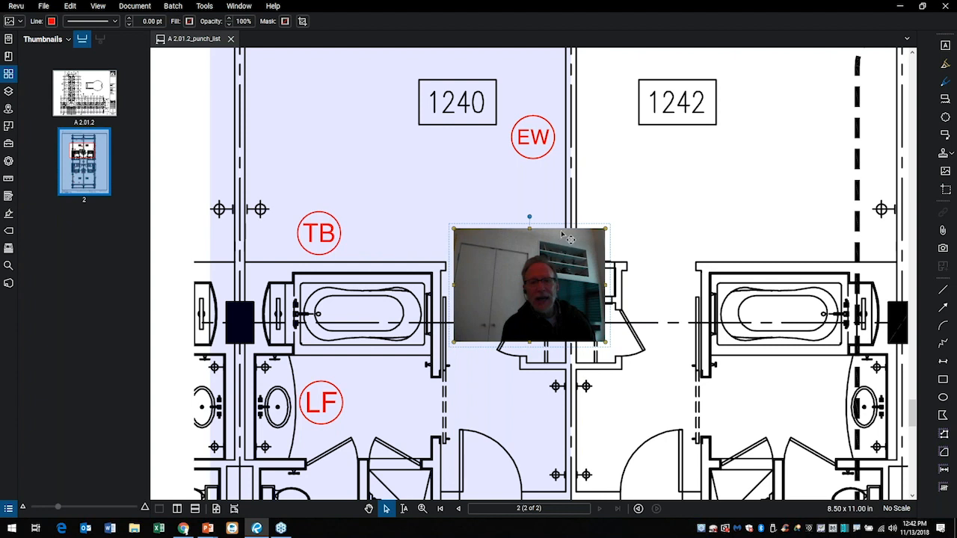
# Delete the captured camera photo from the plan.
pyautogui.click(690, 207)
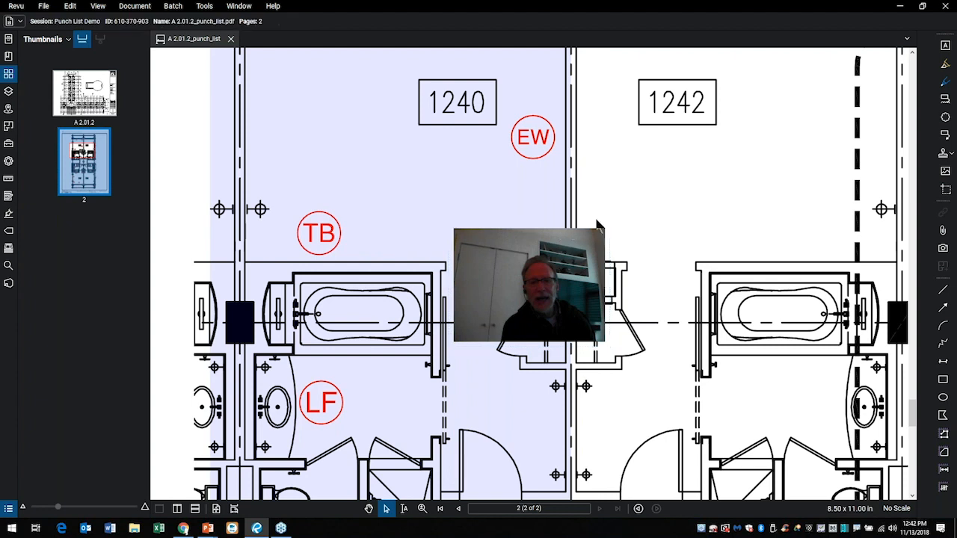
pyautogui.click(528, 231)
pyautogui.press('Delete')
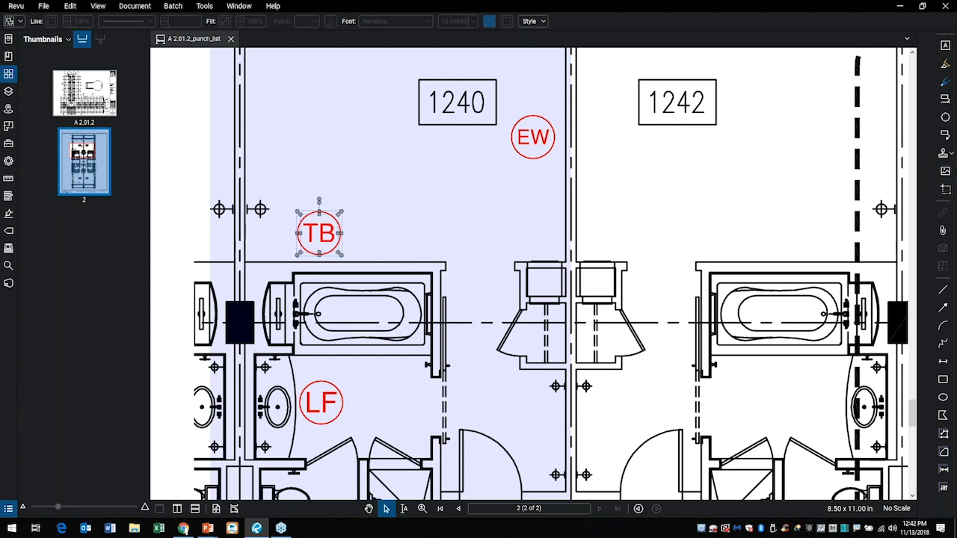
# Insert the image Electrical panel 2.JPG from the Images folder just below room 1240's EW marker.
pyautogui.hotkey('ctrl', '2')
pyautogui.moveTo(938, 175)
pyautogui.mouseDown()
pyautogui.moveTo(759, 184)
pyautogui.moveTo(752, 175)
pyautogui.mouseUp()
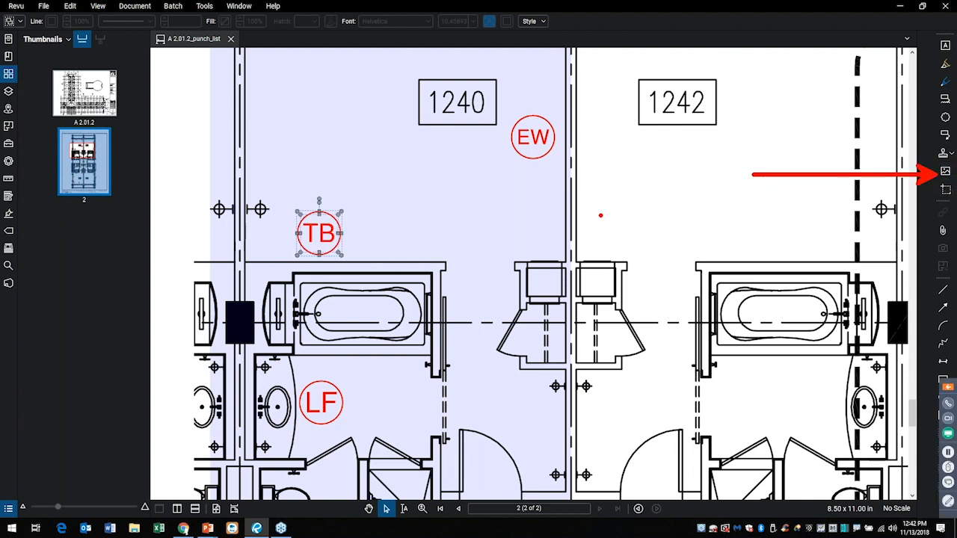
pyautogui.press('Escape')
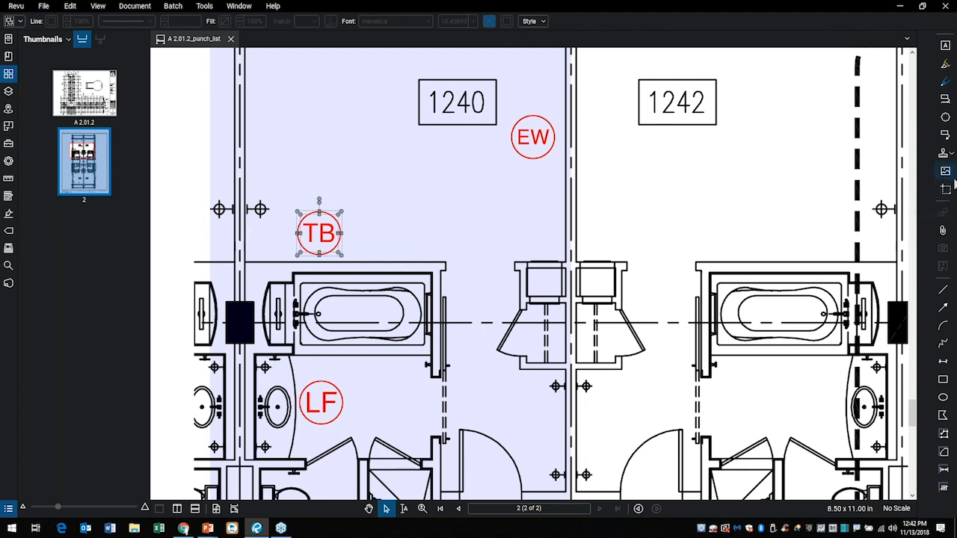
pyautogui.click(945, 170)
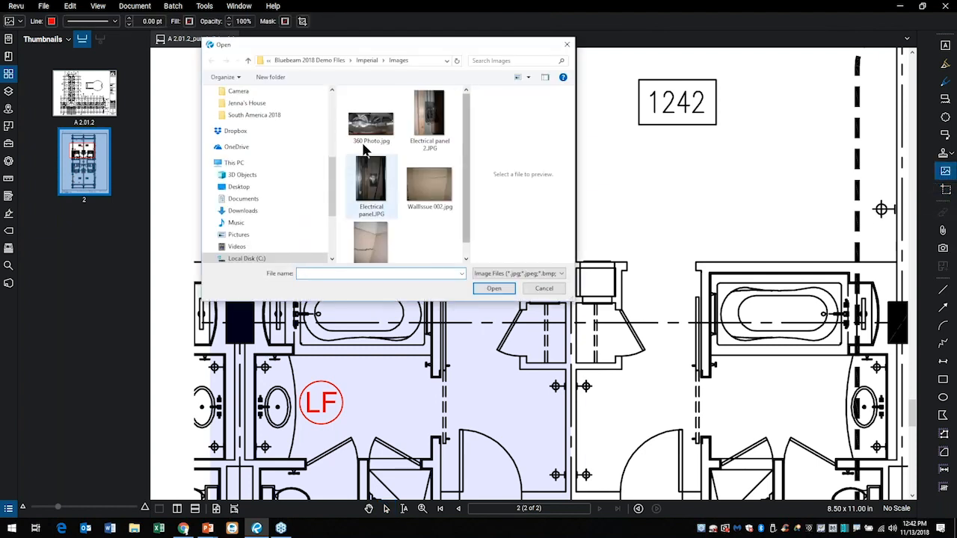
pyautogui.moveTo(430, 50); pyautogui.dragTo(564, 69)
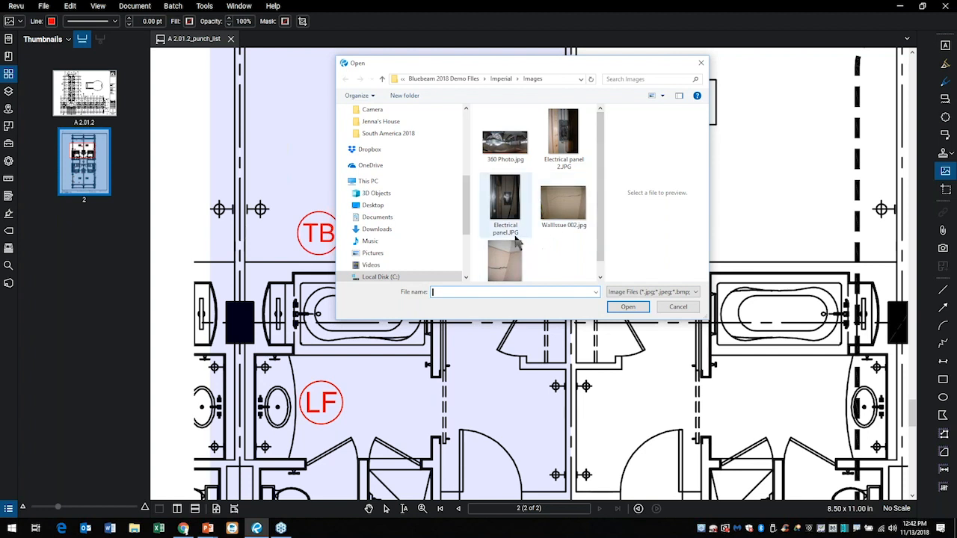
pyautogui.scroll(-1, 543, 232)
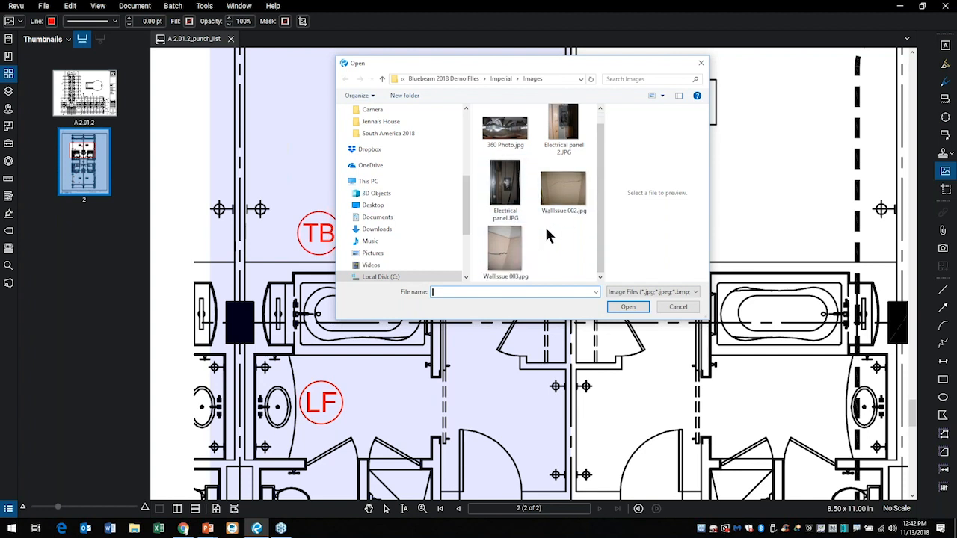
pyautogui.scroll(1, 545, 225)
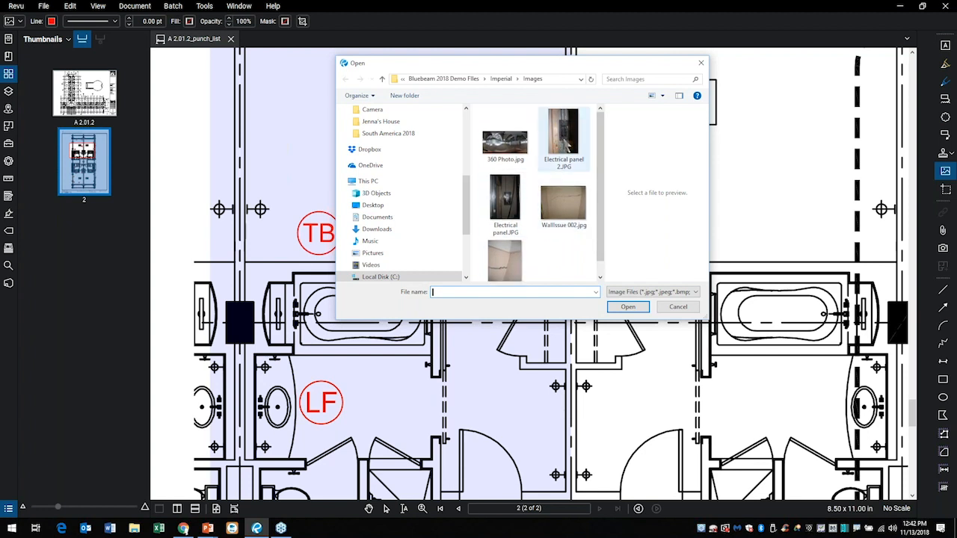
pyautogui.click(568, 142)
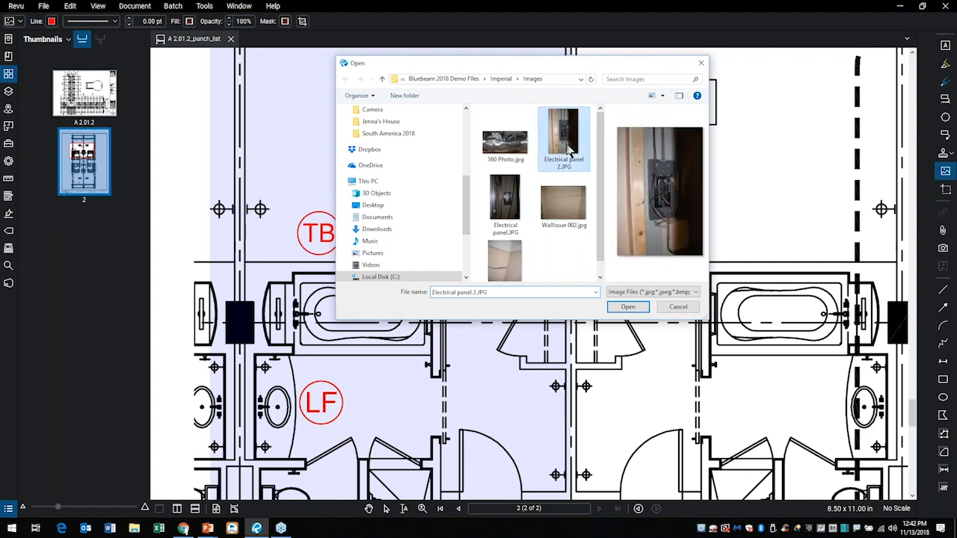
pyautogui.click(632, 308)
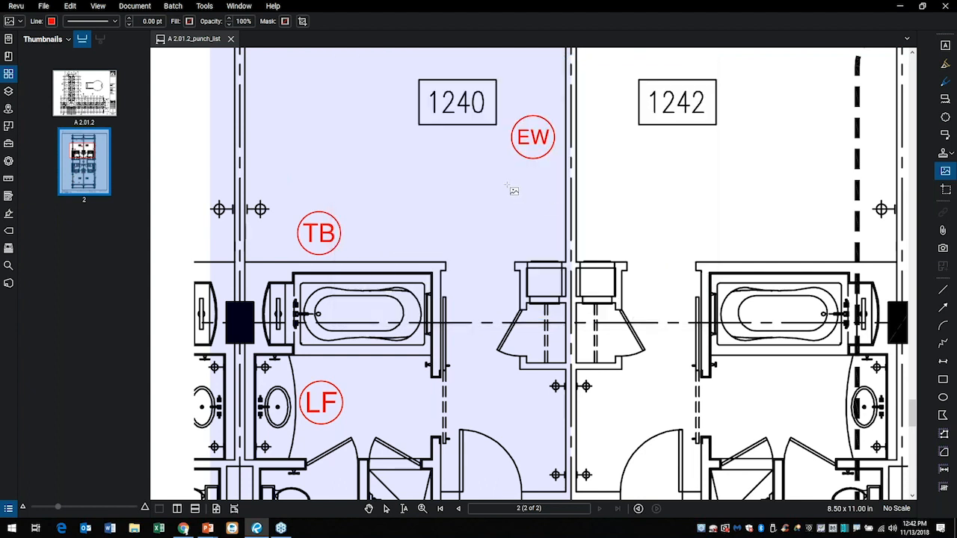
pyautogui.moveTo(504, 170)
pyautogui.mouseDown()
pyautogui.moveTo(569, 254)
pyautogui.moveTo(614, 287)
pyautogui.mouseUp()
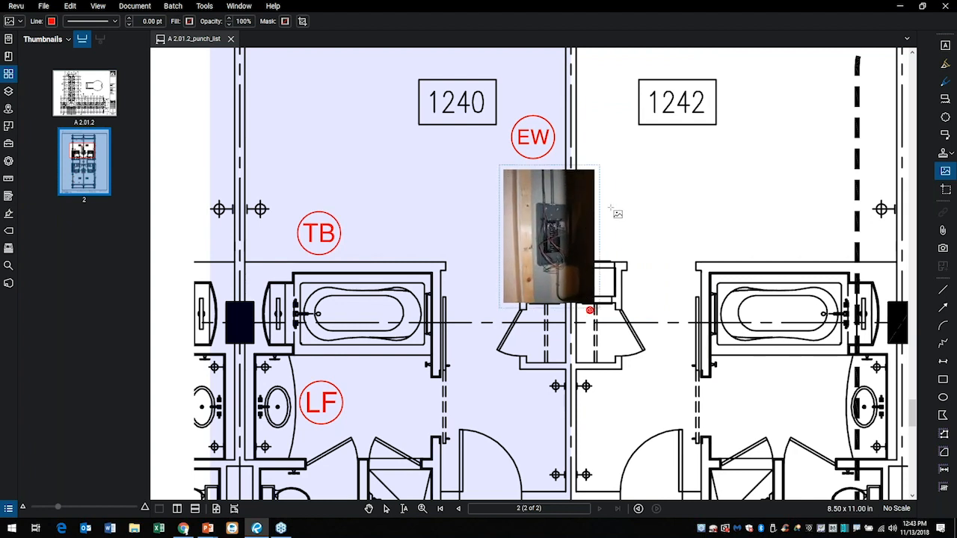
pyautogui.press('Escape')
# Move the electrical panel photo fully into room 1240 and crop it closely around the panel.
pyautogui.click(539, 187)
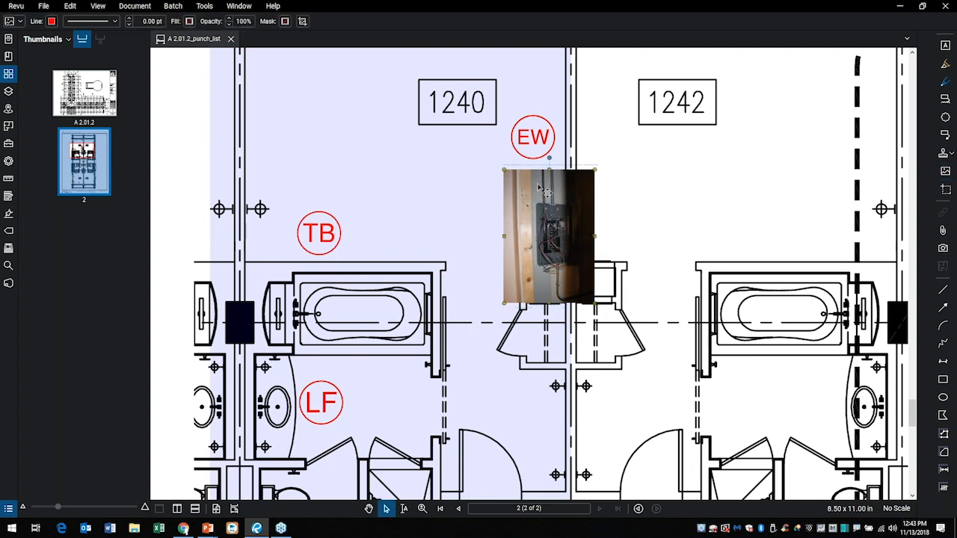
pyautogui.moveTo(540, 187); pyautogui.dragTo(513, 186)
pyautogui.rightClick(513, 202)
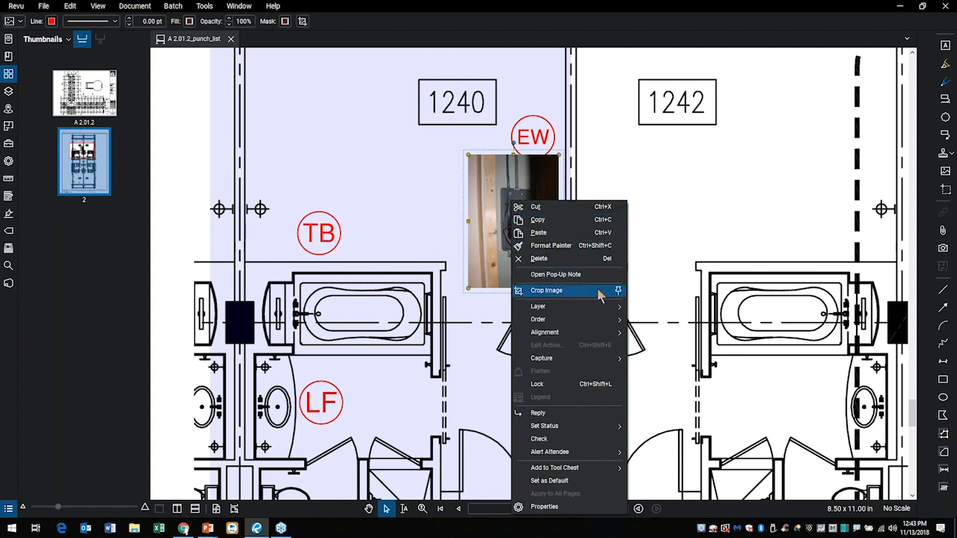
pyautogui.moveTo(575, 337)
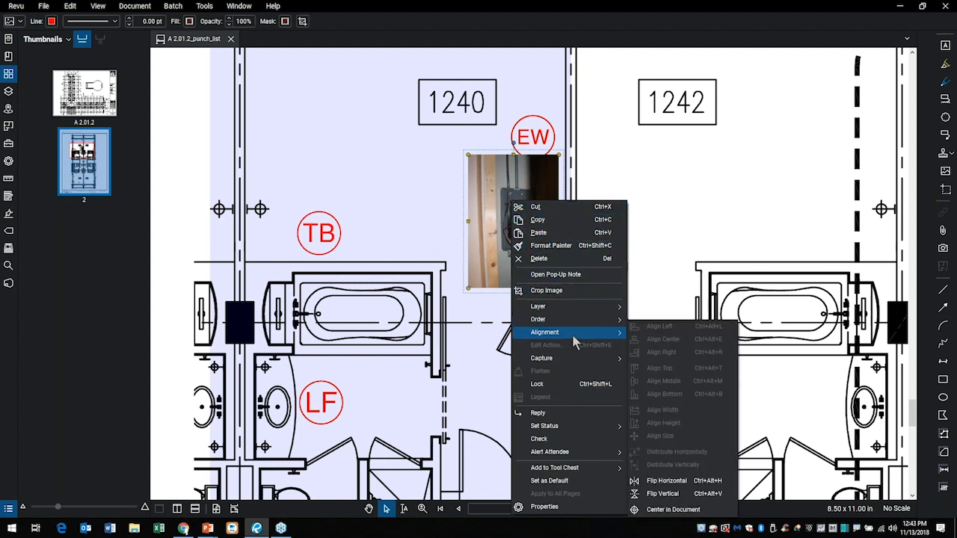
pyautogui.click(544, 293)
pyautogui.moveTo(490, 182); pyautogui.dragTo(544, 256)
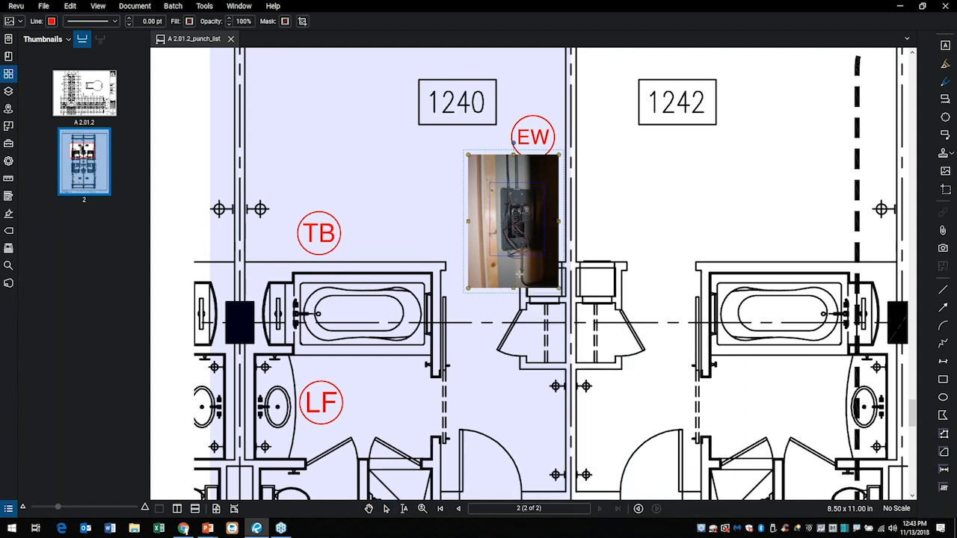
pyautogui.click(463, 276)
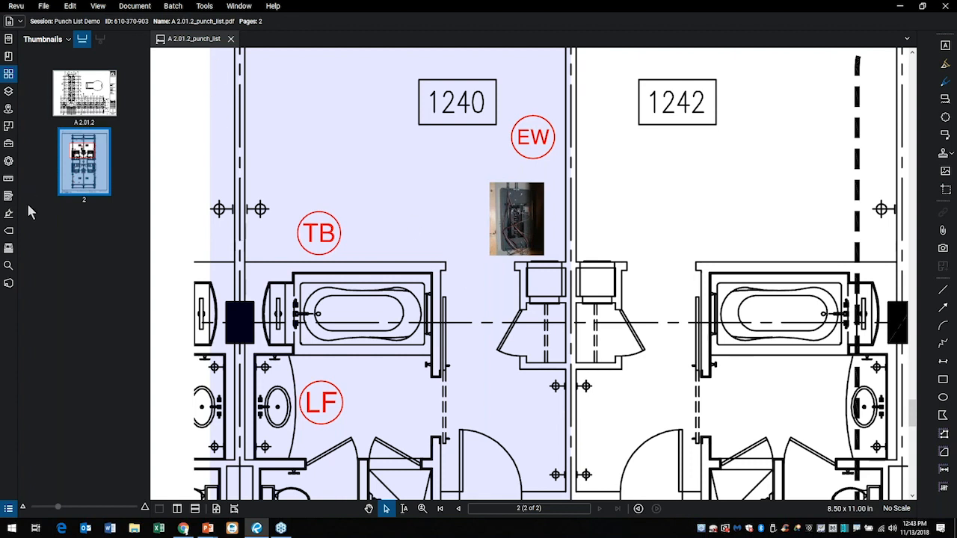
# Review the Studio session's options, notifications, pending activity and record.
pyautogui.click(8, 282)
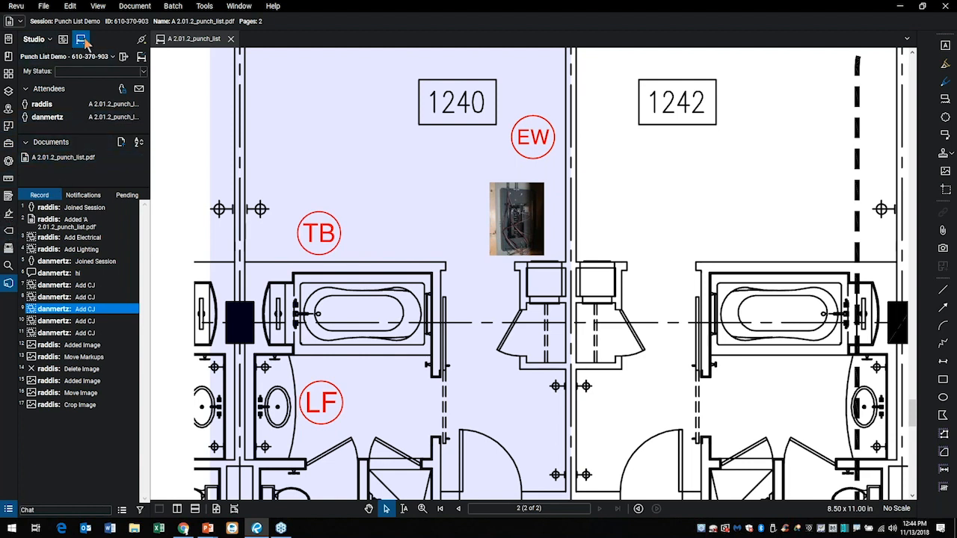
pyautogui.click(112, 57)
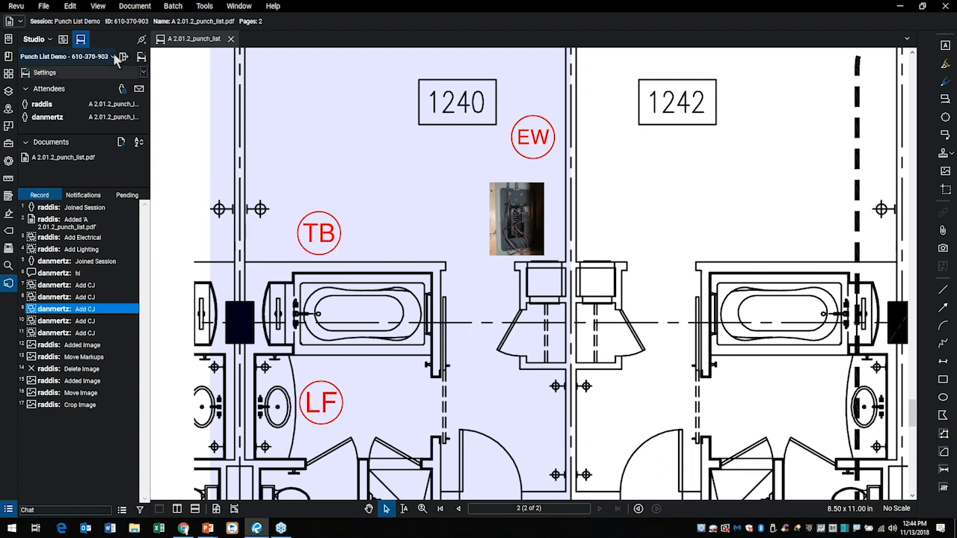
pyautogui.click(114, 58)
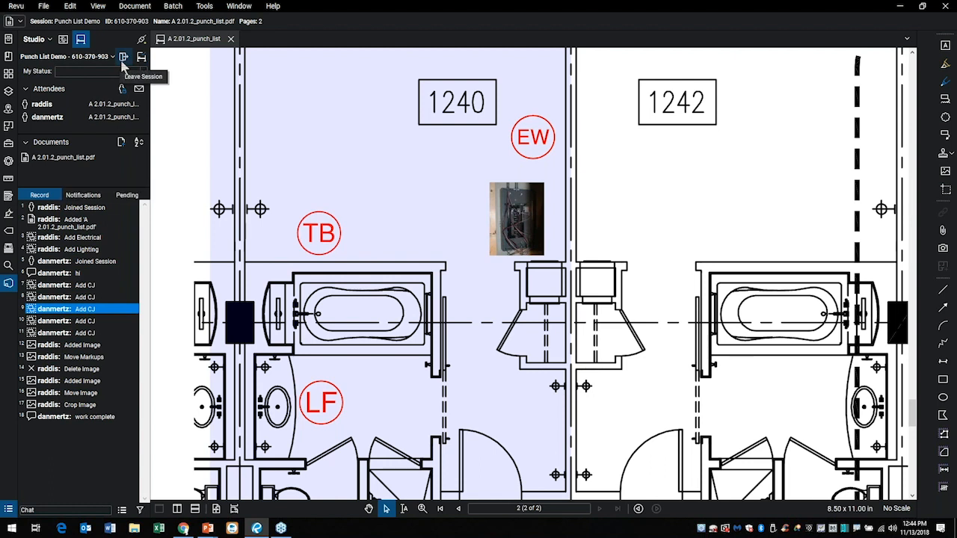
pyautogui.click(83, 196)
pyautogui.click(119, 198)
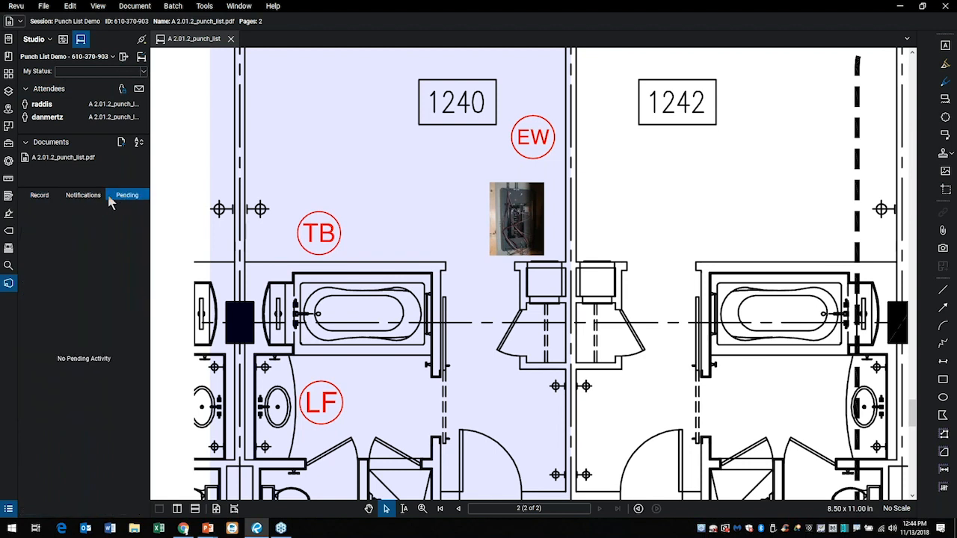
pyautogui.click(79, 197)
pyautogui.click(34, 195)
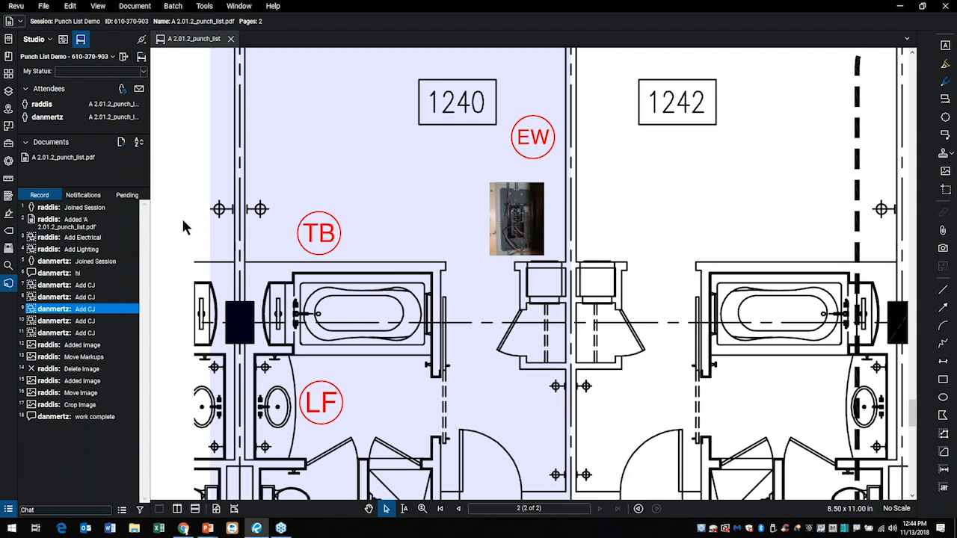
# Switch the session to offline work and place an Exposed Wires (EW) marker near room 1240's upper-left corner.
pyautogui.click(141, 40)
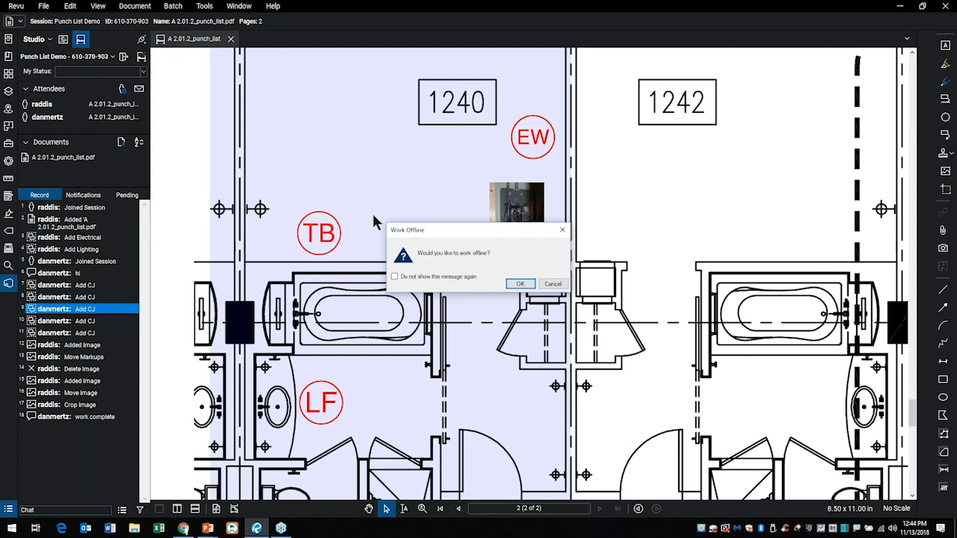
pyautogui.click(520, 284)
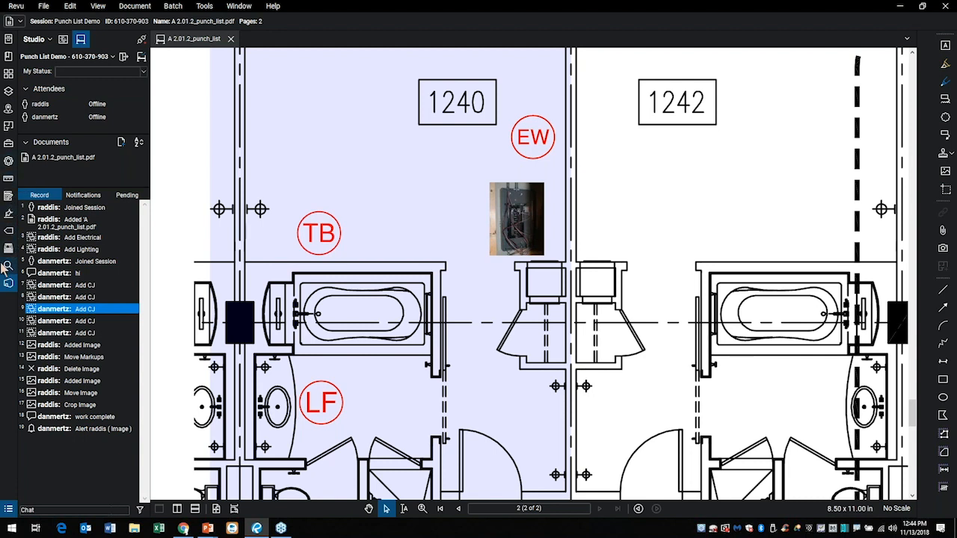
pyautogui.click(9, 147)
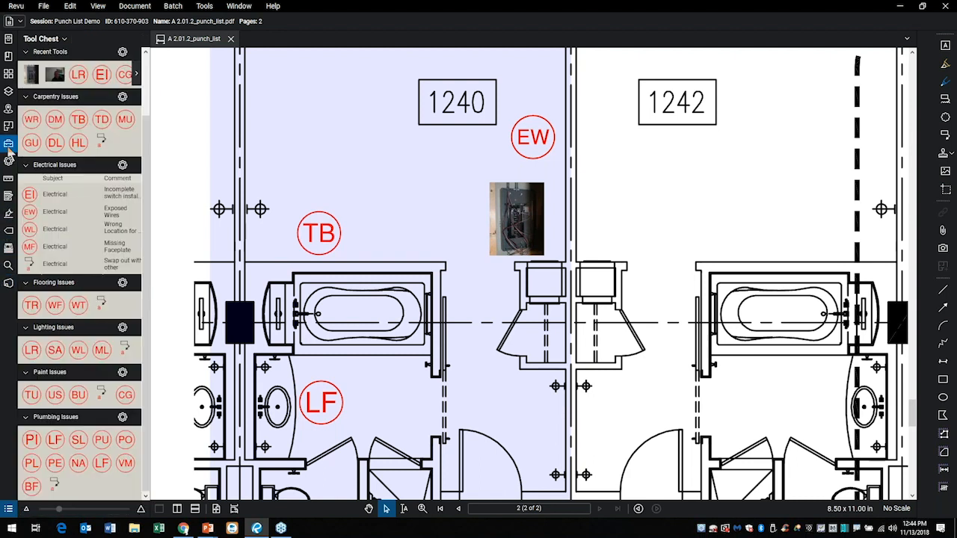
pyautogui.click(30, 211)
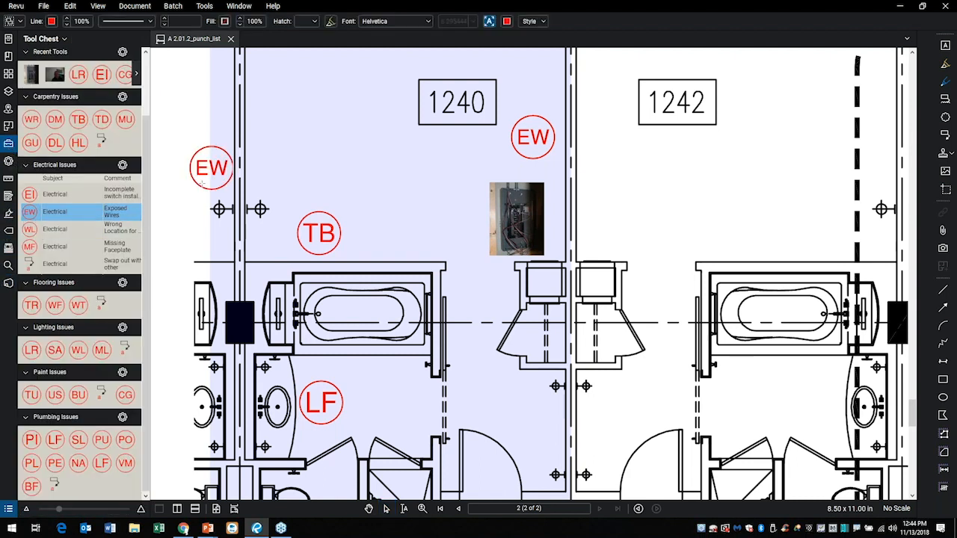
pyautogui.click(250, 139)
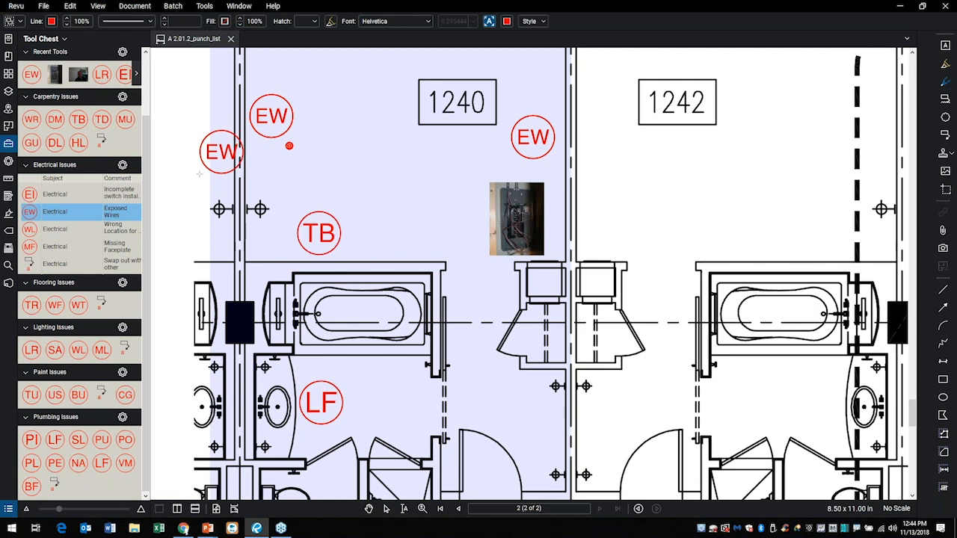
pyautogui.press('Escape')
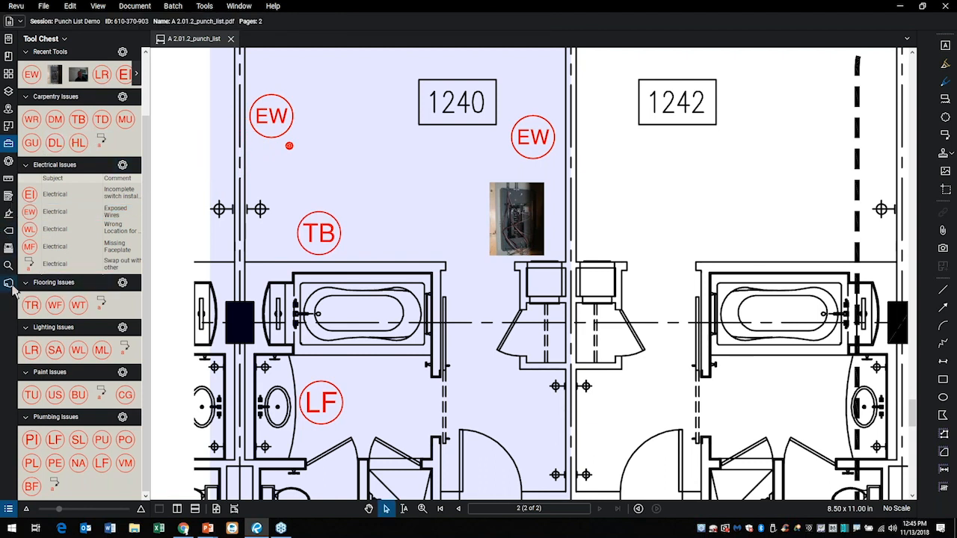
# Check the session's pending activity, reconnect to Studio and show the session record.
pyautogui.click(9, 283)
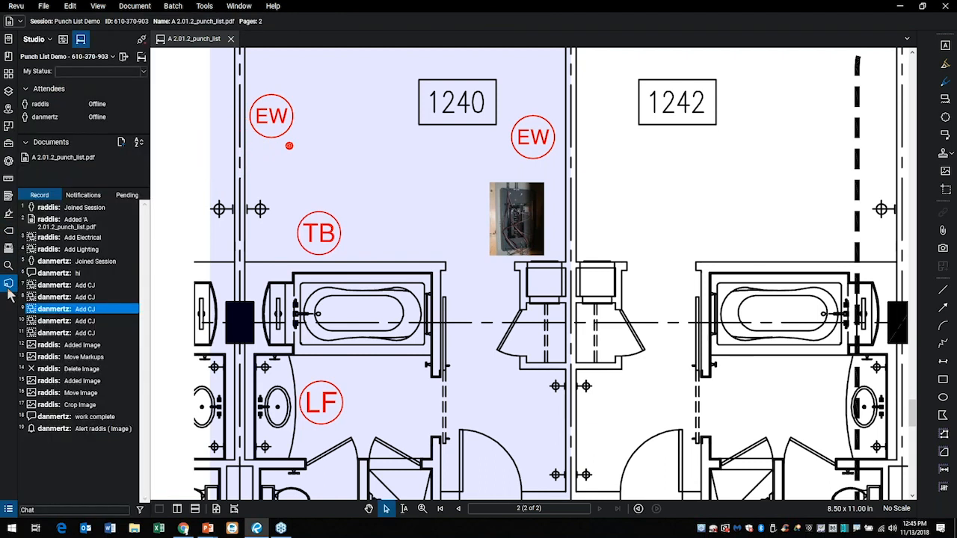
pyautogui.click(127, 196)
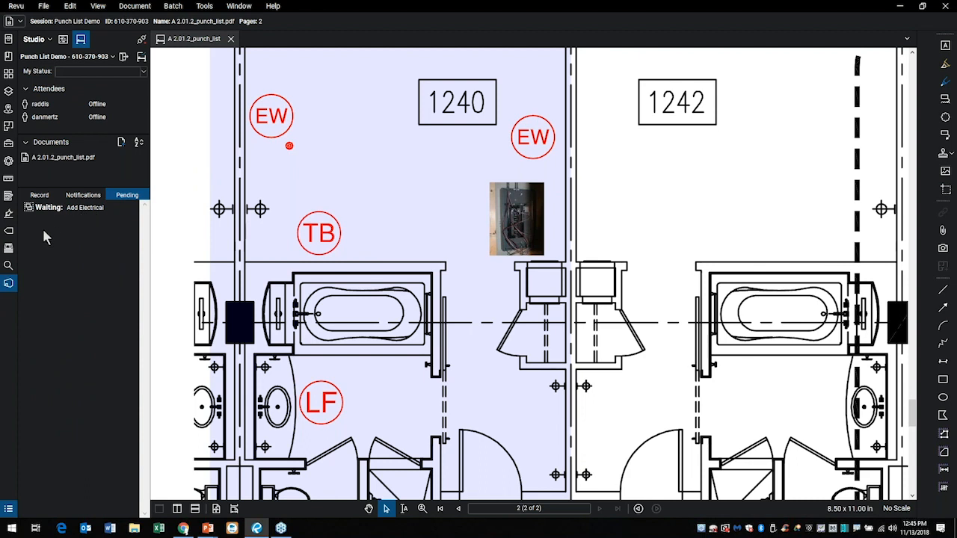
pyautogui.click(142, 41)
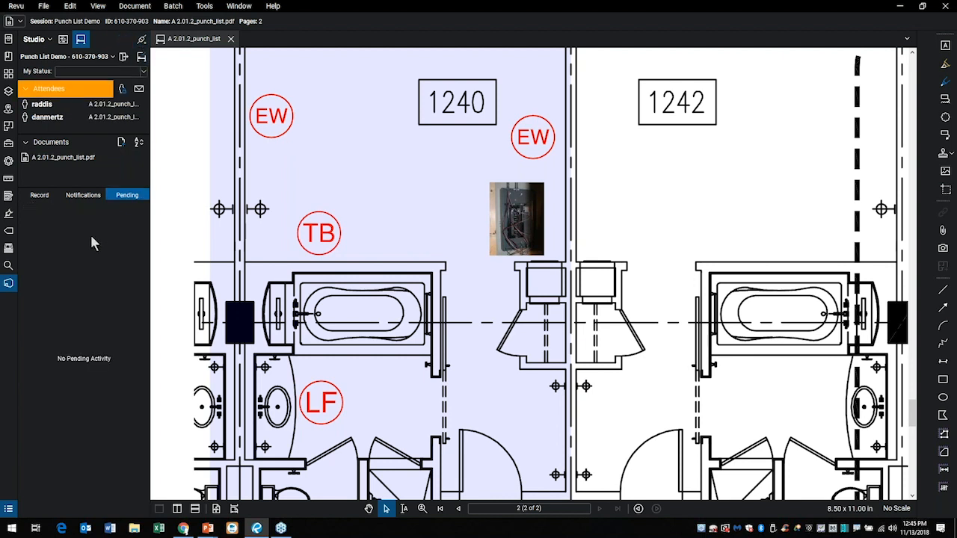
pyautogui.click(39, 197)
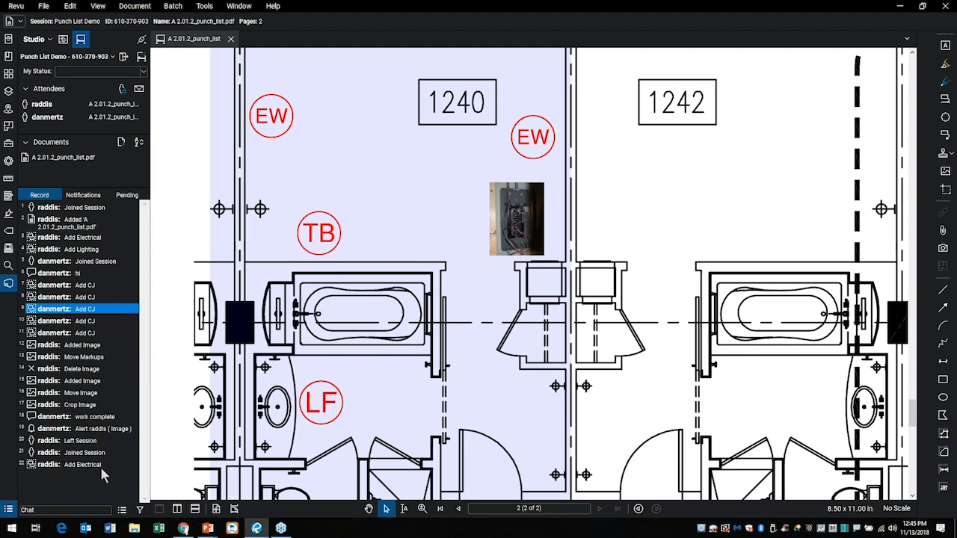
# Leave the Punch List Demo session and open the original A 2.01.2_punch_list.pdf from the Punch List group.
pyautogui.click(124, 58)
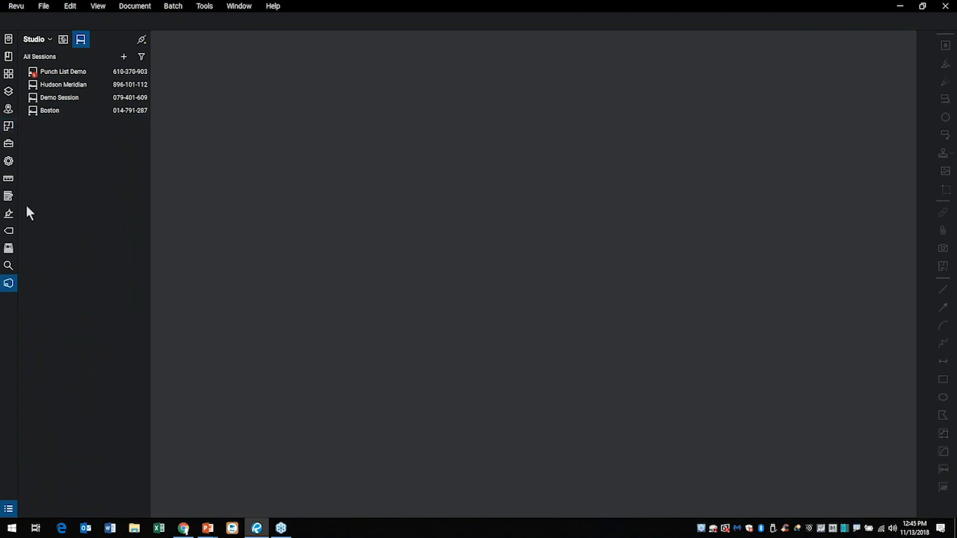
pyautogui.click(7, 41)
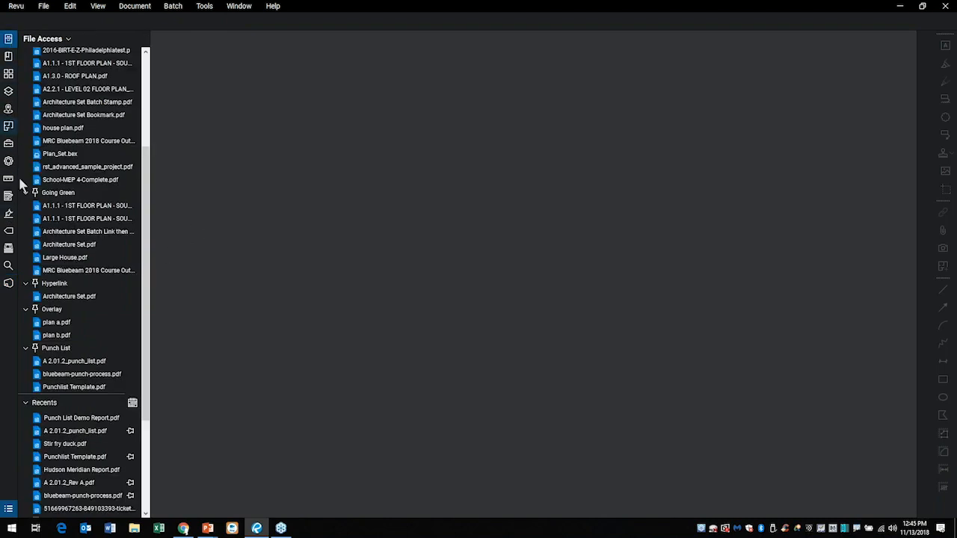
pyautogui.click(67, 363)
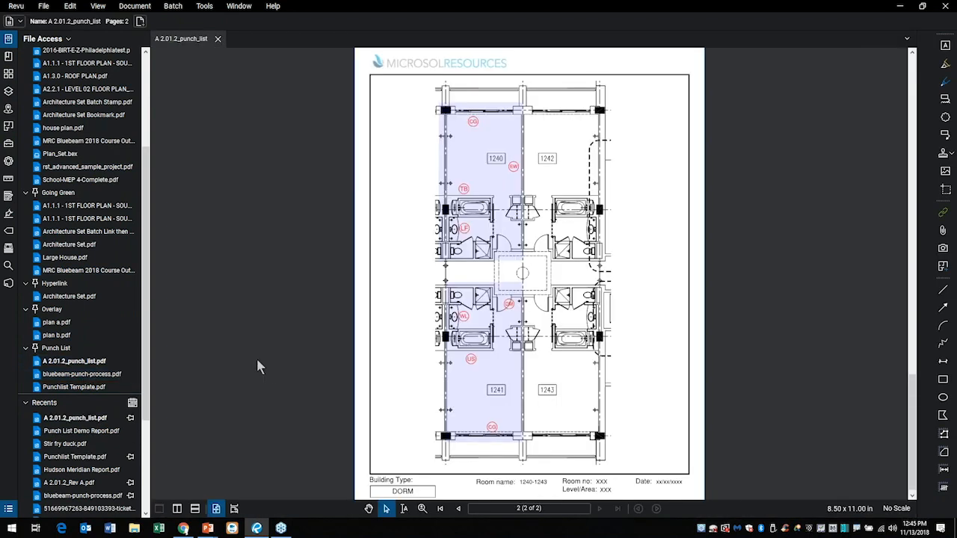